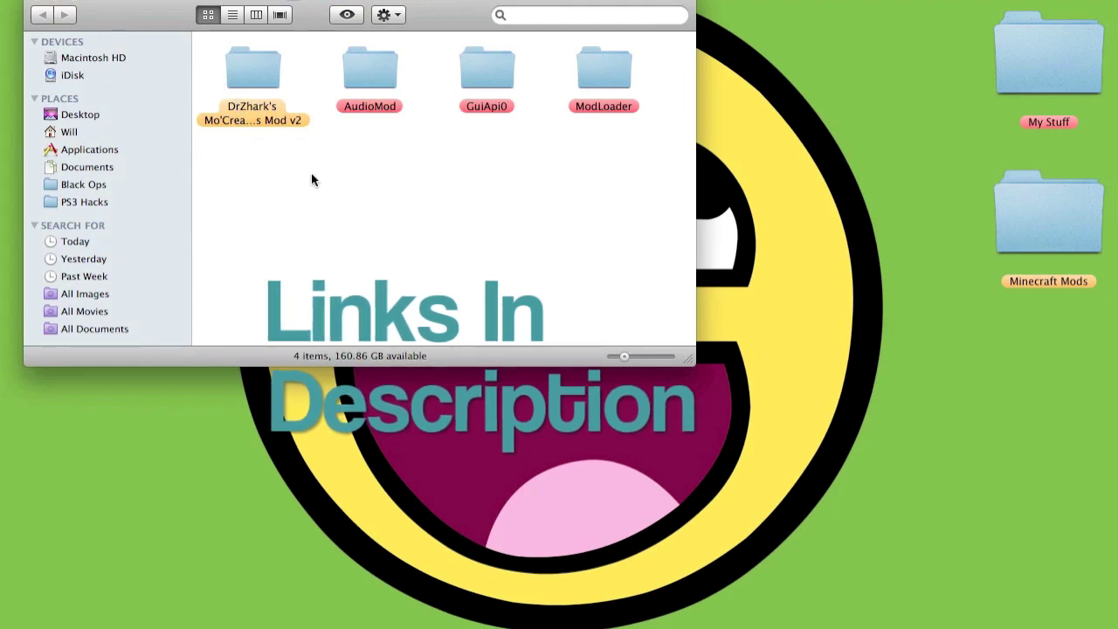
Close the mod pack window and open the bin folder of minecraft in the Library's Application Support folder
left_click(37, 1)
left_click(474, 282)
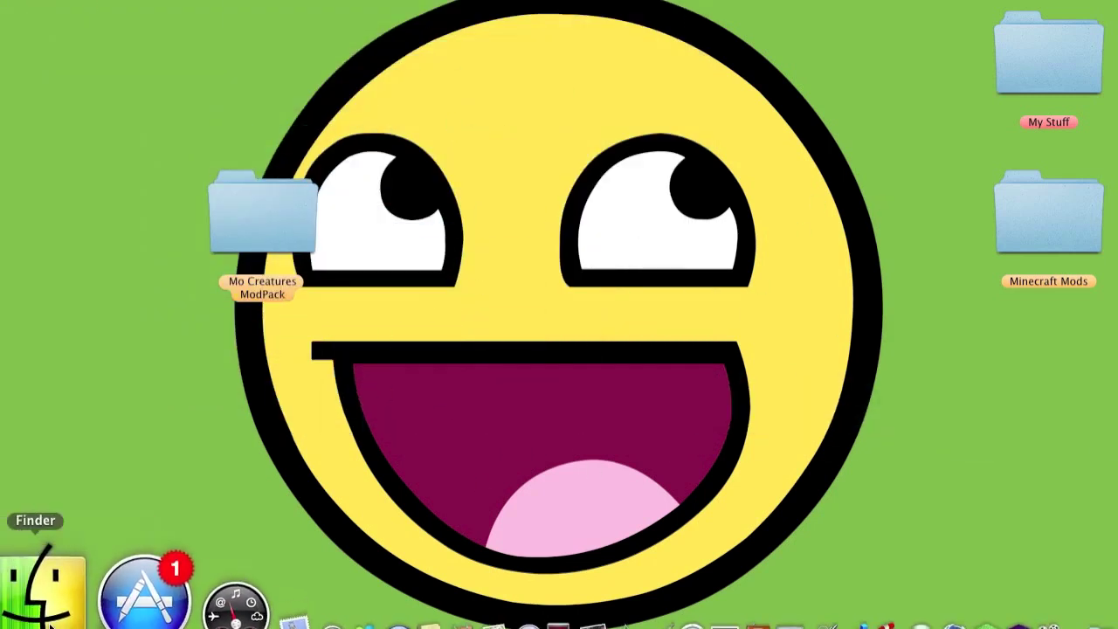
left_click(48, 593)
double_click(650, 253)
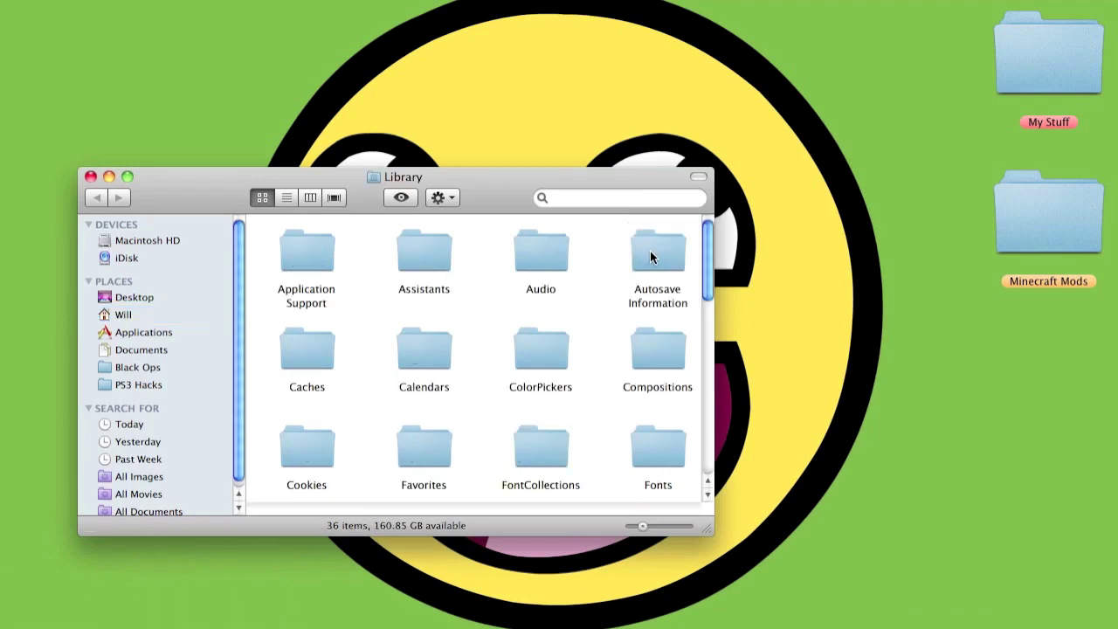
double_click(319, 257)
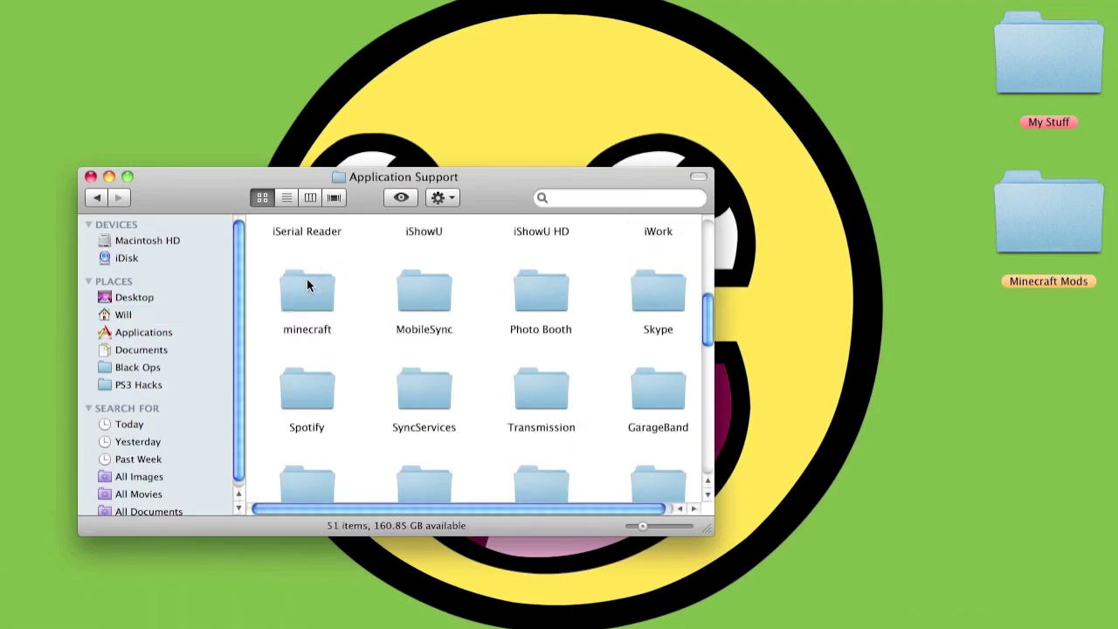
double_click(307, 288)
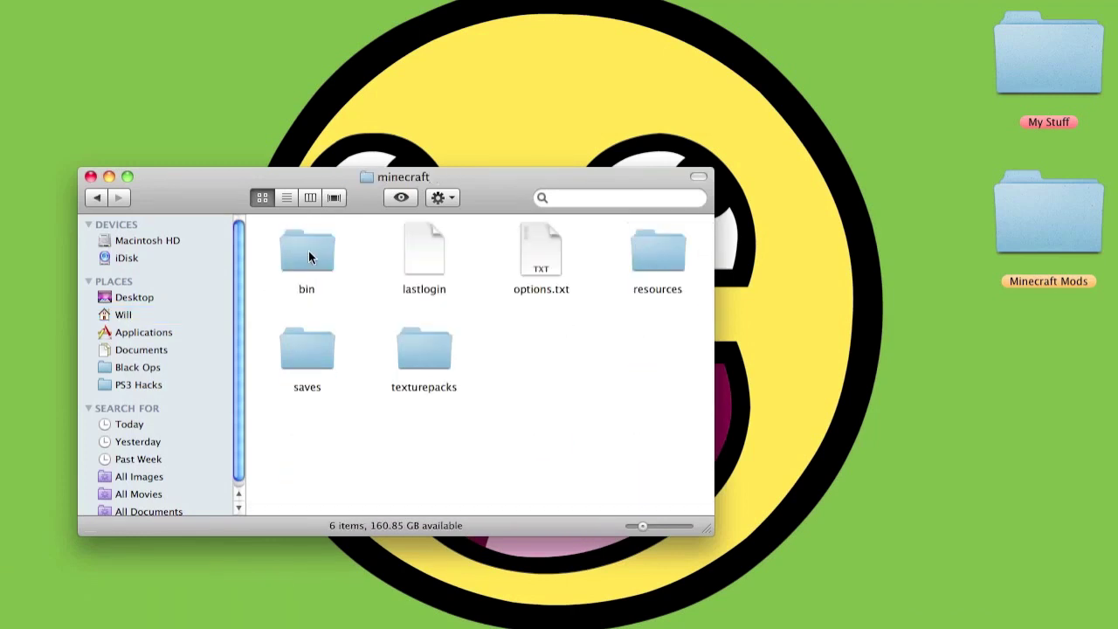
double_click(308, 251)
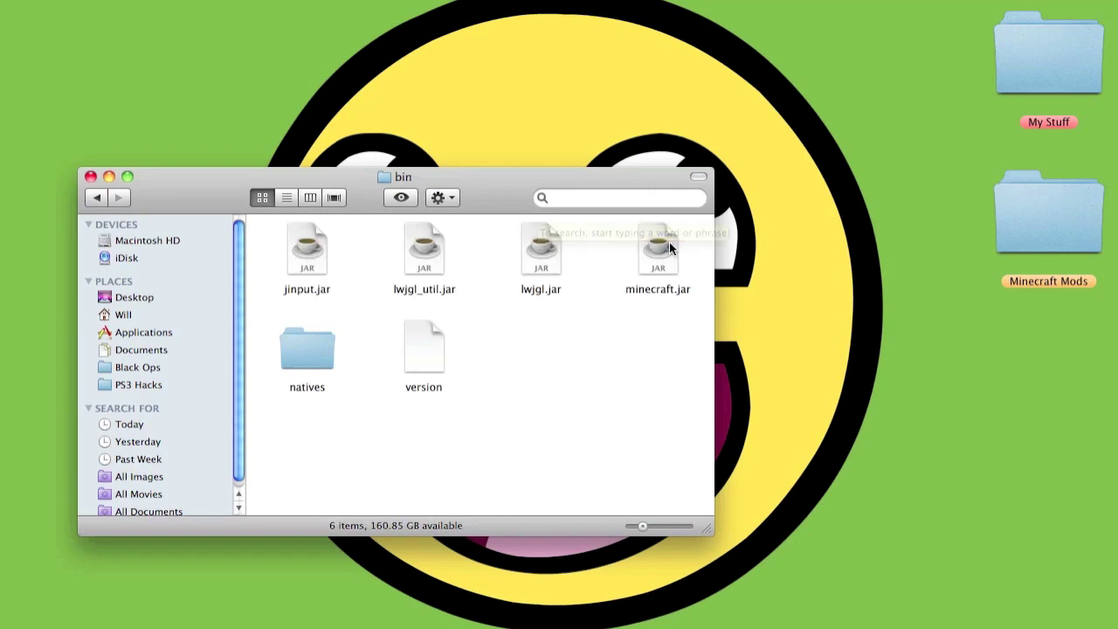
Extract minecraft.jar with Archive Utility, then set the extracted minecraft folder apart from the other files and open it
right_click(669, 242)
mouse_move(724, 267)
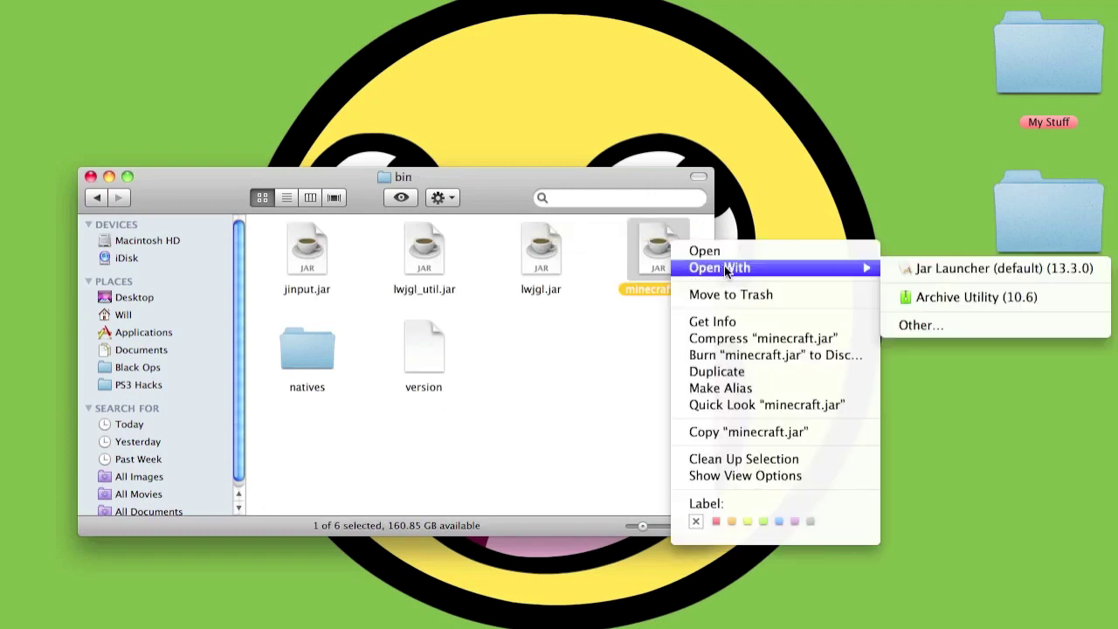
left_click(947, 294)
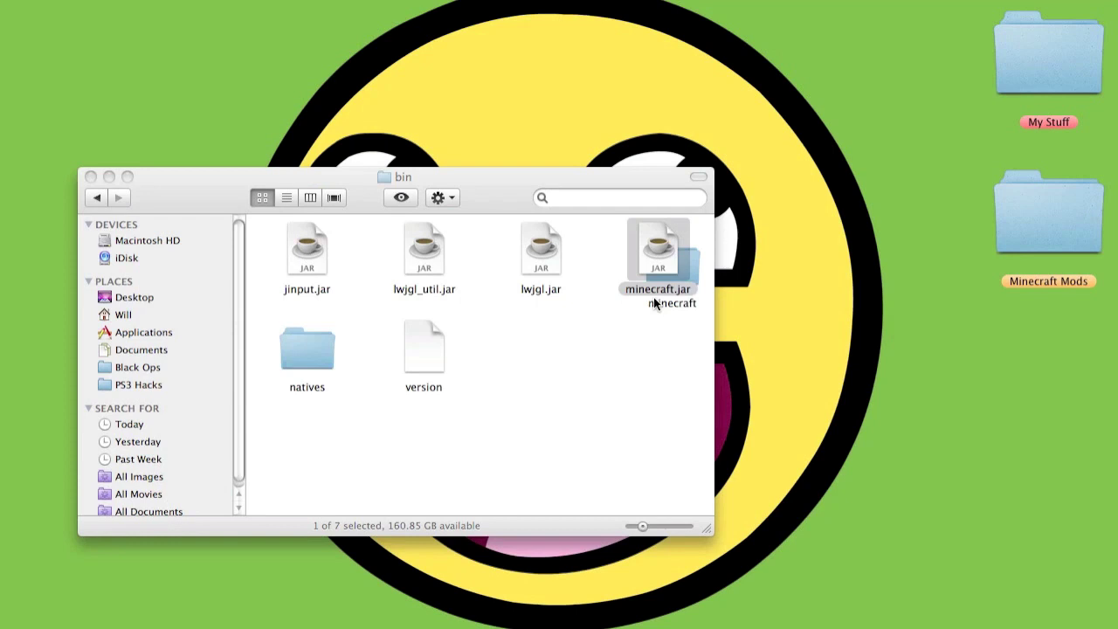
left_click_drag(683, 259, 552, 396)
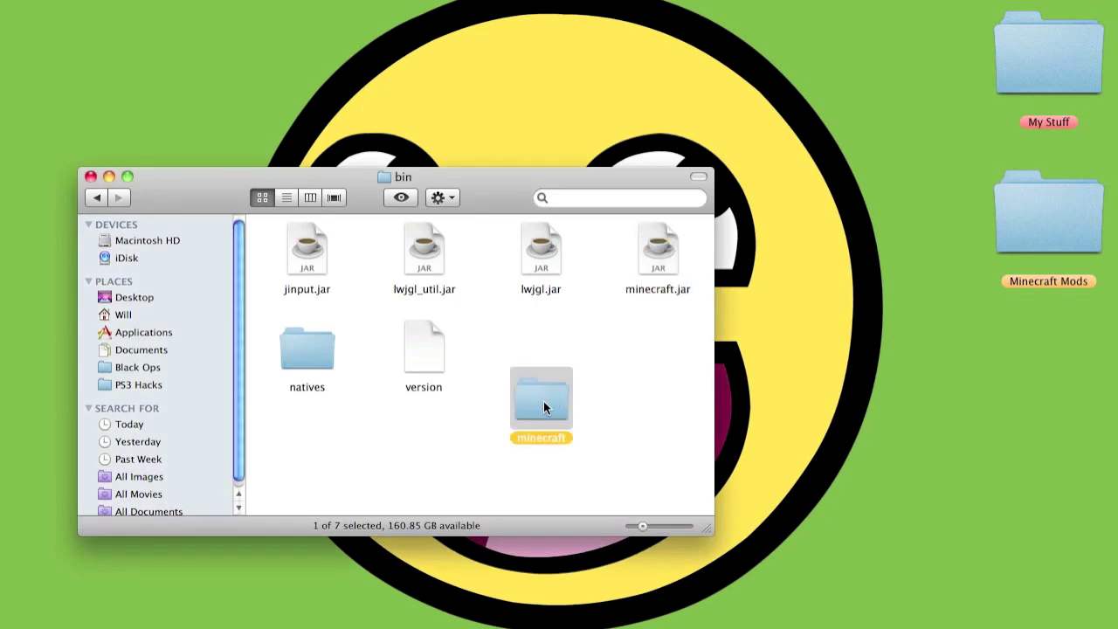
double_click(544, 402)
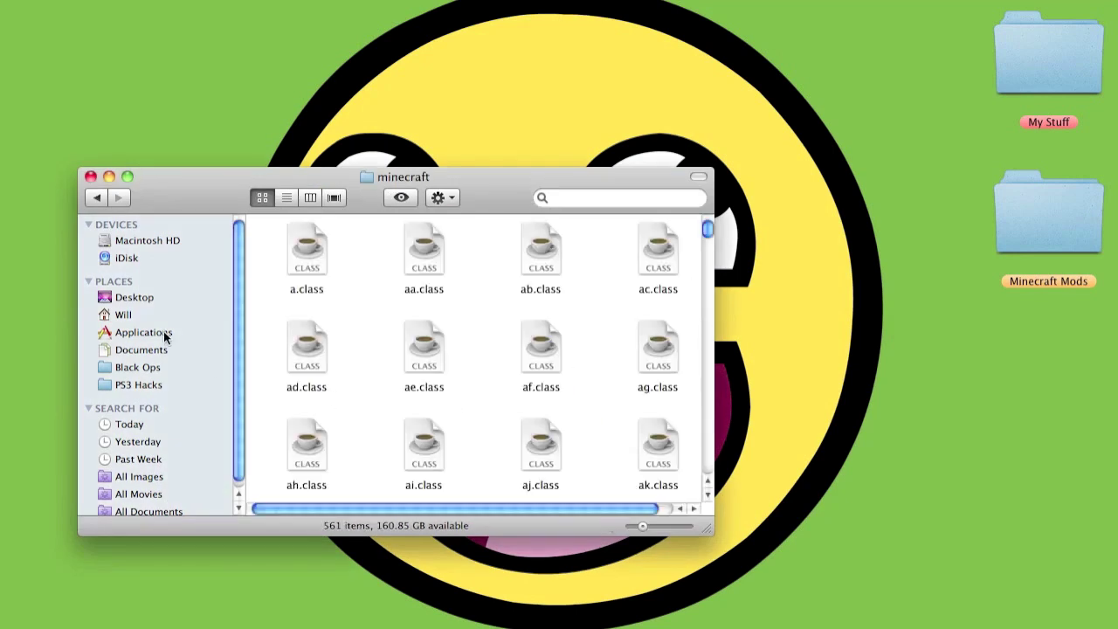
Return to the bin folder and move the extracted minecraft folder to the Trash
left_click(92, 199)
right_click(534, 393)
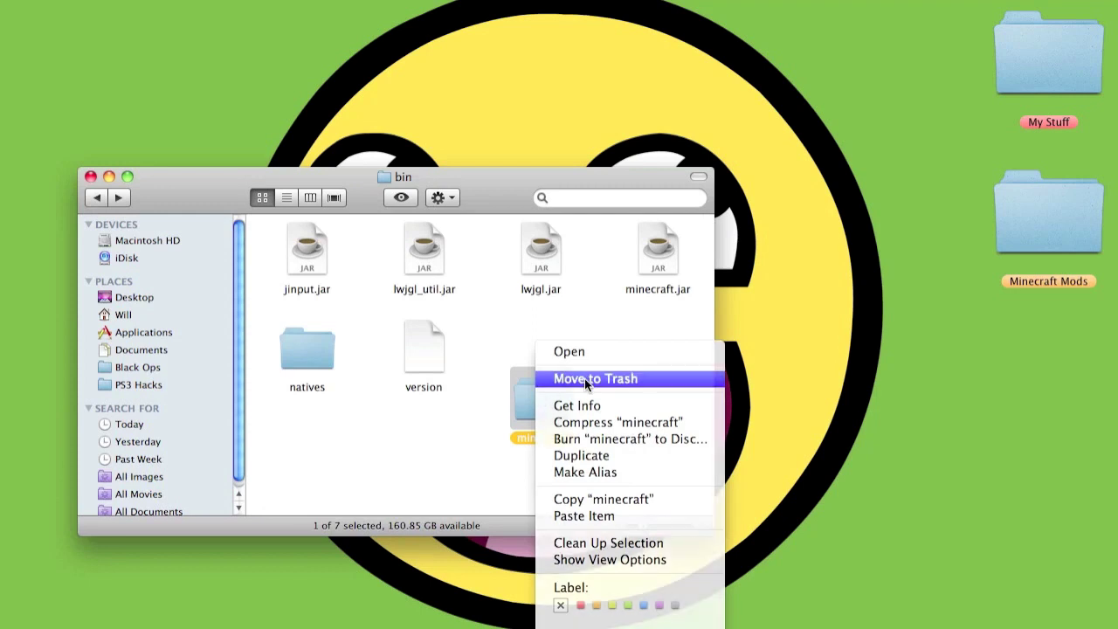
left_click(585, 379)
Compress minecraft.jar into a zip archive and extract it, placing the extracted folder beside the archive
right_click(661, 236)
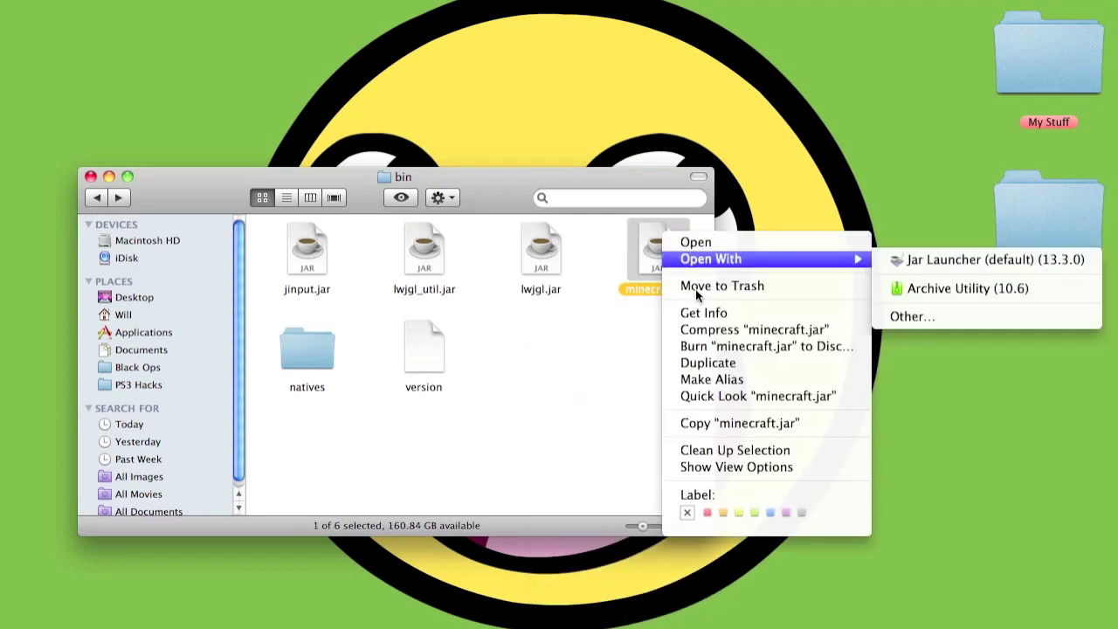
left_click(485, 355)
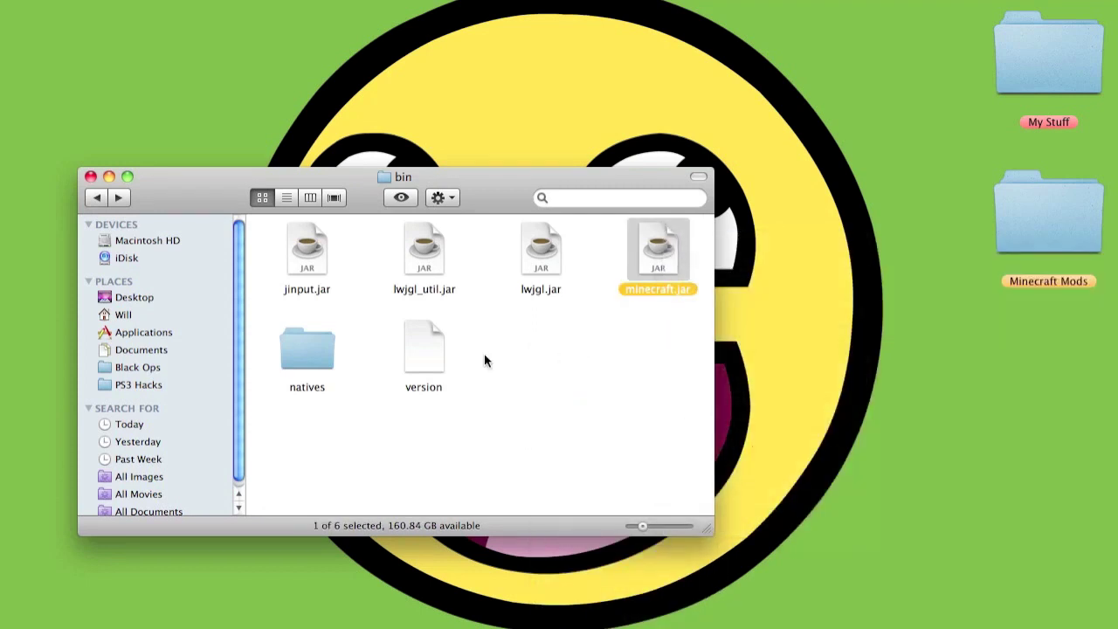
left_click_drag(541, 359, 647, 358)
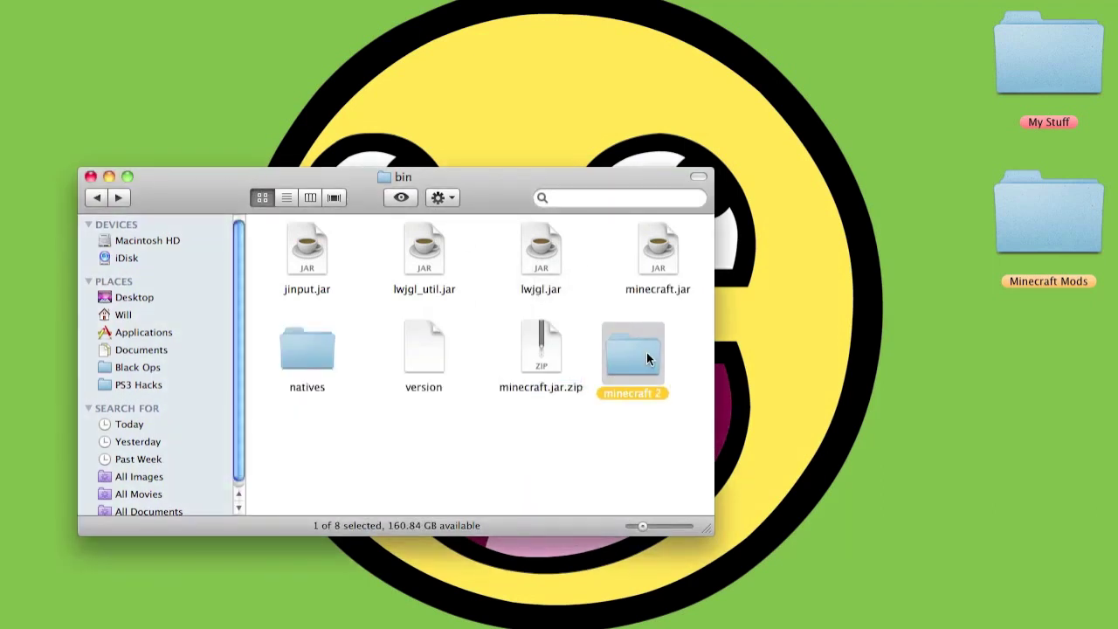
Move minecraft.jar.zip and the original minecraft.jar file to the Trash
right_click(526, 348)
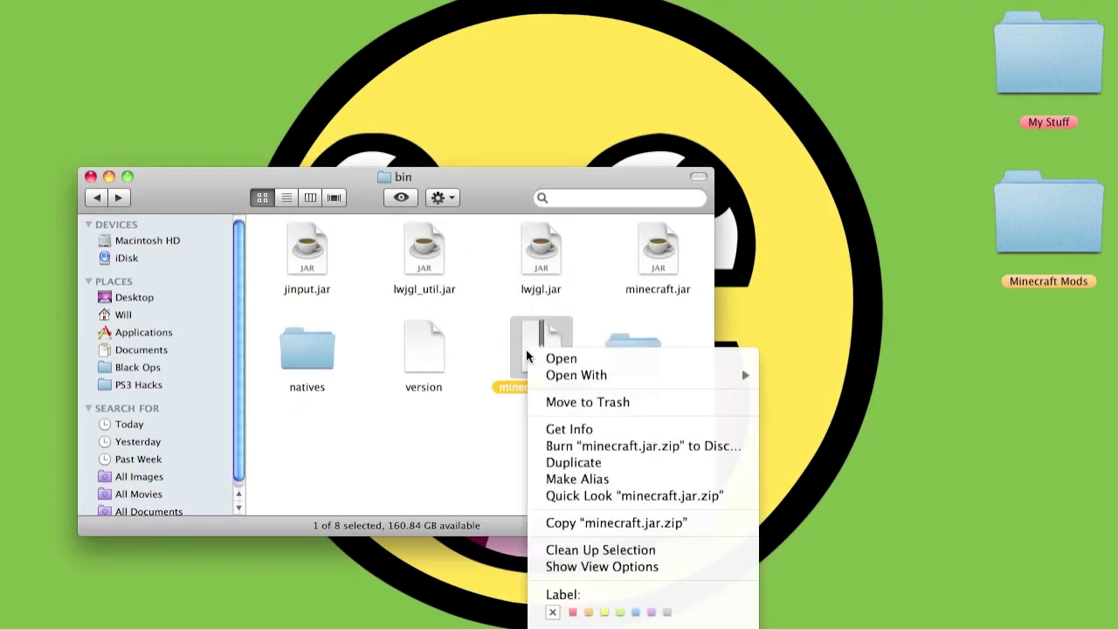
left_click(589, 403)
right_click(651, 252)
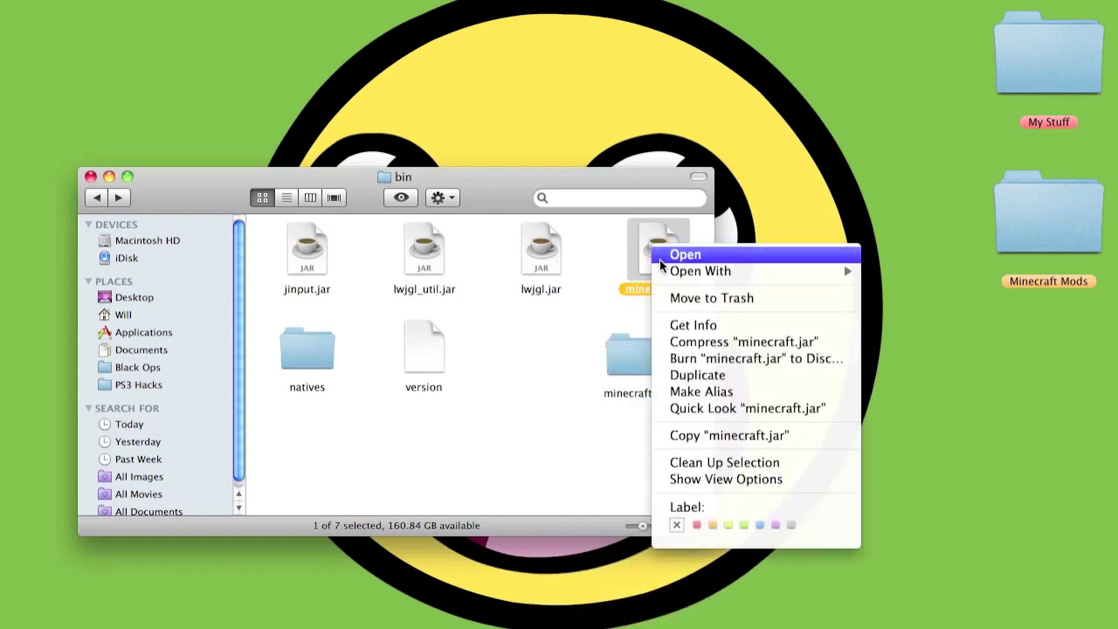
left_click(685, 293)
Put the extracted folder in the deleted jar's place and rename it minecraft.jar, accepting the added extension
left_click_drag(635, 349, 642, 251)
left_click(639, 295)
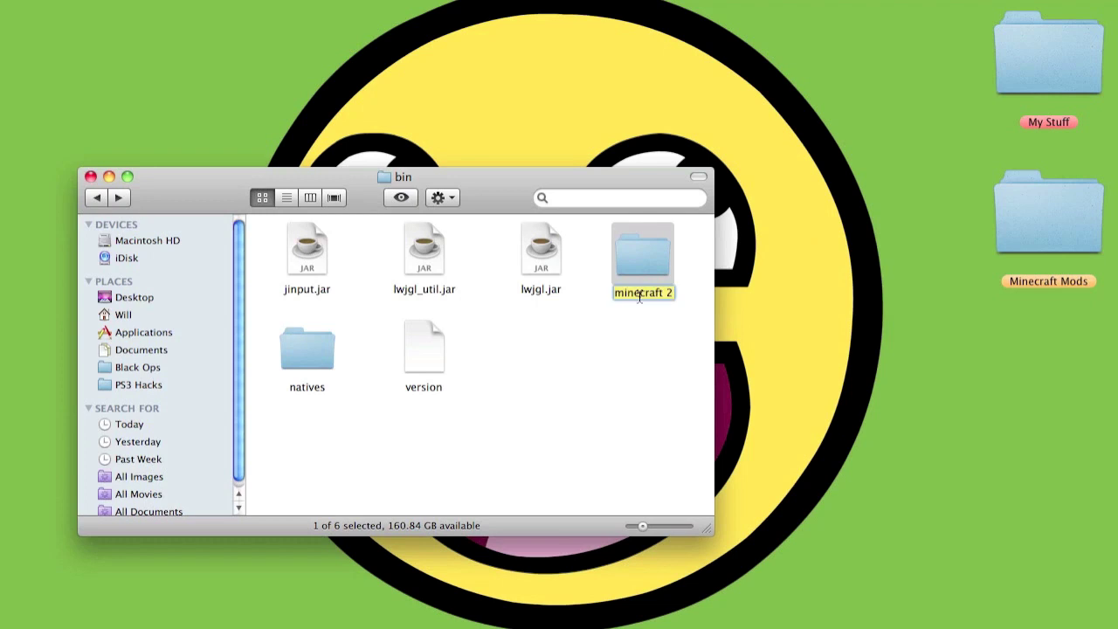
key("Right")
key("BackSpace")
key("BackSpace")
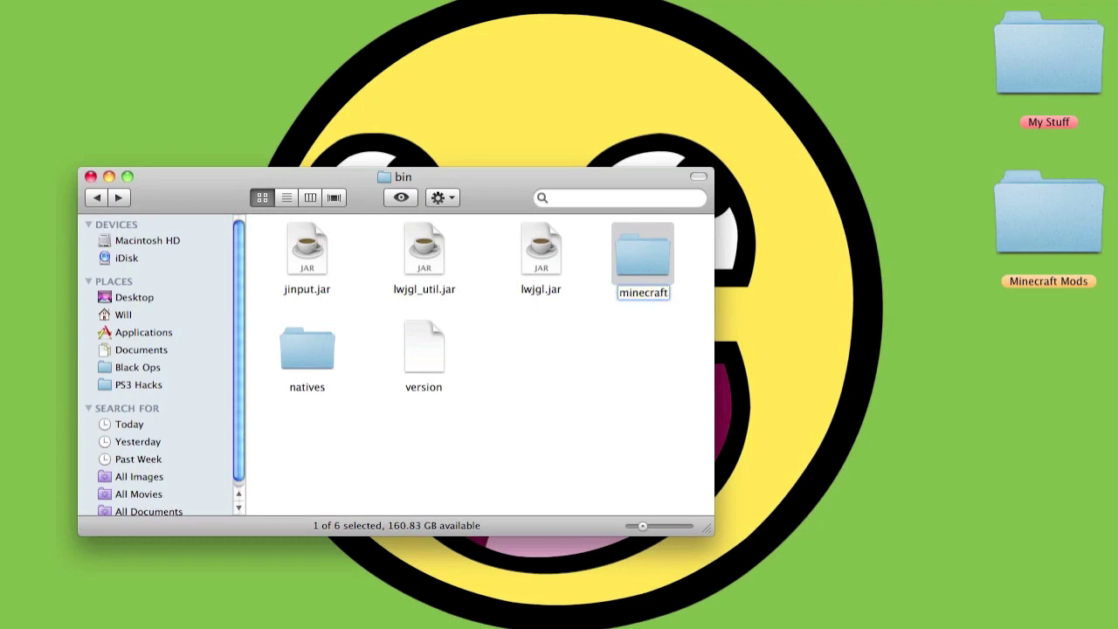
type(".jar")
key("Return")
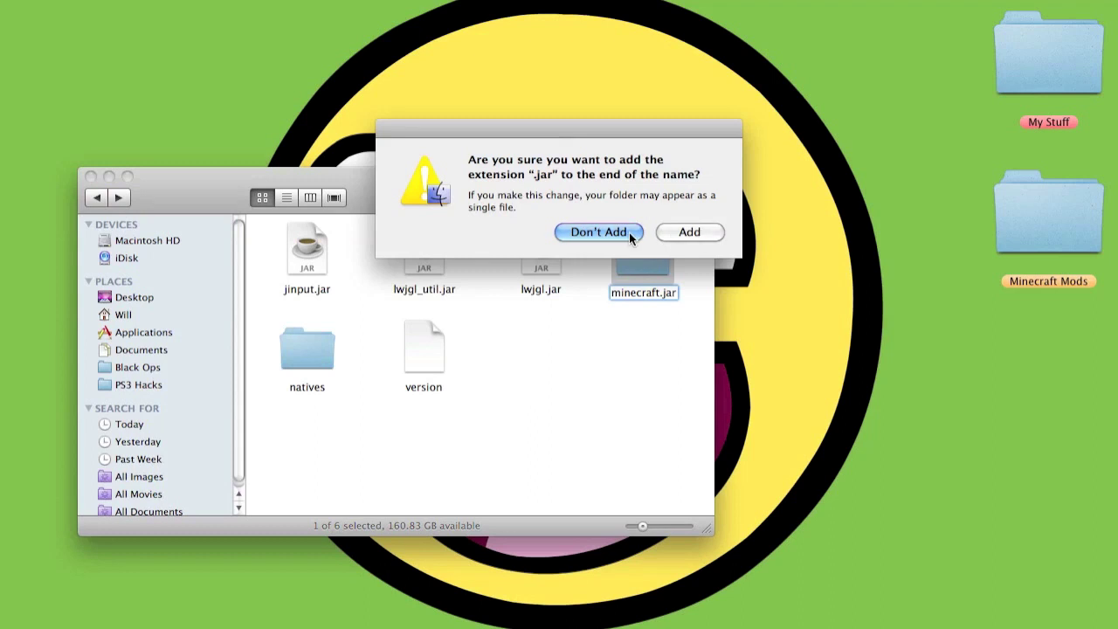
left_click(702, 232)
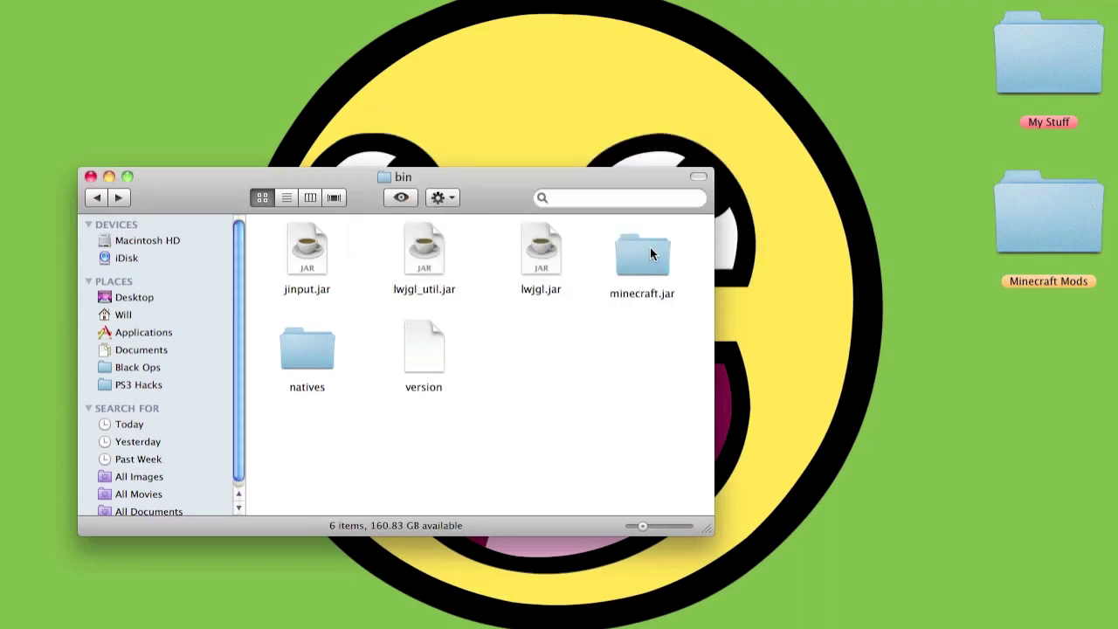
Open the minecraft.jar folder and, in a separate window, the ModLoader v4 folder from the Mo Creatures ModPack
double_click(650, 247)
left_click_drag(514, 196, 878, 290)
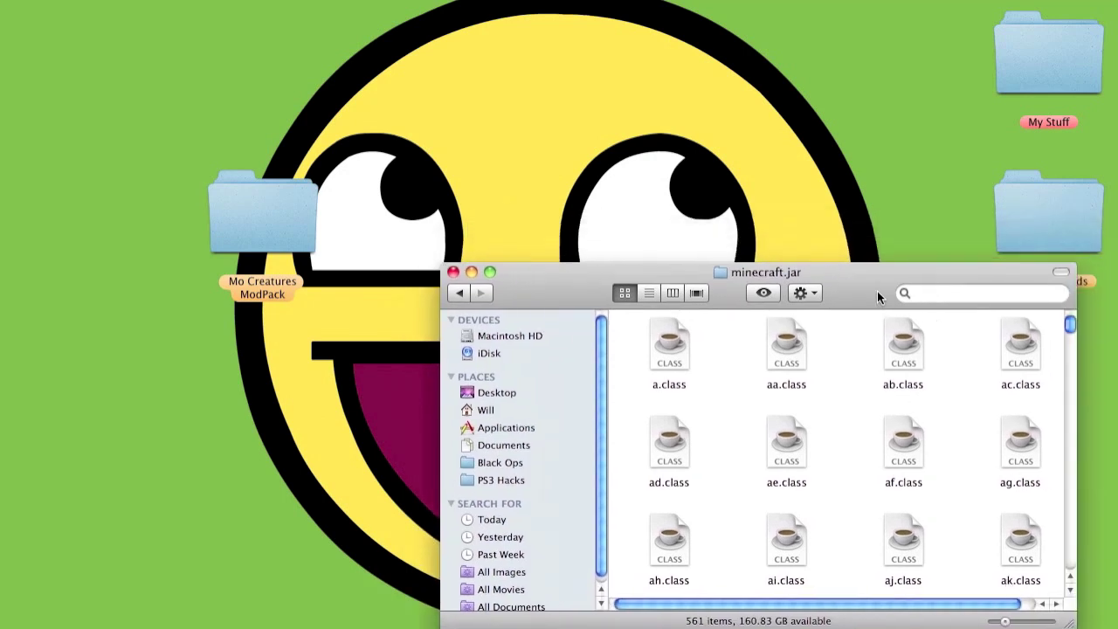
double_click(273, 232)
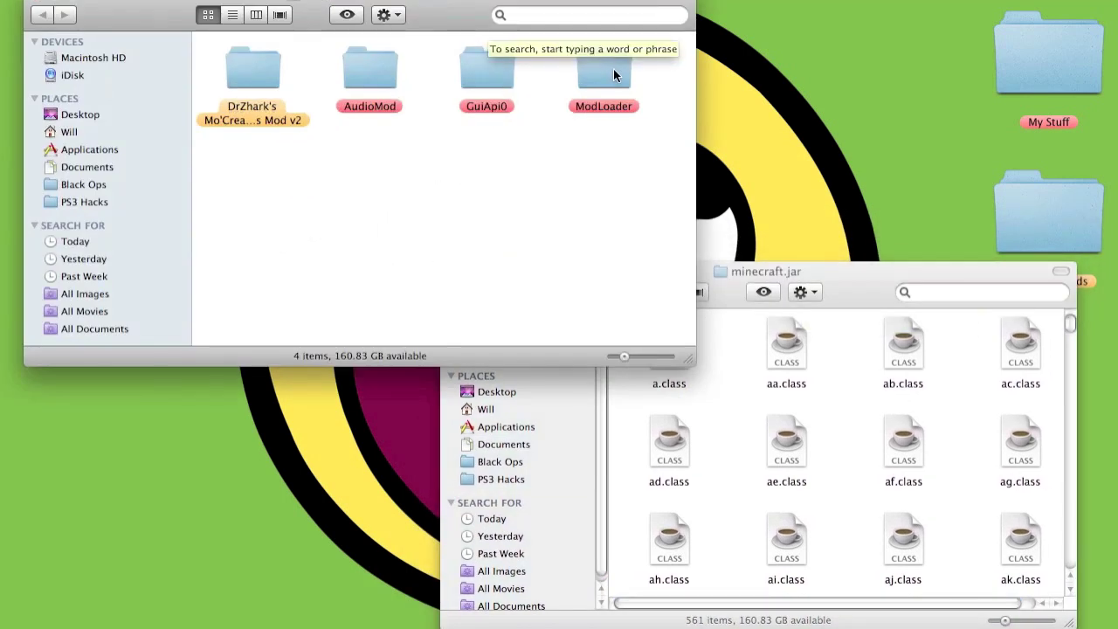
double_click(613, 70)
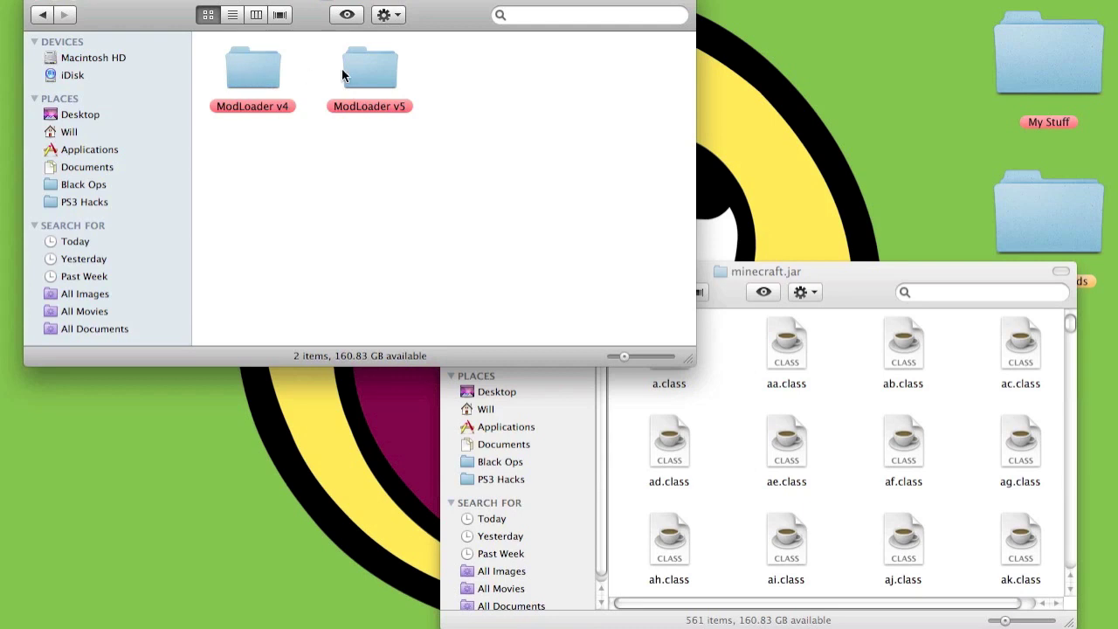
double_click(247, 68)
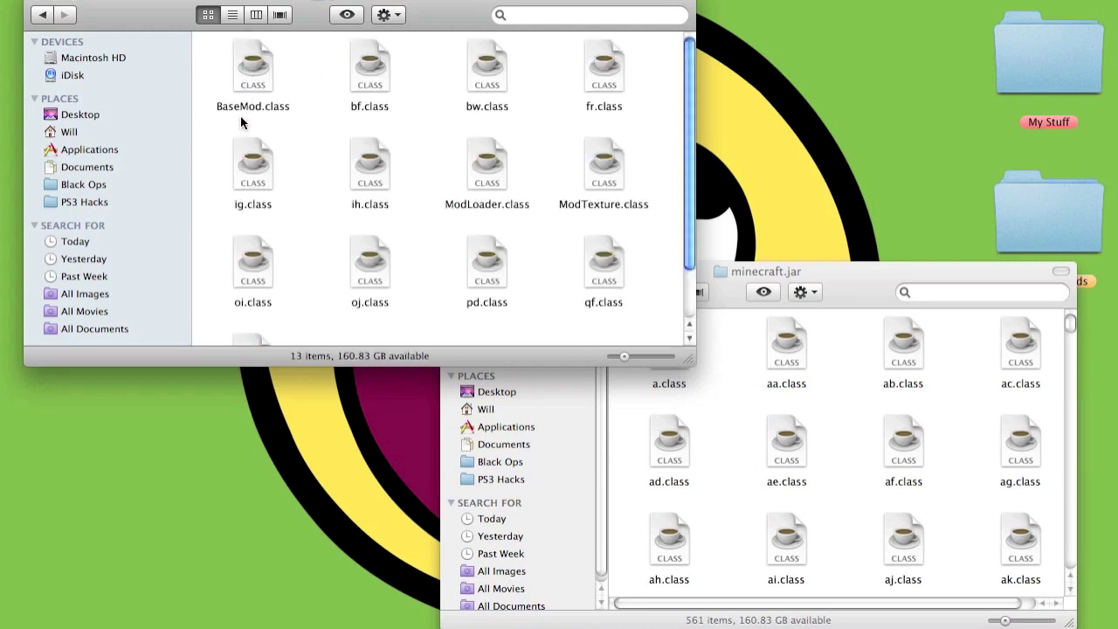
Copy all the ModLoader v4 class files into minecraft.jar, applying Replace to all existing items
left_click_drag(222, 70, 644, 302)
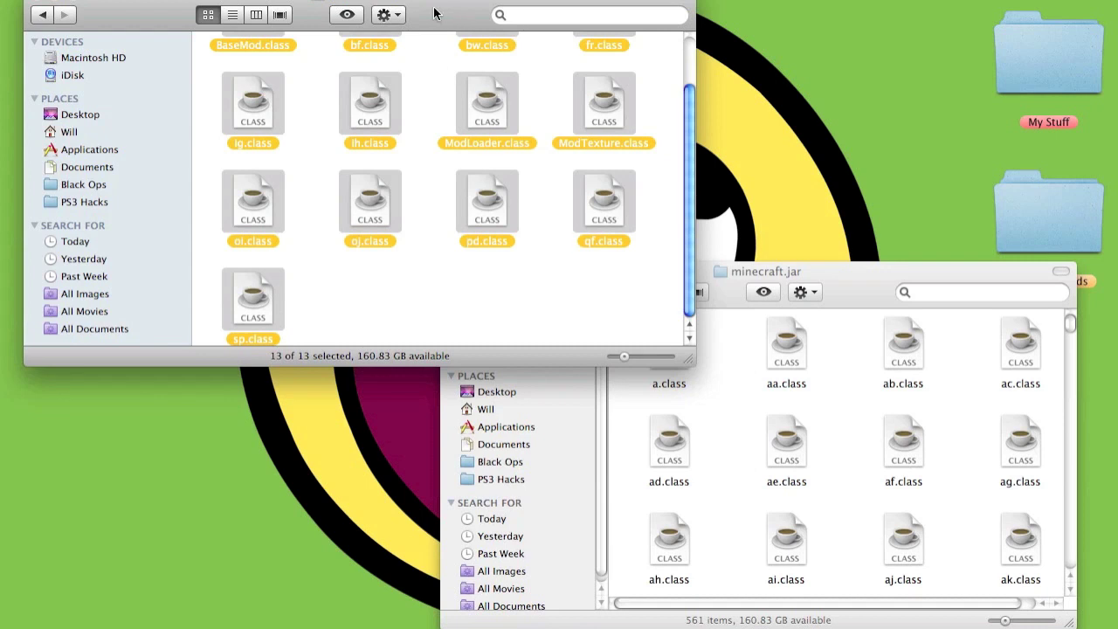
left_click(378, 15)
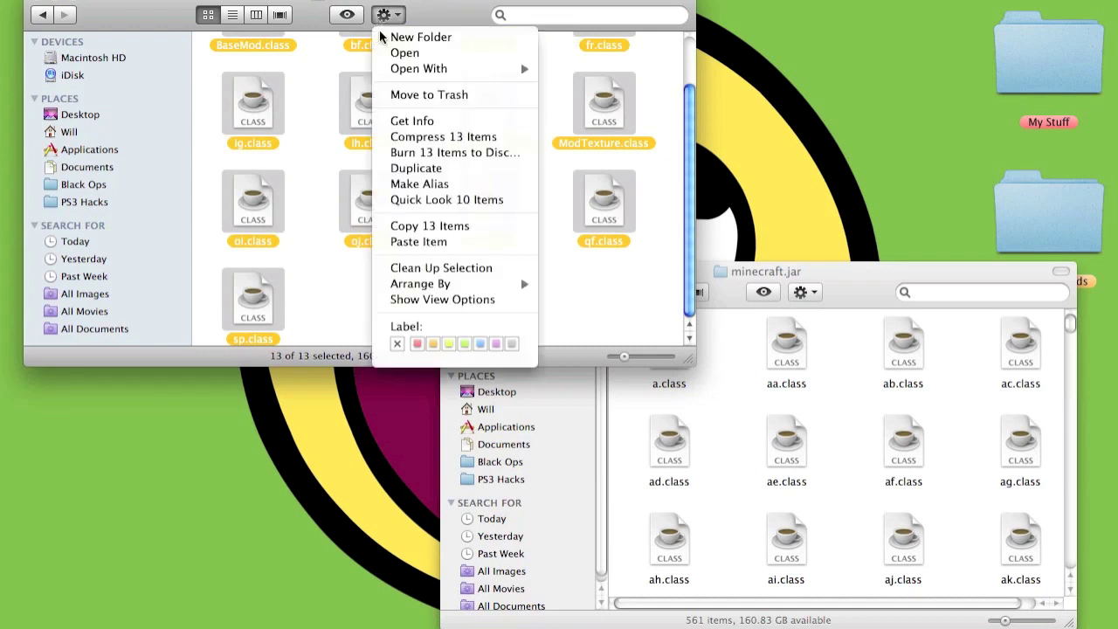
left_click(444, 8)
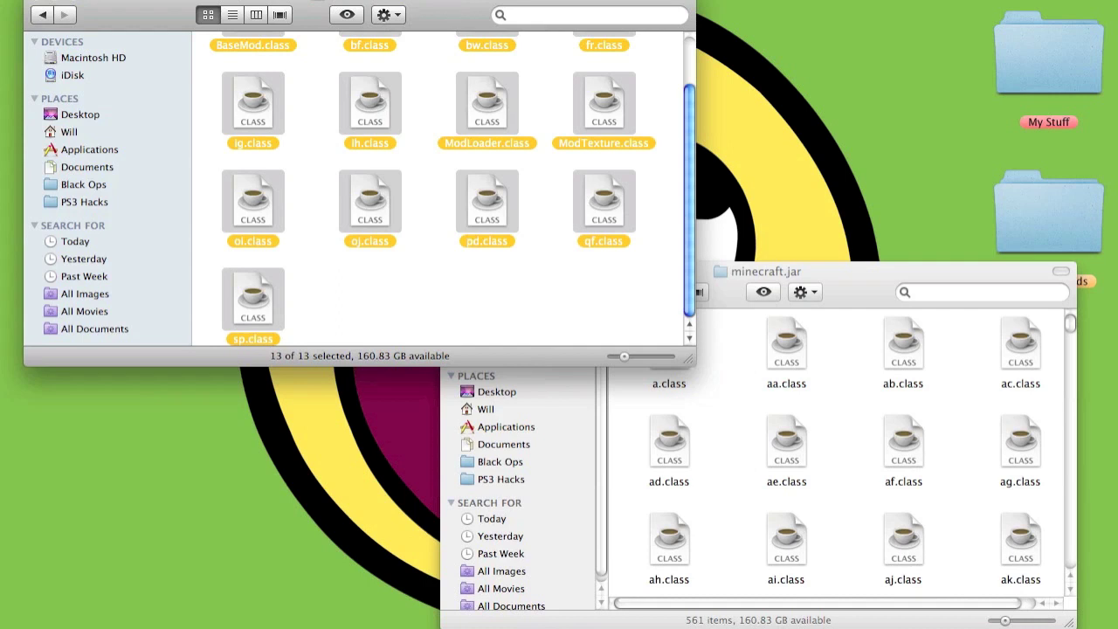
left_click(860, 286)
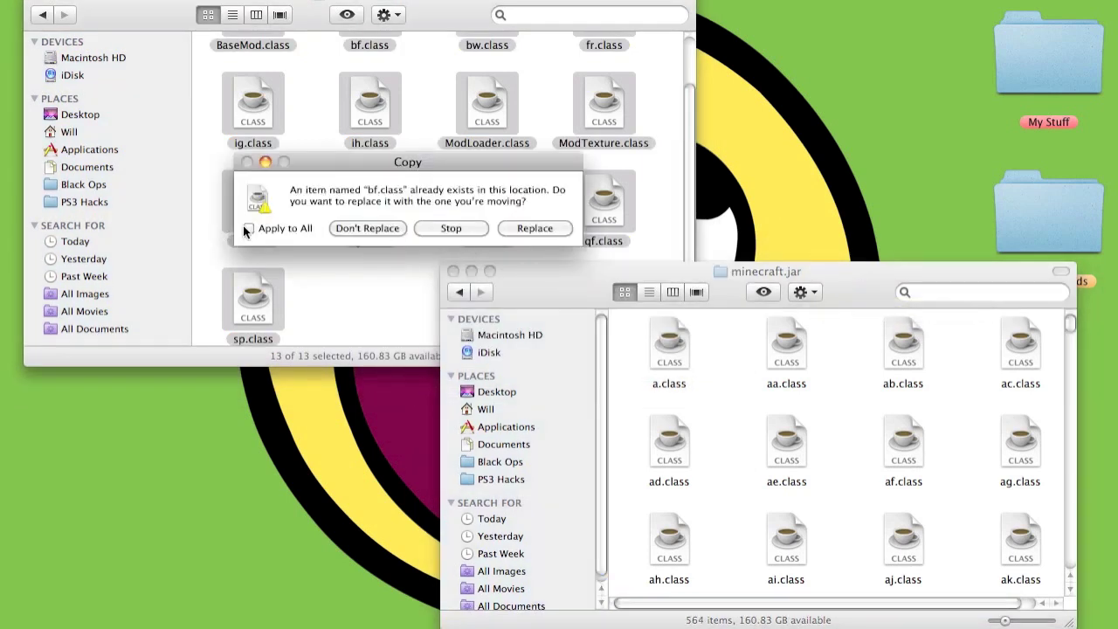
left_click(248, 228)
left_click(533, 227)
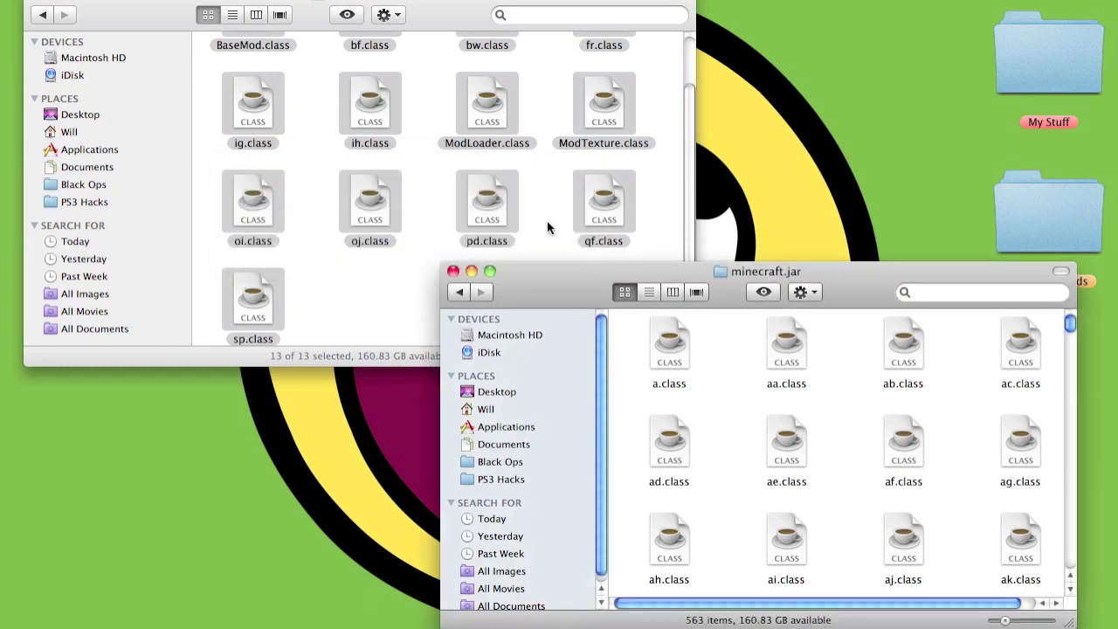
left_click(800, 293)
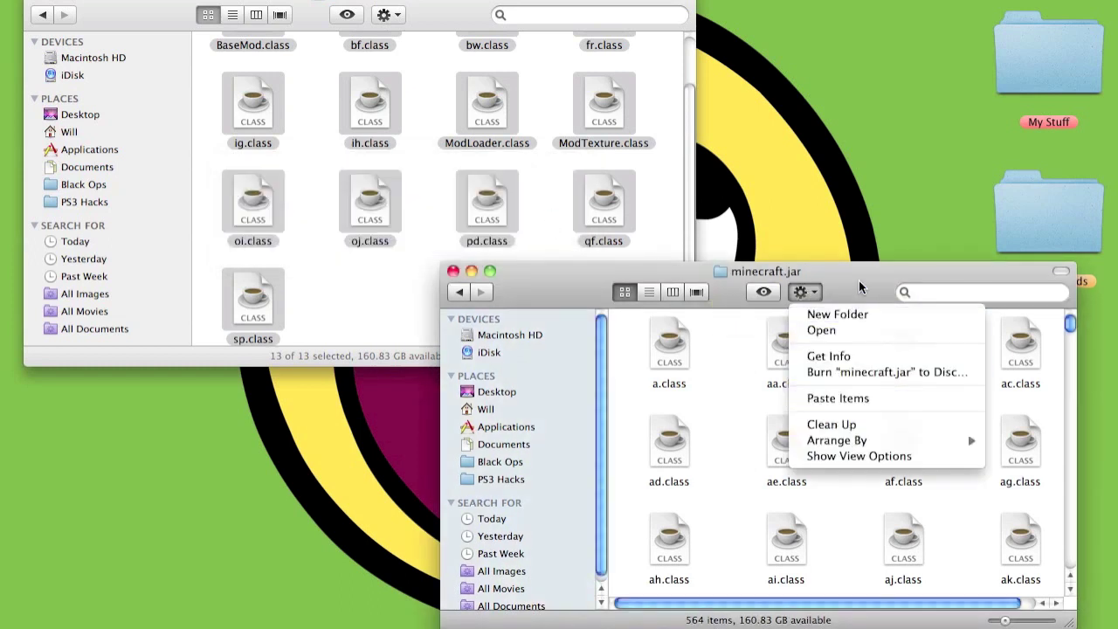
left_click(800, 293)
Open the mod pack's AudioMod folder and copy tm.class into minecraft.jar, replacing the existing file
left_click(159, 26)
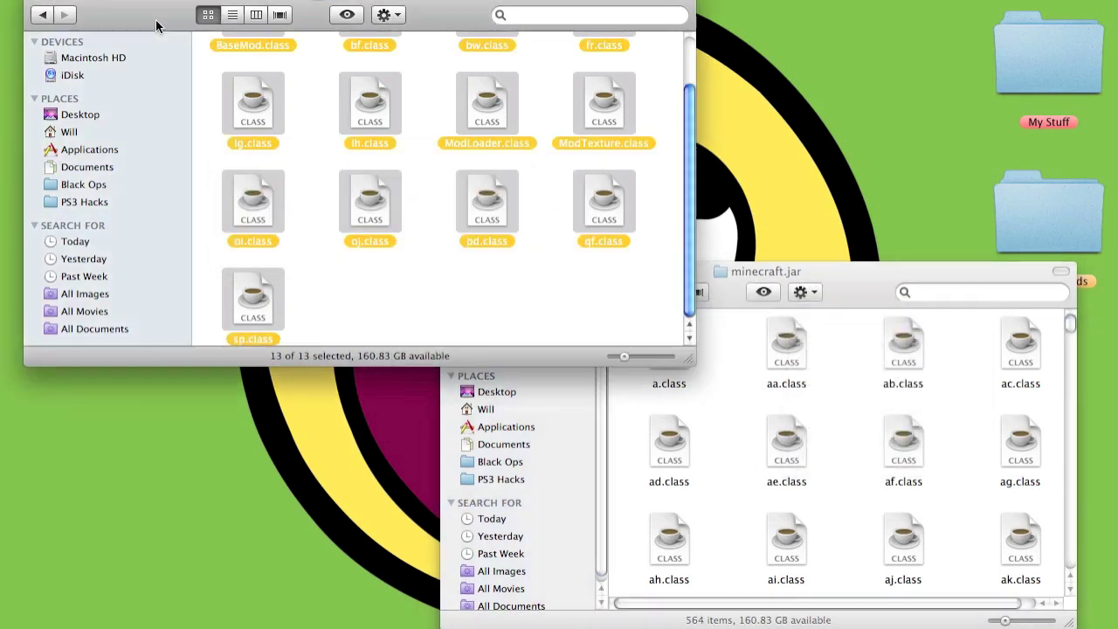
left_click(40, 15)
left_click(40, 15)
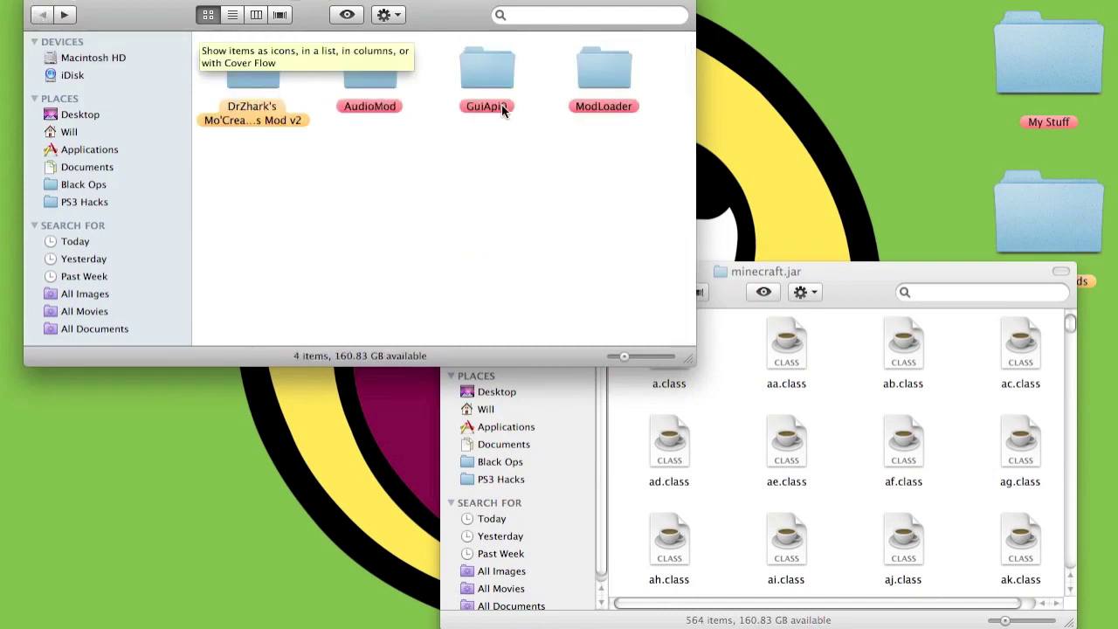
double_click(372, 68)
left_click(474, 57)
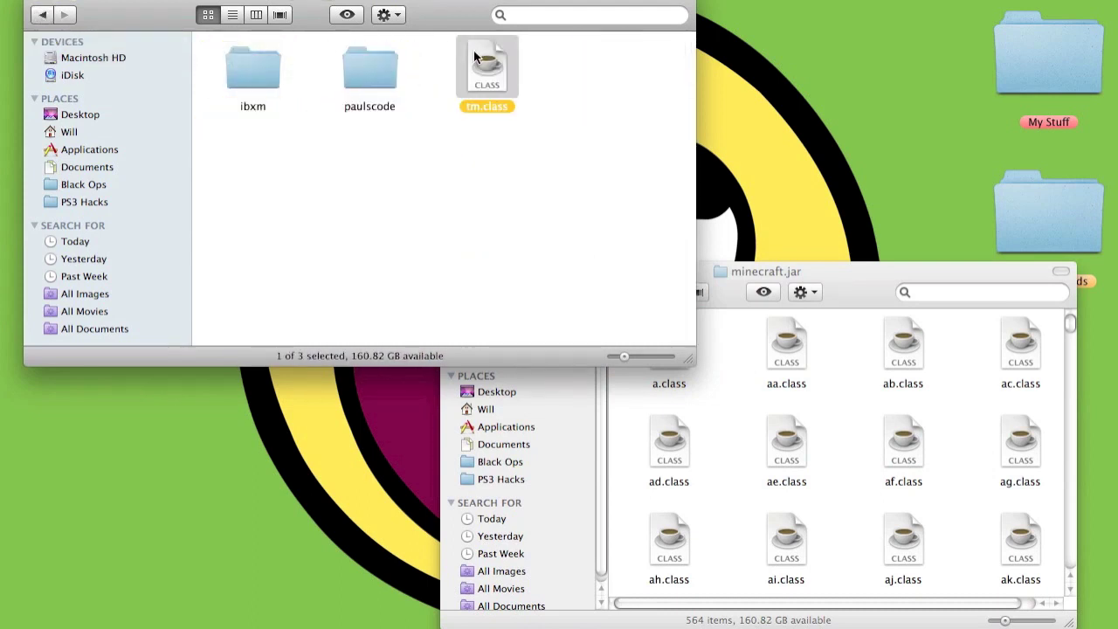
left_click_drag(861, 301, 861, 302)
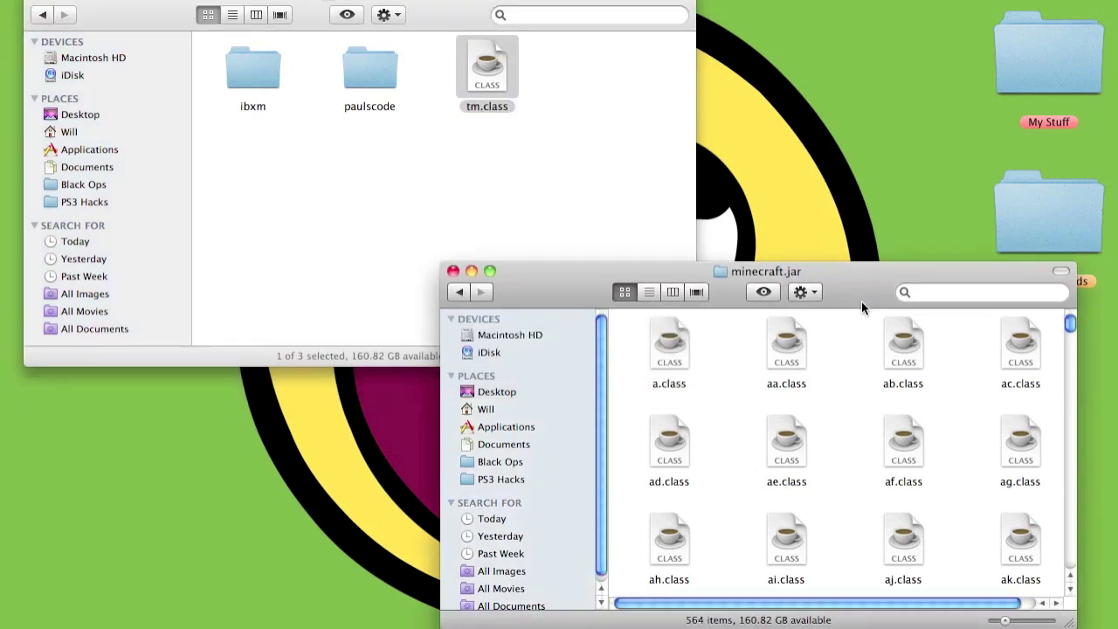
left_click(535, 240)
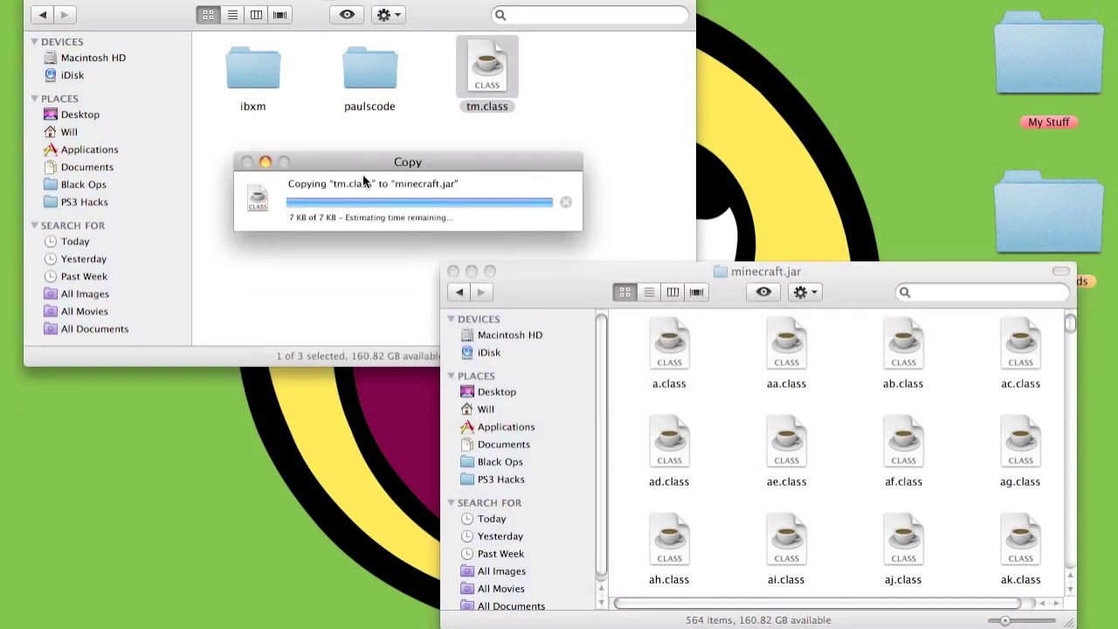
Copy AudioMod's ibxm folder into minecraft.jar, and copy CodecIBXM.class from AudioMod's paulscode/sound/codecs folder for pasting
left_click(251, 57)
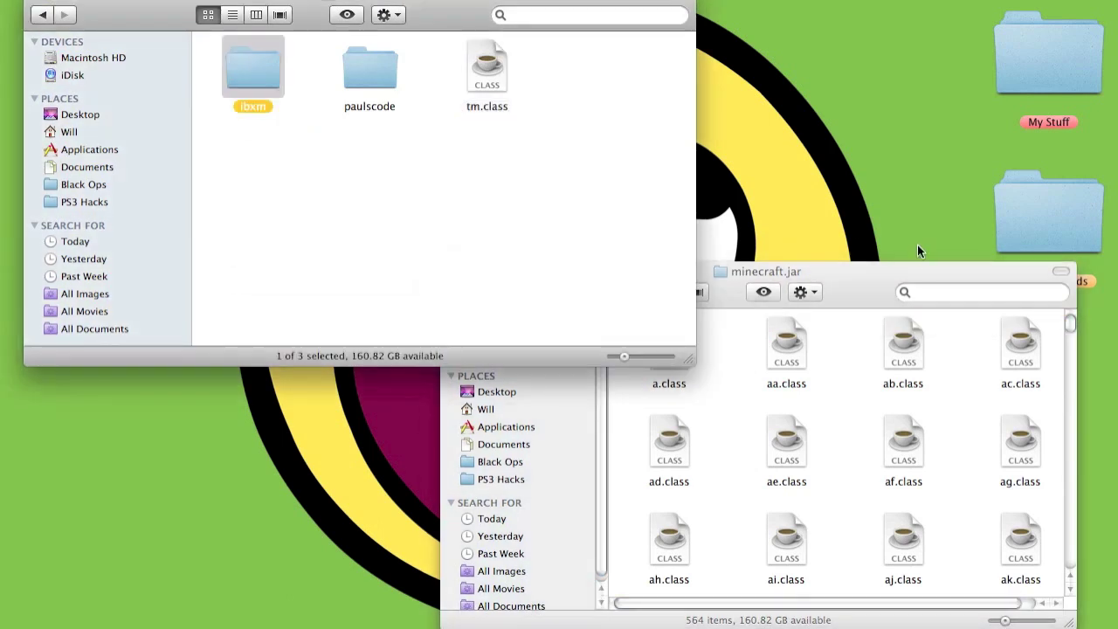
left_click(872, 289)
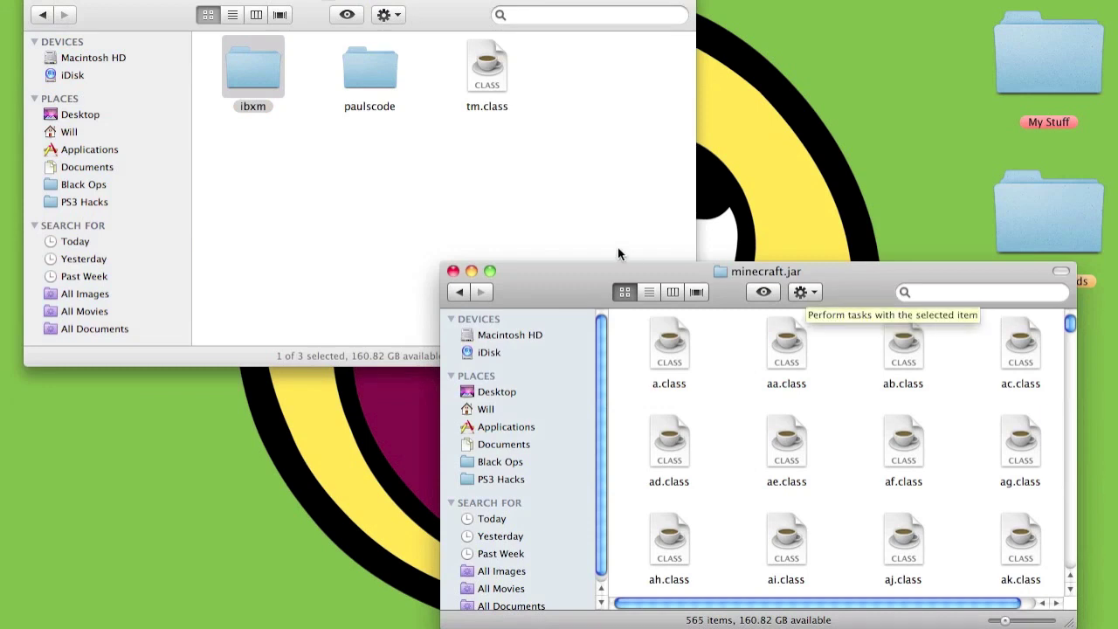
double_click(359, 79)
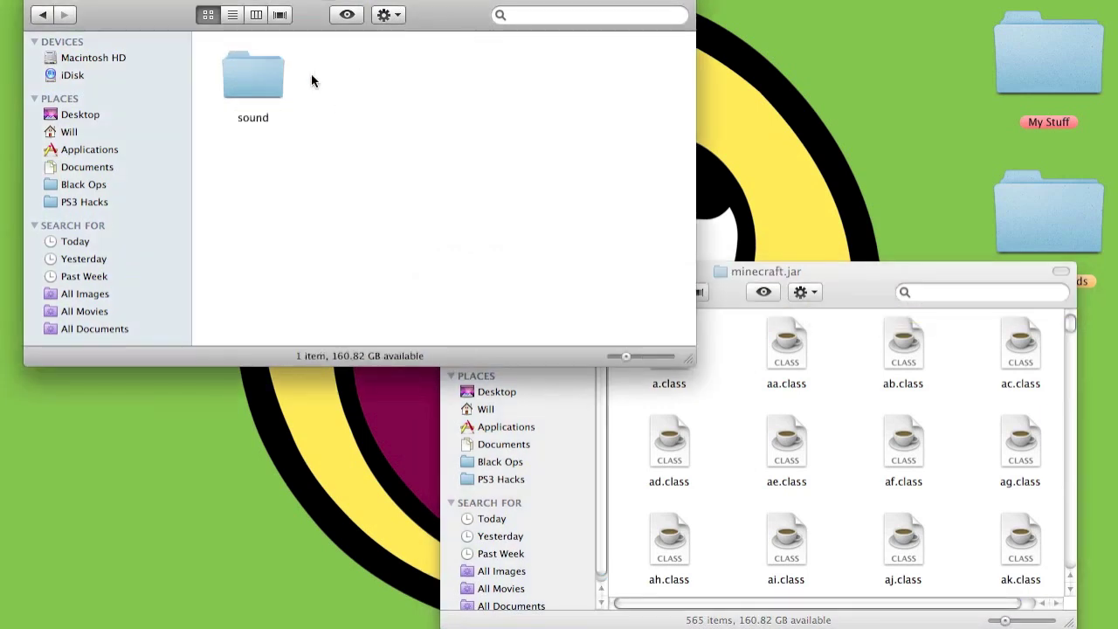
double_click(260, 82)
double_click(261, 68)
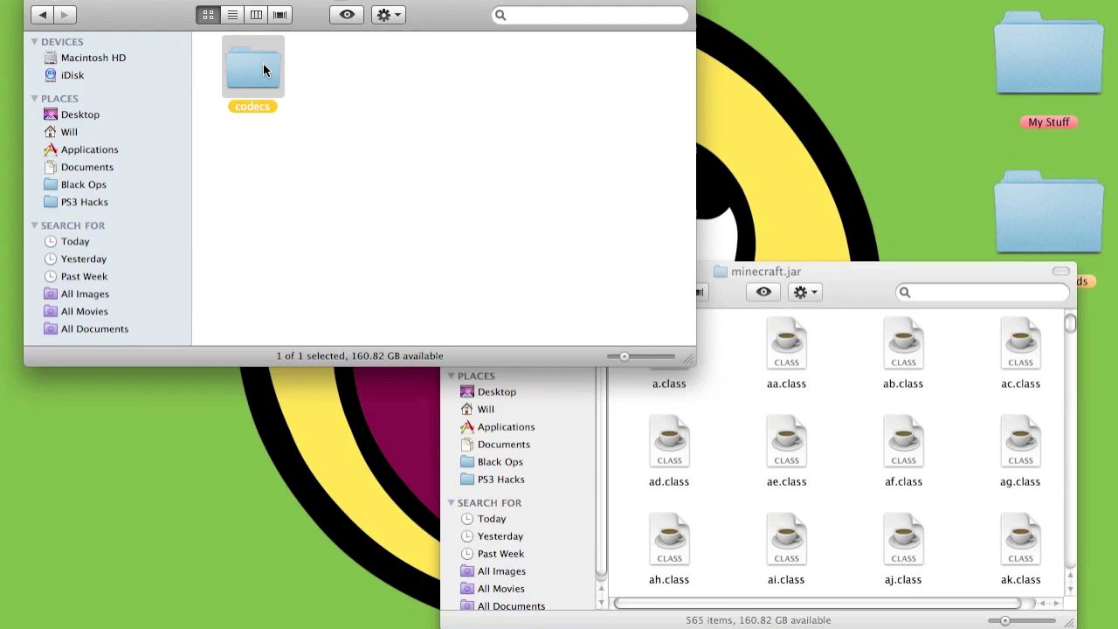
left_click(259, 68)
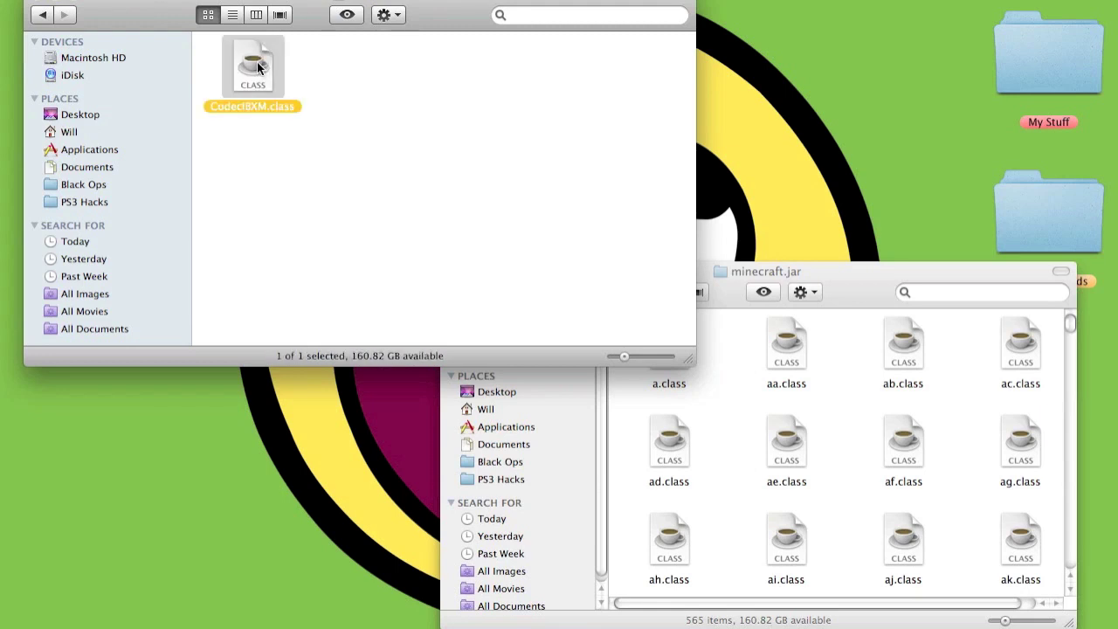
Search for "paulscode" within minecraft.jar only and open the paulscode folder
left_click_drag(870, 281, 651, 202)
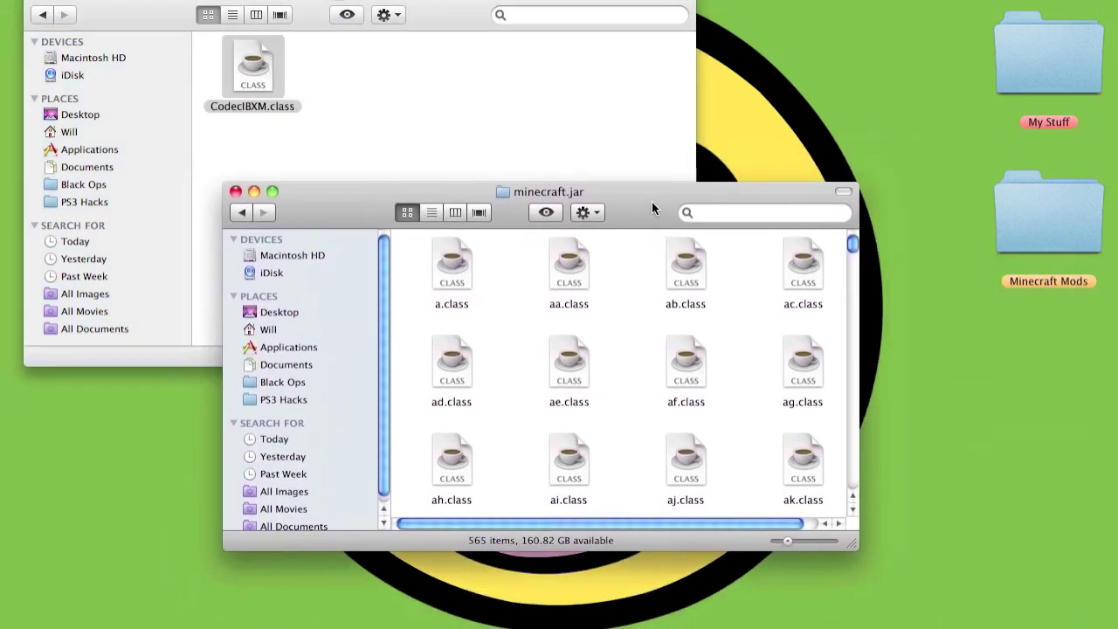
left_click(756, 218)
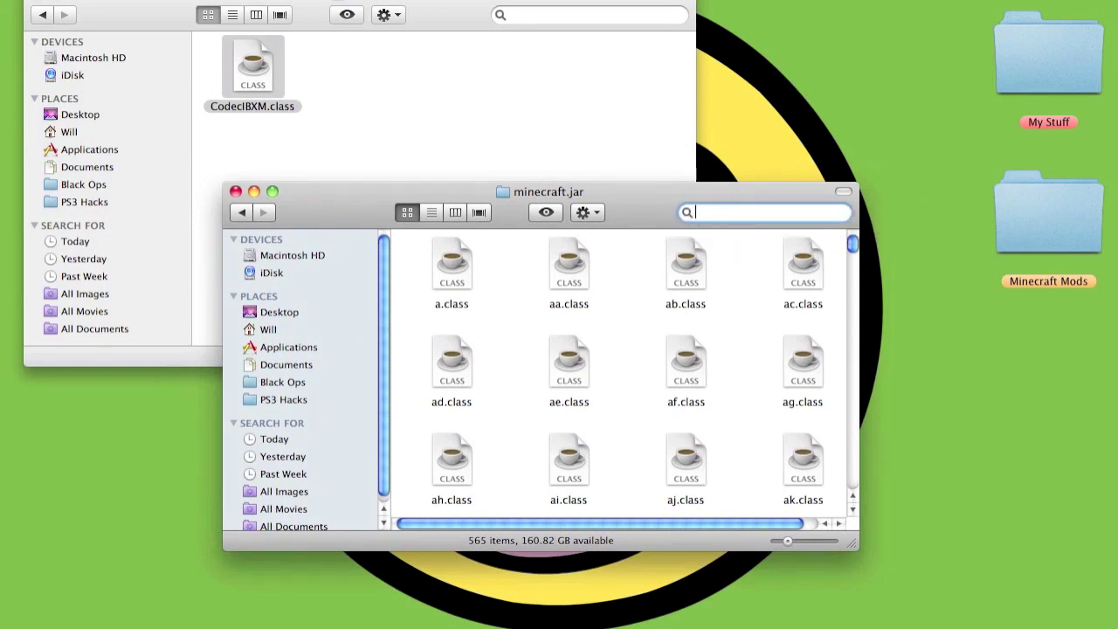
type("paulscode")
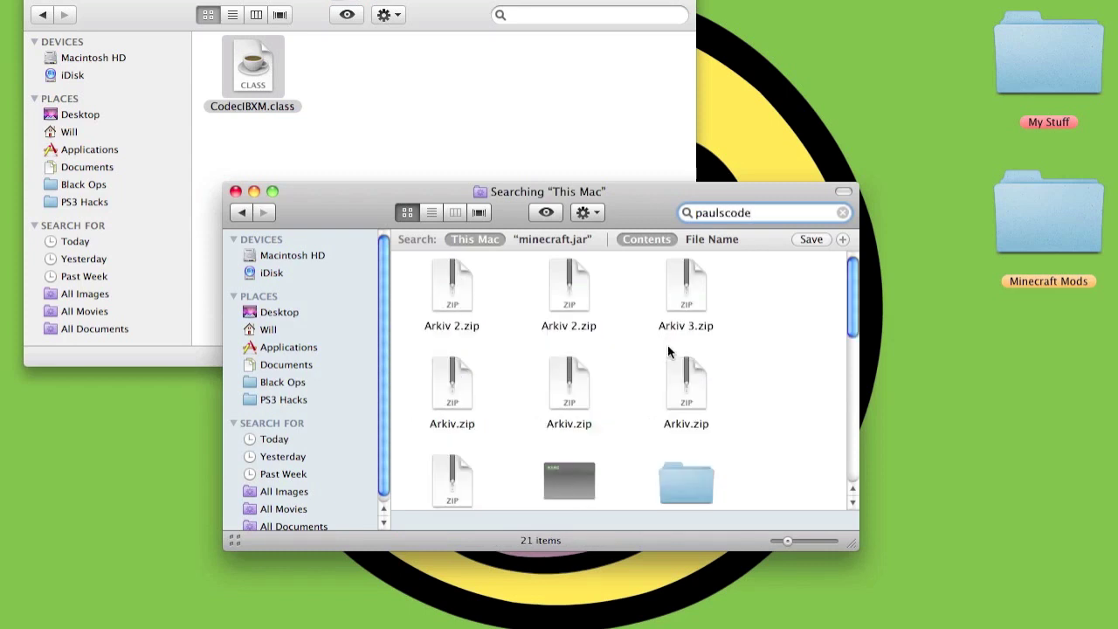
left_click(557, 239)
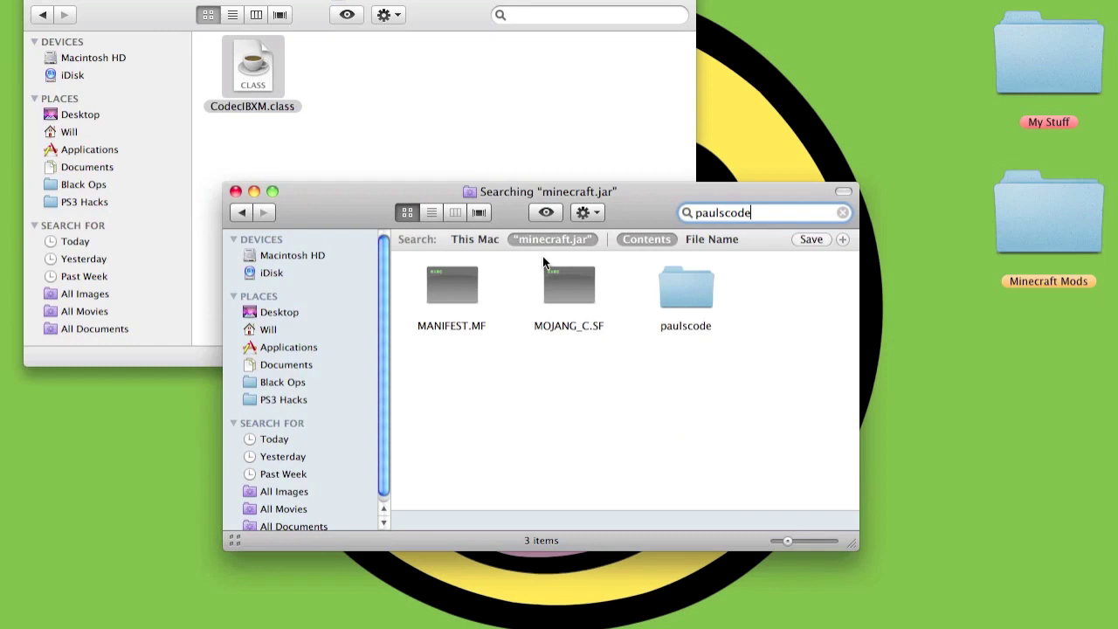
double_click(692, 287)
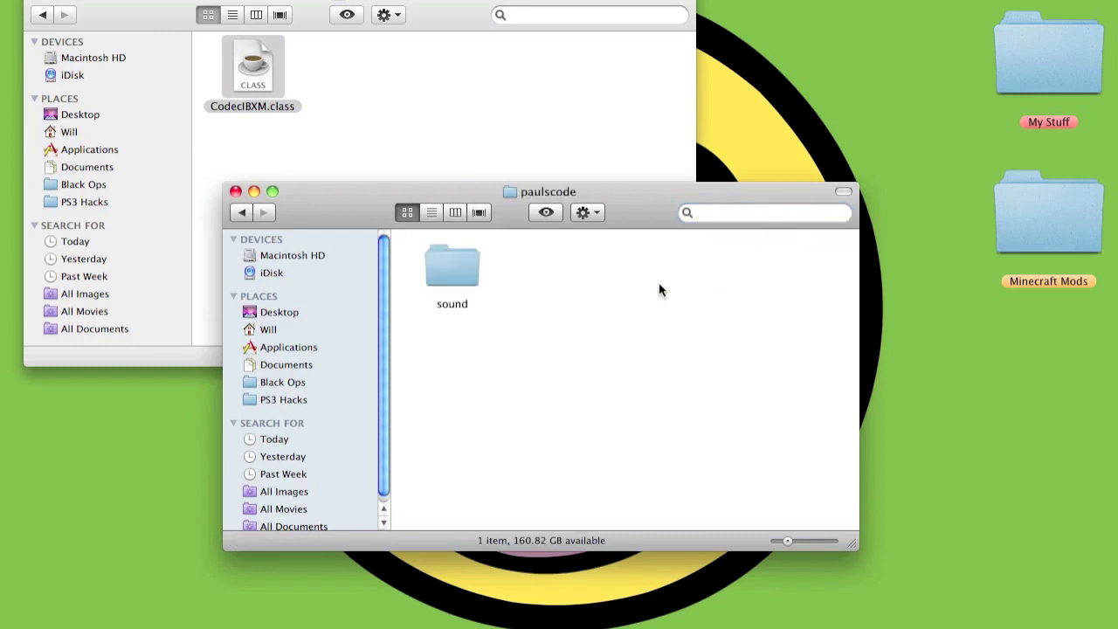
Paste CodecIBXM.class into the sound/codecs subfolder of minecraft.jar's paulscode folder
double_click(444, 272)
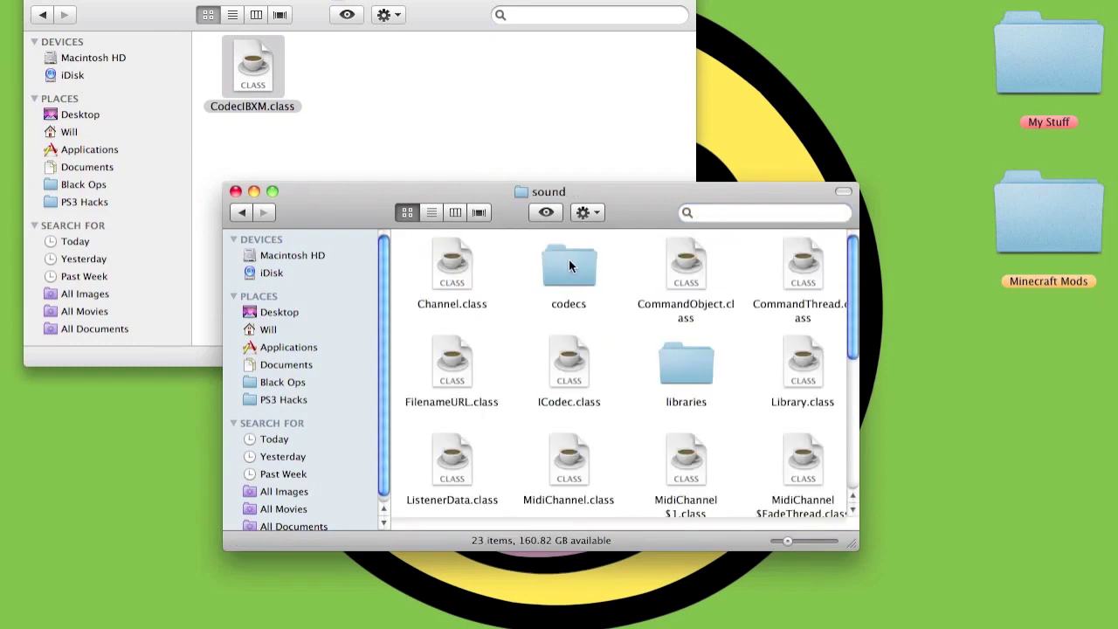
left_click(569, 267)
double_click(569, 266)
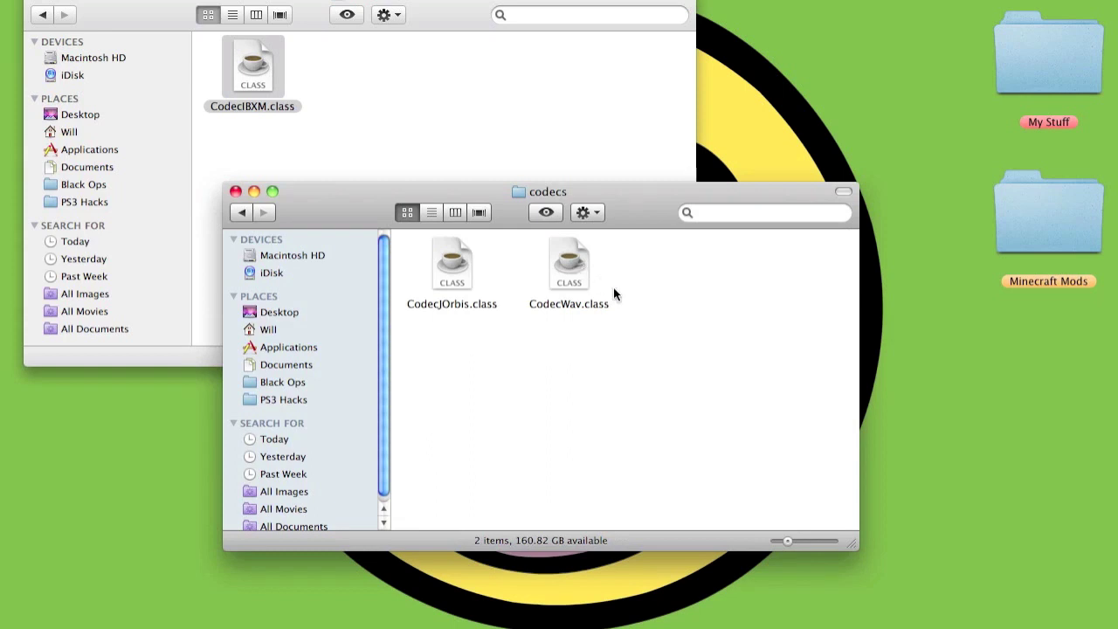
key("super+v")
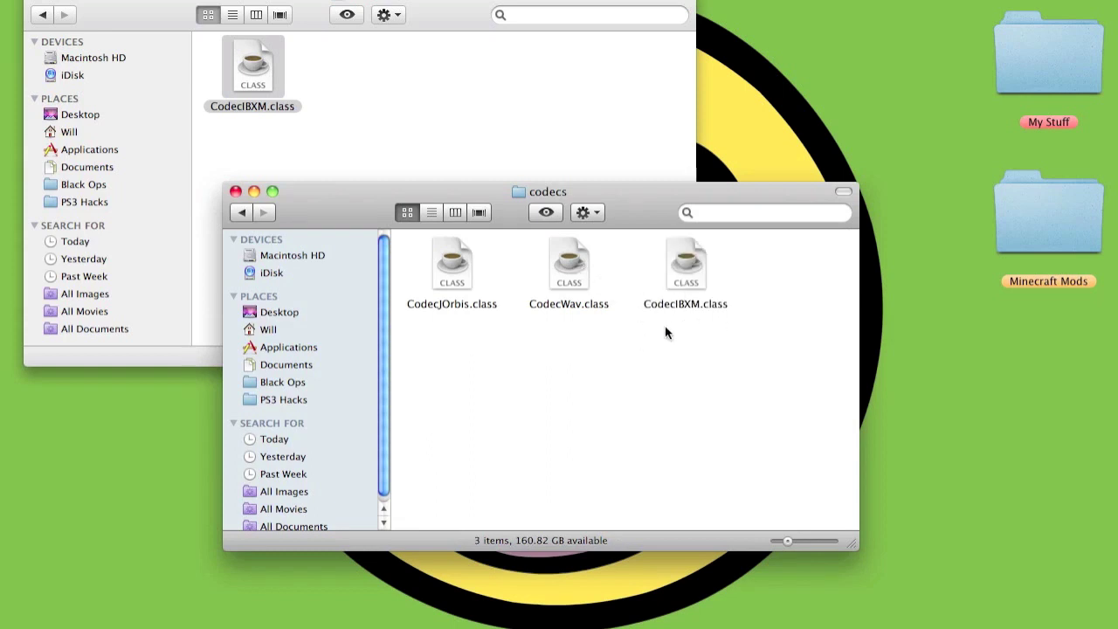
Go back to the minecraft.jar folder in one window and to the mod pack's main folder in the other
left_click(242, 213)
left_click(242, 212)
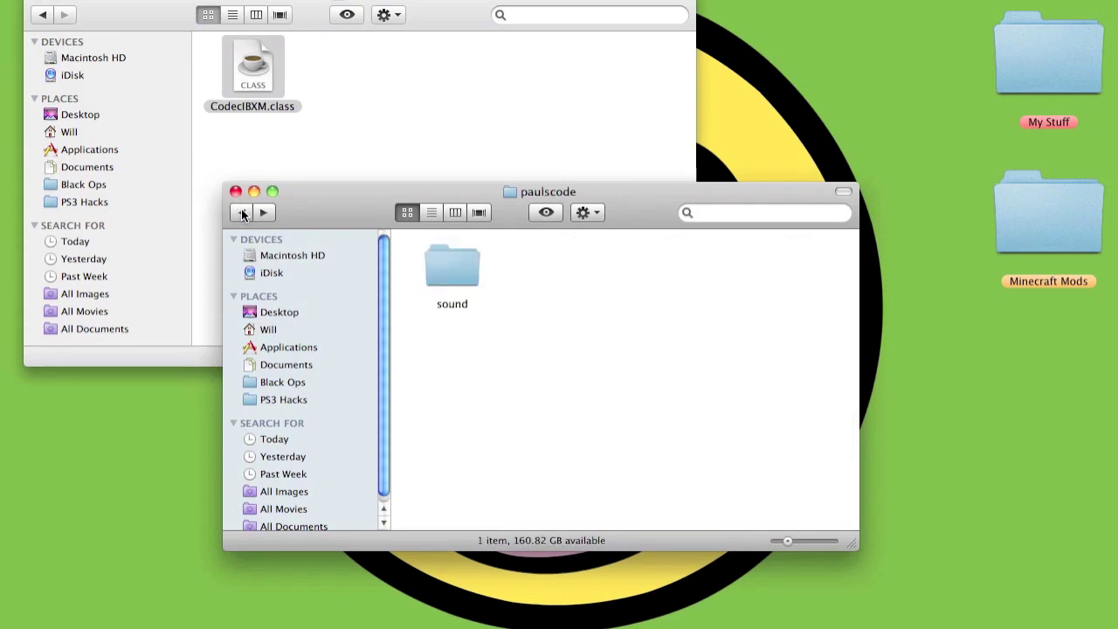
left_click(242, 212)
left_click(242, 212)
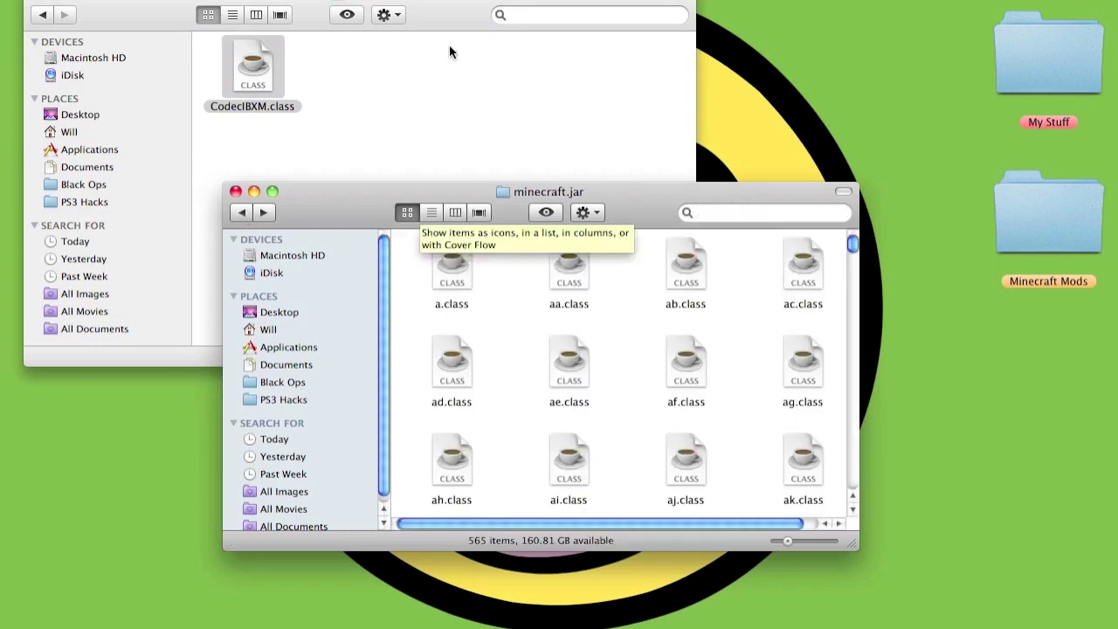
left_click(96, 21)
left_click(39, 17)
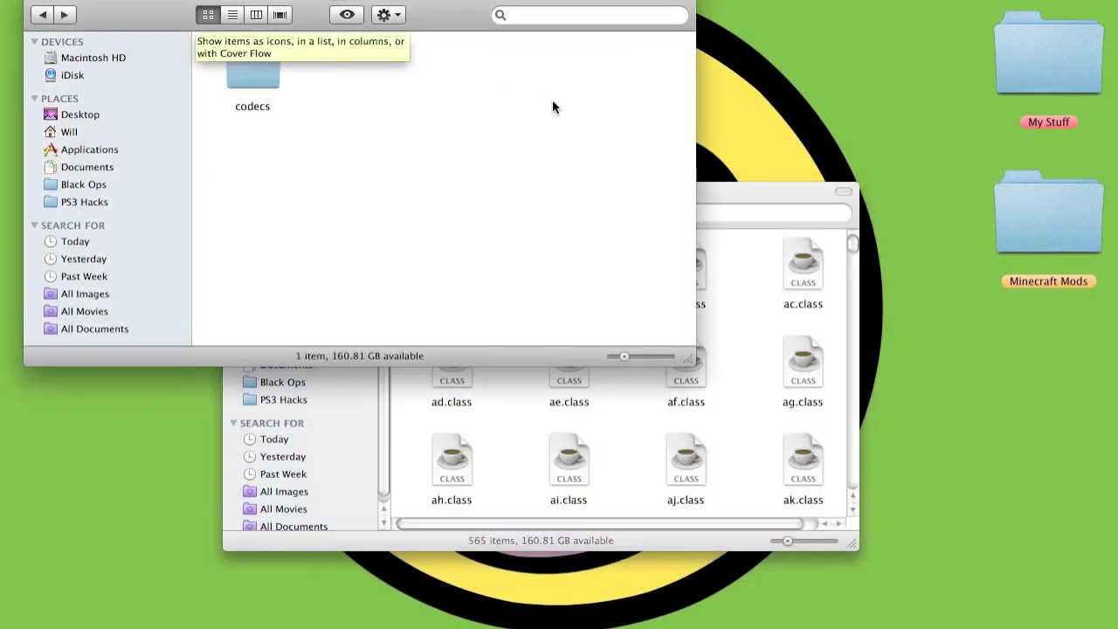
left_click(42, 15)
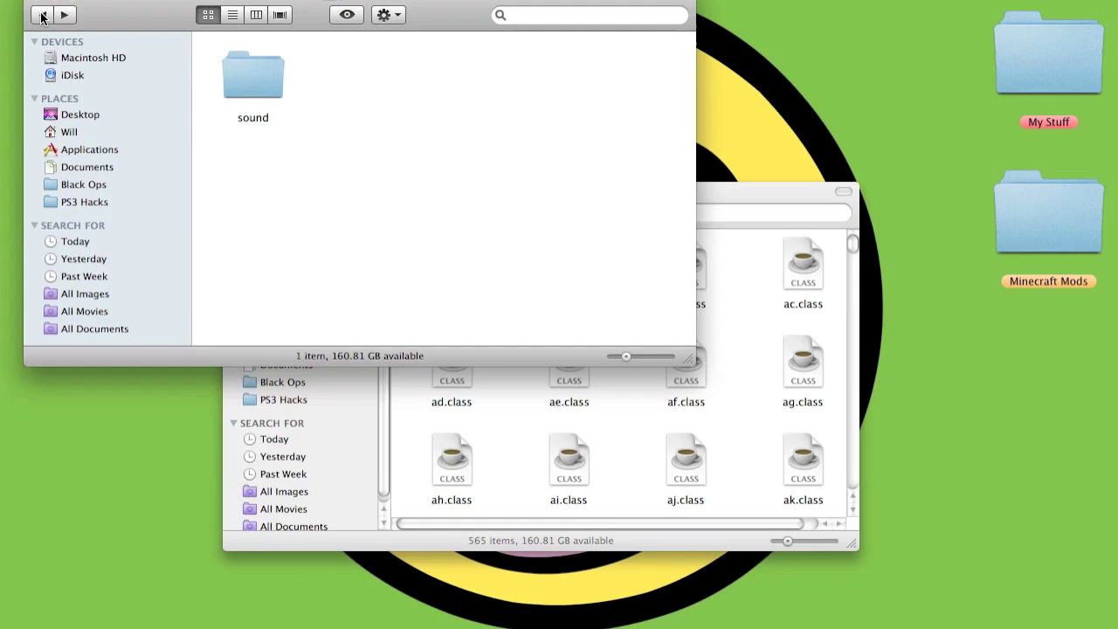
left_click(43, 16)
left_click(43, 17)
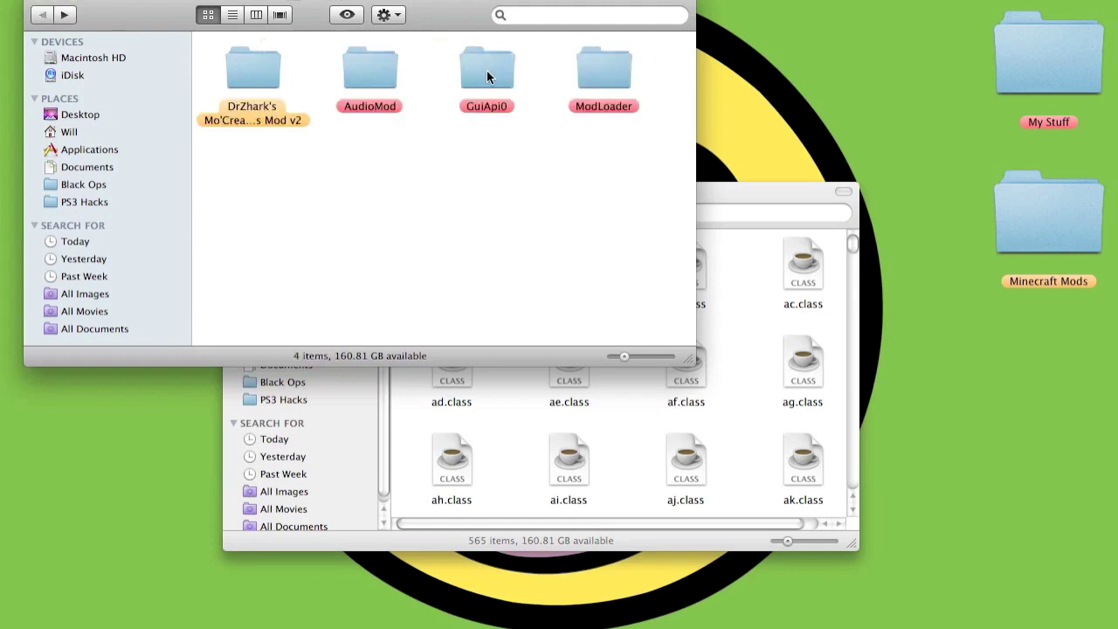
Copy everything in the GuiApi0 folder into minecraft.jar, replacing existing items, and close the minecraft.jar window
left_click(489, 69)
double_click(492, 67)
scroll(199, 68, "up", 10)
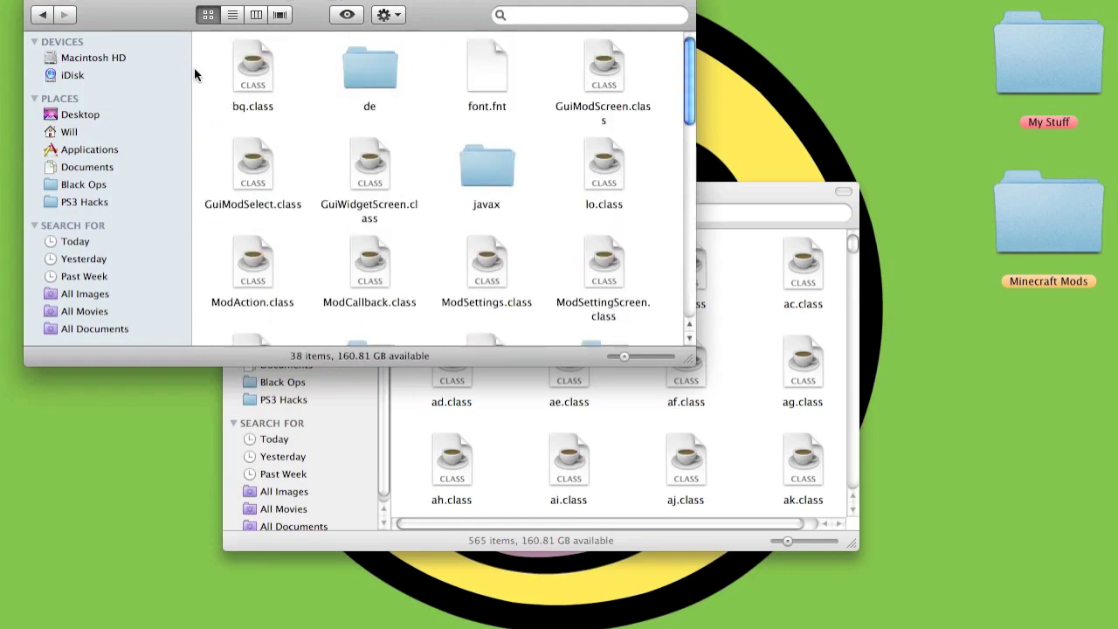
left_click_drag(215, 65, 654, 314)
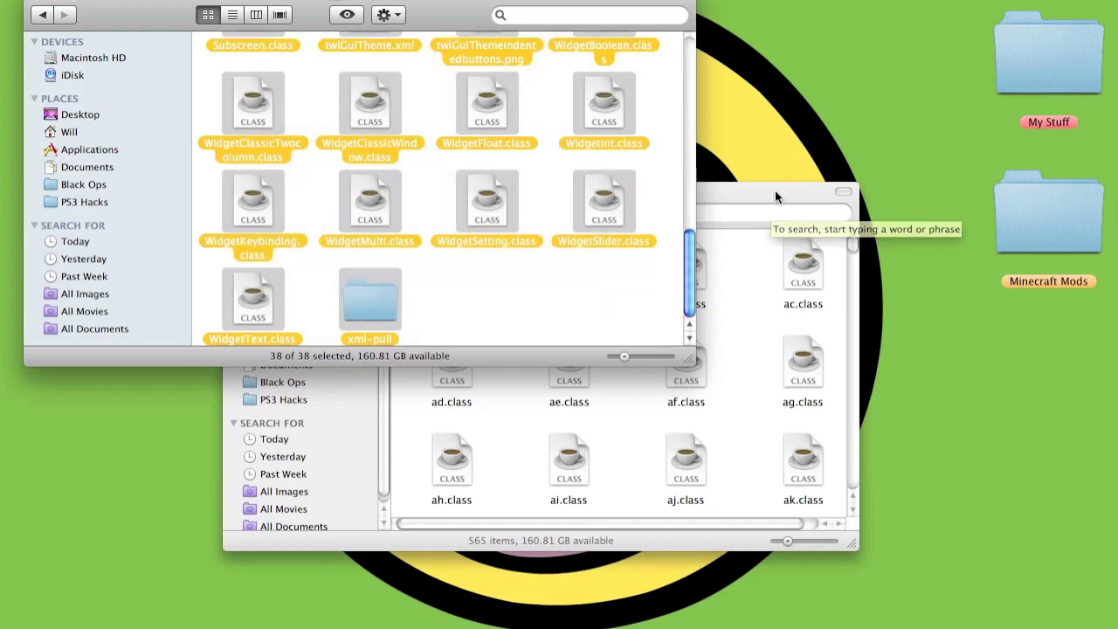
left_click(746, 213)
left_click_drag(603, 103, 542, 367)
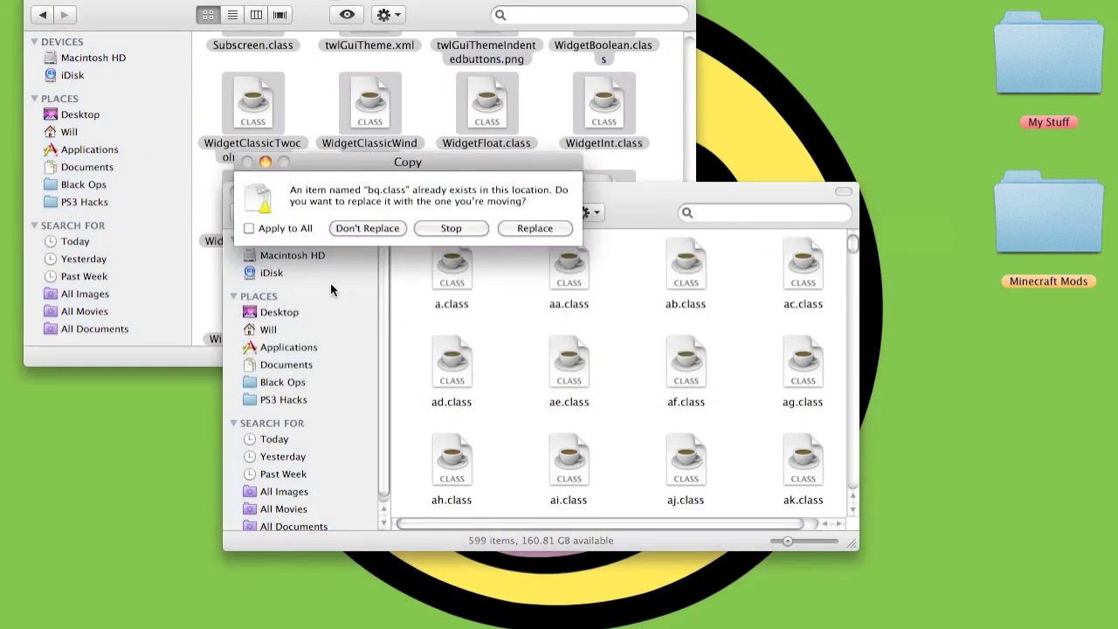
left_click(535, 228)
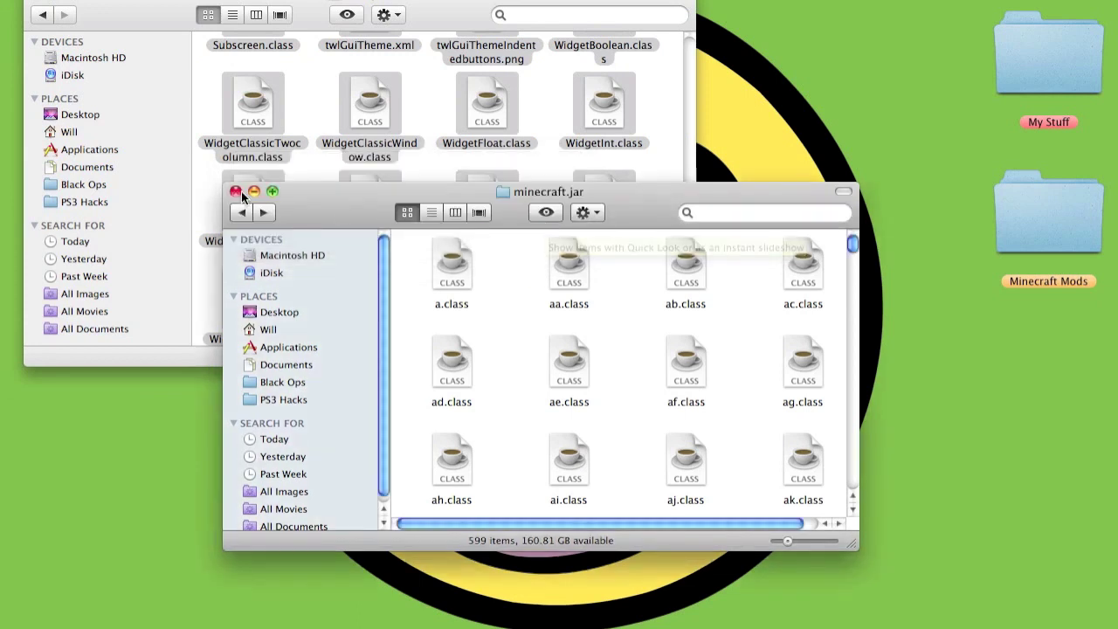
left_click(236, 190)
Open the Minecraft Launcher and look through its Minecraft News page
left_click(500, 290)
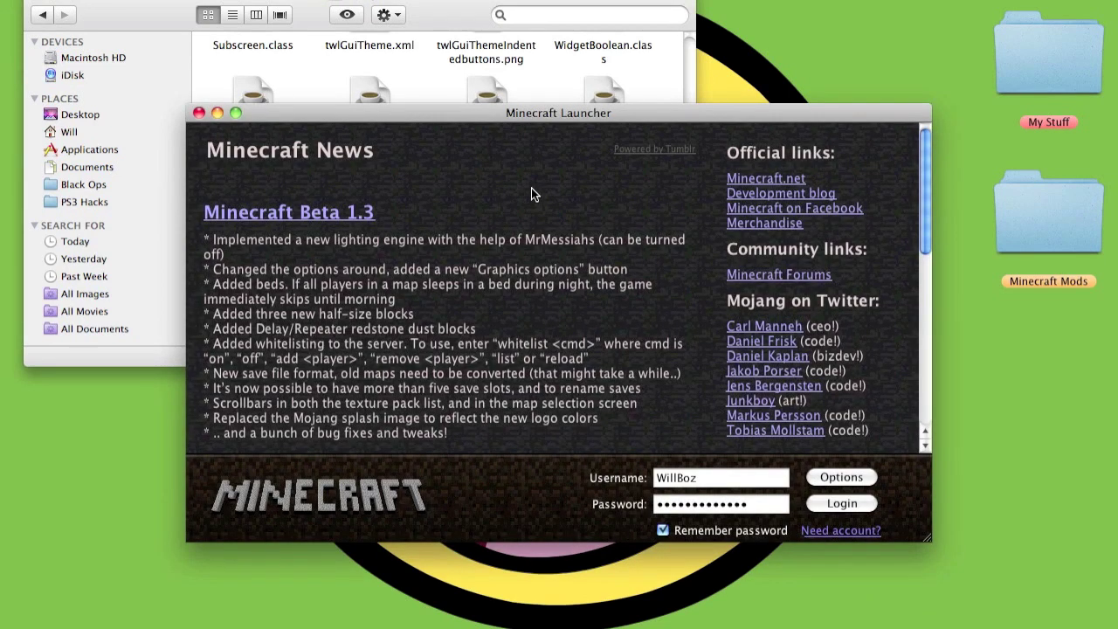
scroll(423, 332, "down", 10)
scroll(577, 341, "up", 15)
scroll(524, 185, "down", 10)
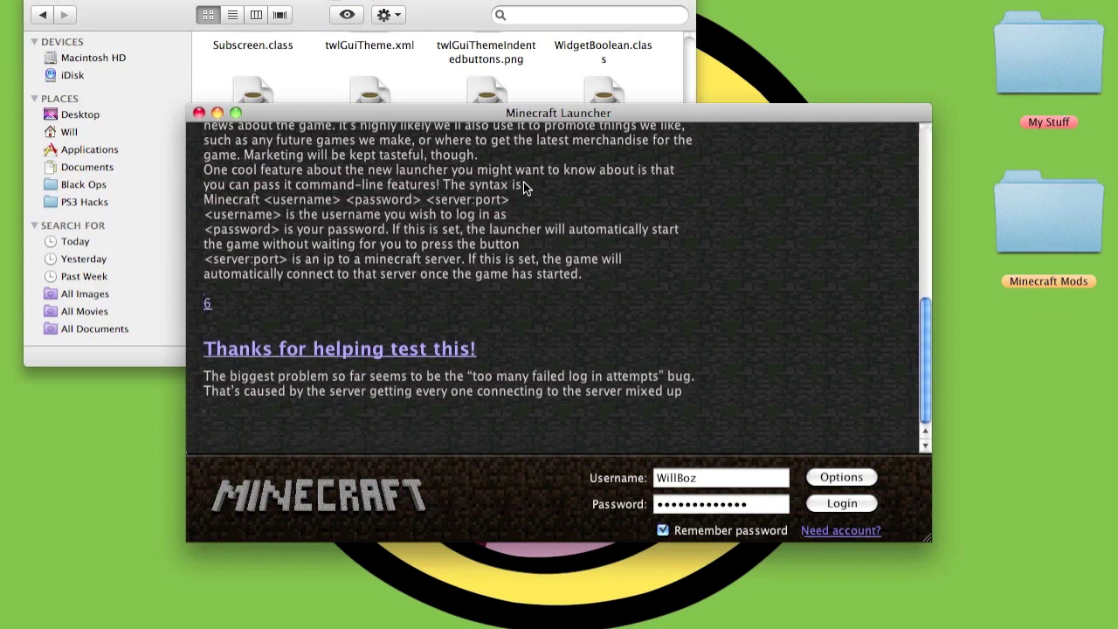
scroll(523, 185, "up", 10)
scroll(523, 185, "down", 10)
scroll(537, 342, "up", 10)
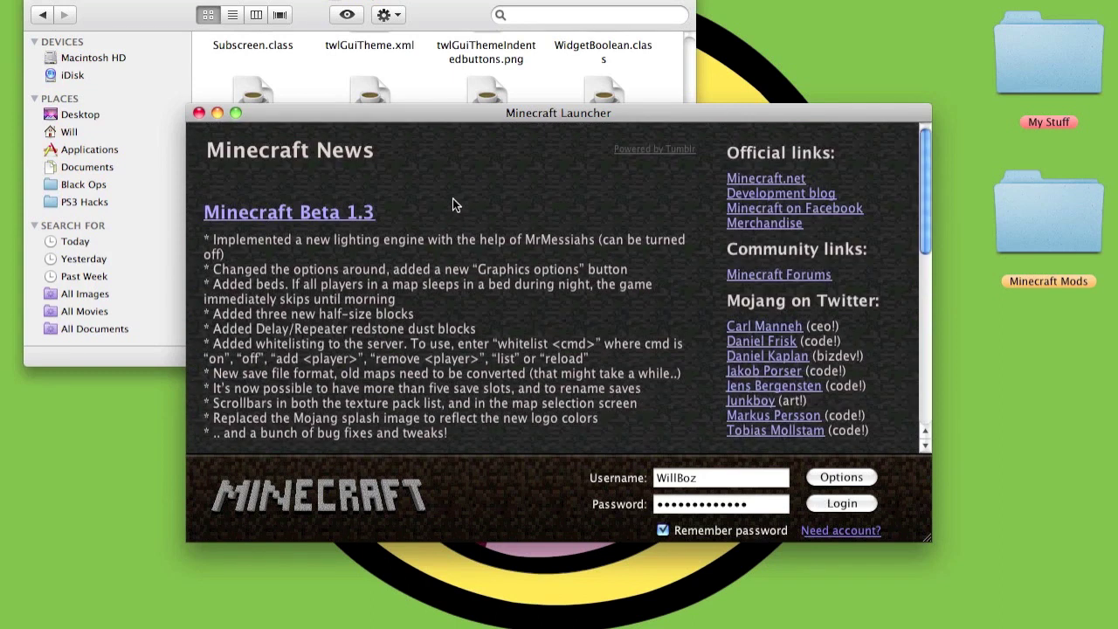
Try to log in to Minecraft with the remembered account, and close the launcher
left_click(844, 504)
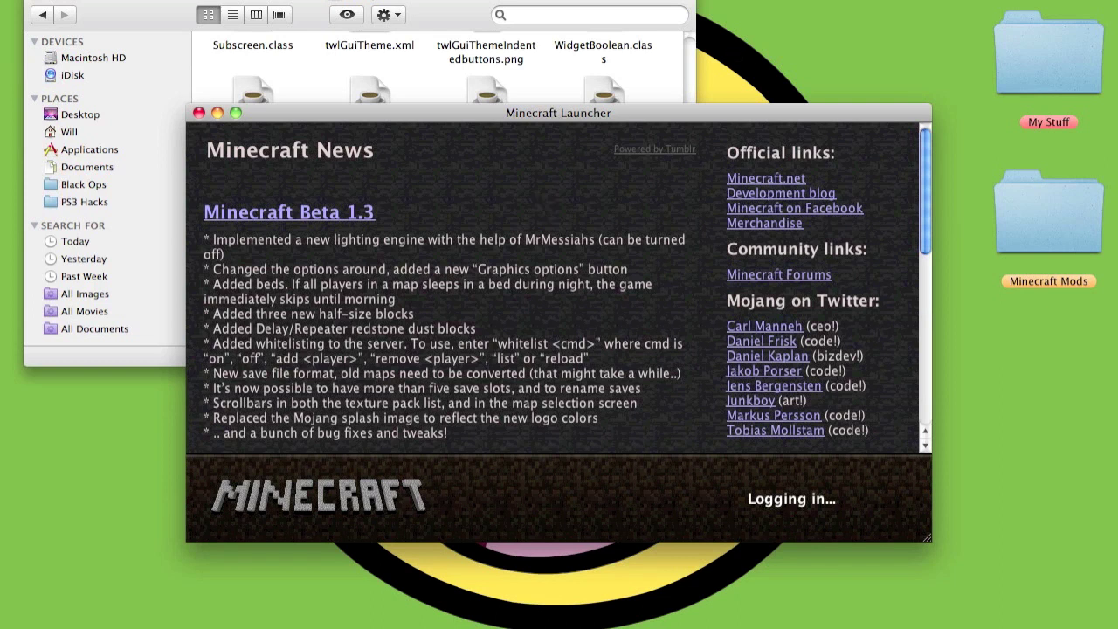
left_click(835, 0)
left_click(834, 0)
left_click(199, 112)
Reopen the Minecraft Launcher, start the game in offline mode to check that it loads, and close it
mouse_move(734, 616)
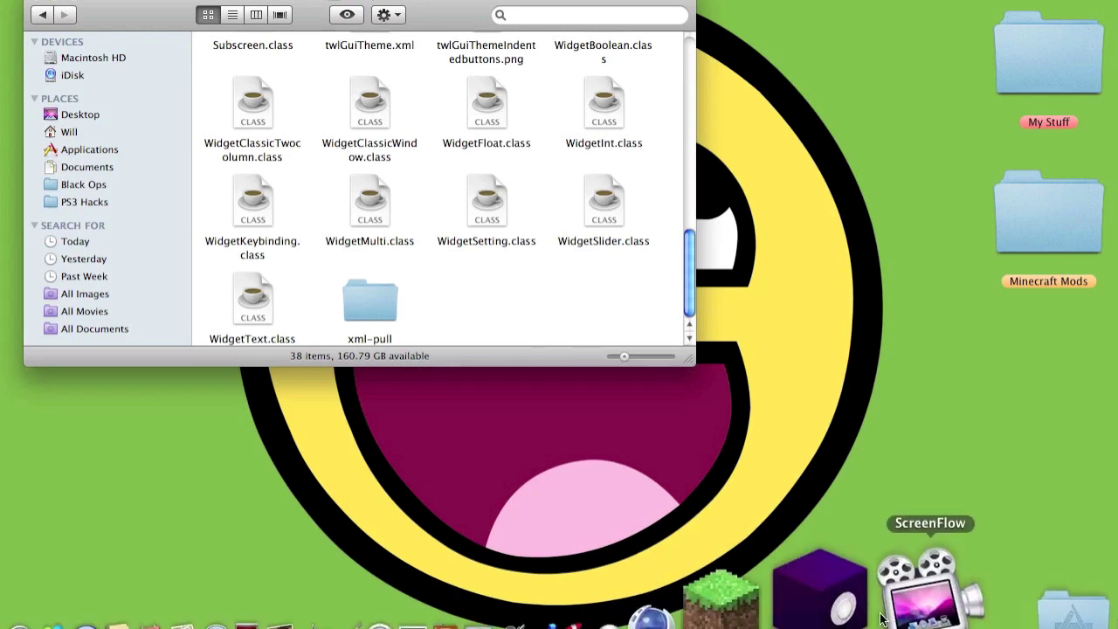
left_click(799, 603)
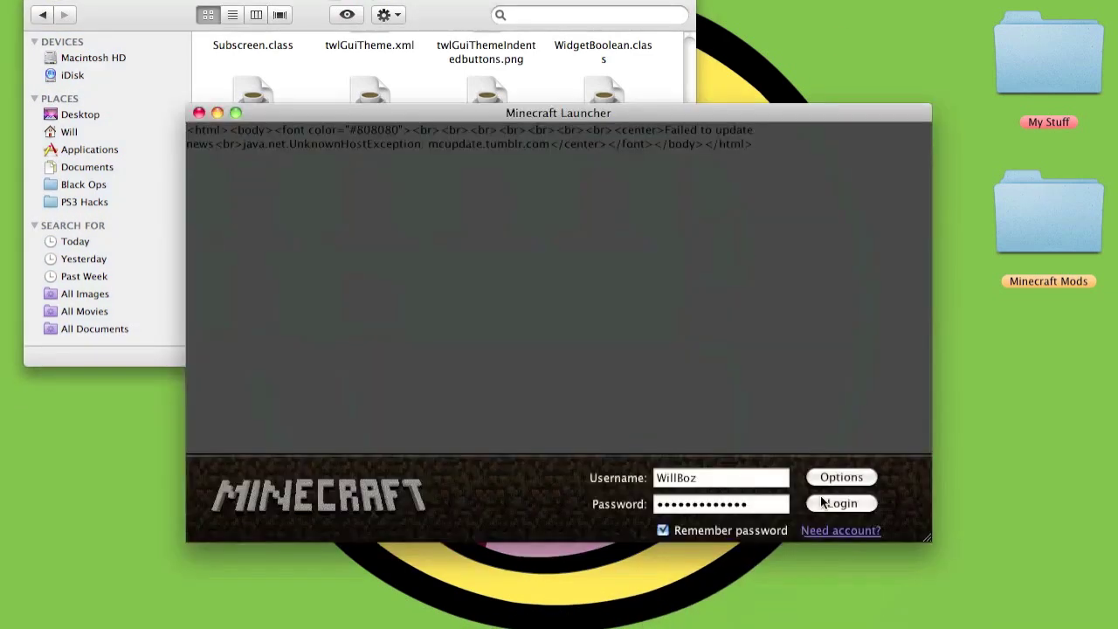
left_click(823, 503)
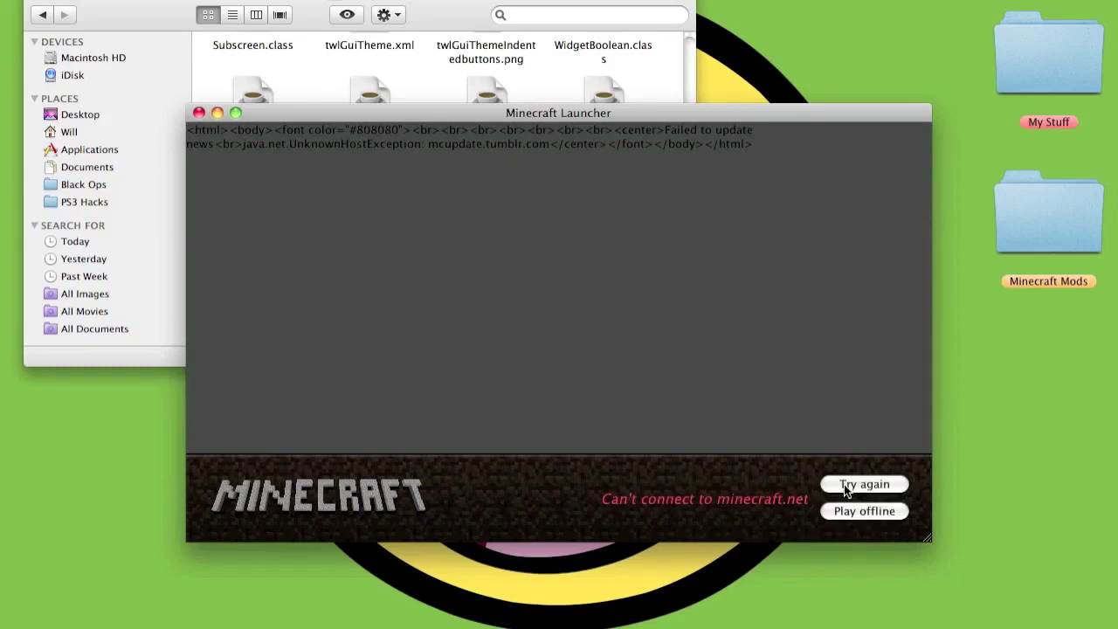
left_click(845, 513)
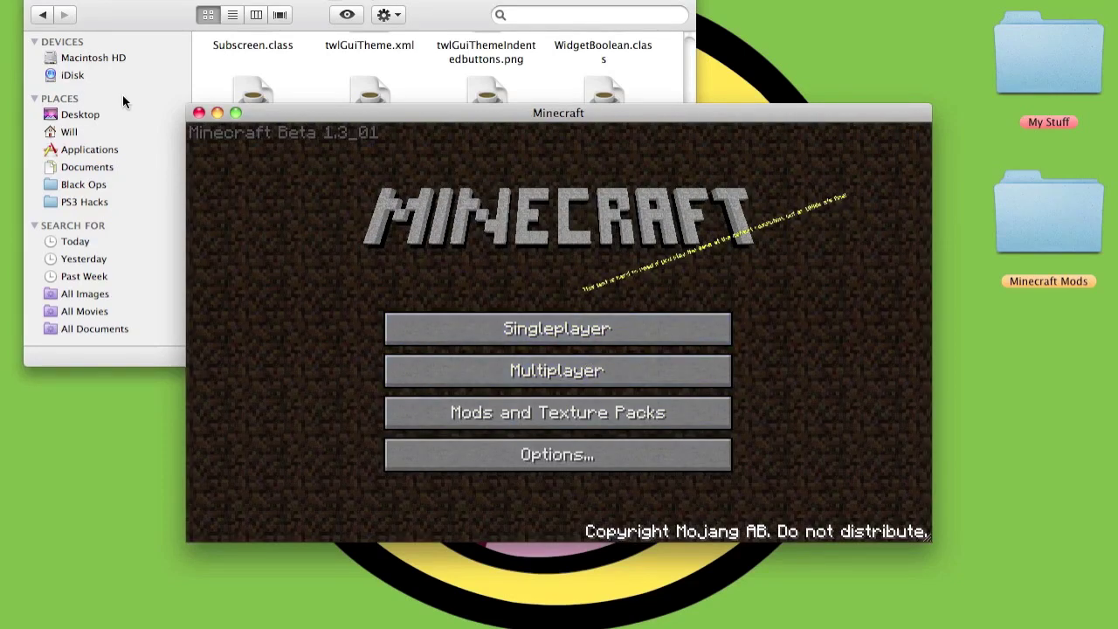
left_click(191, 110)
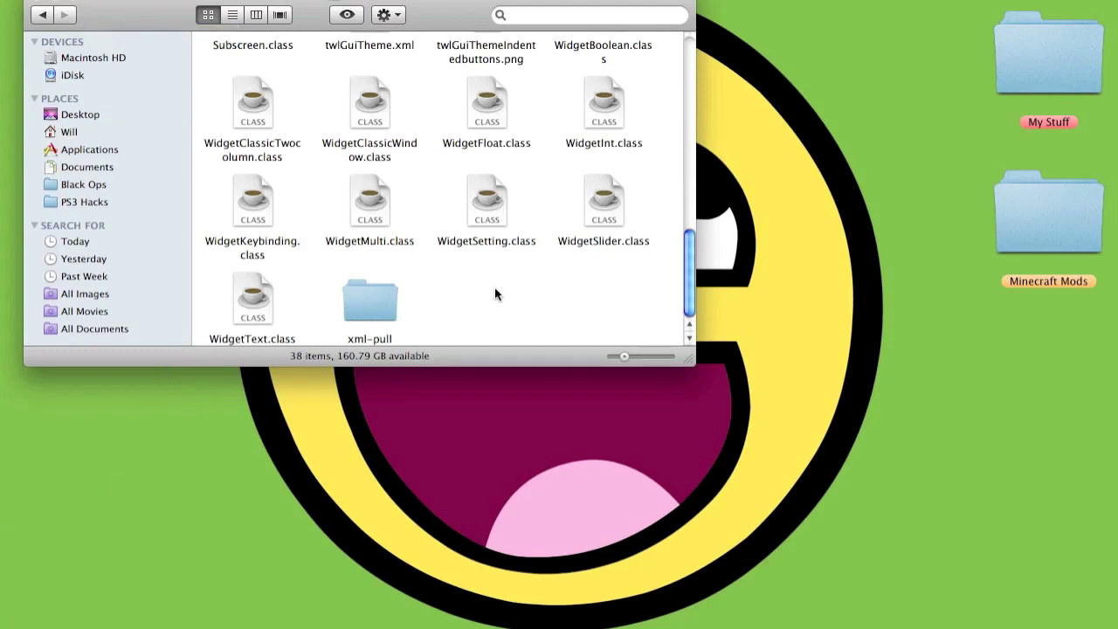
Open a new Finder window and go to the home folder's Library/Application Support/minecraft/bin folder
key("super+n")
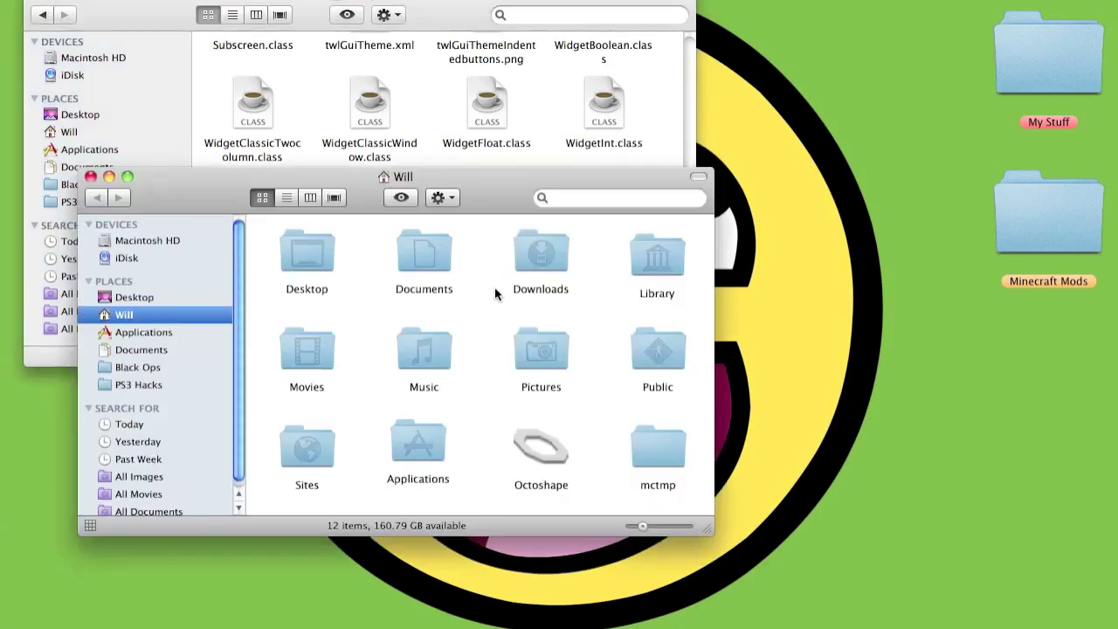
double_click(666, 253)
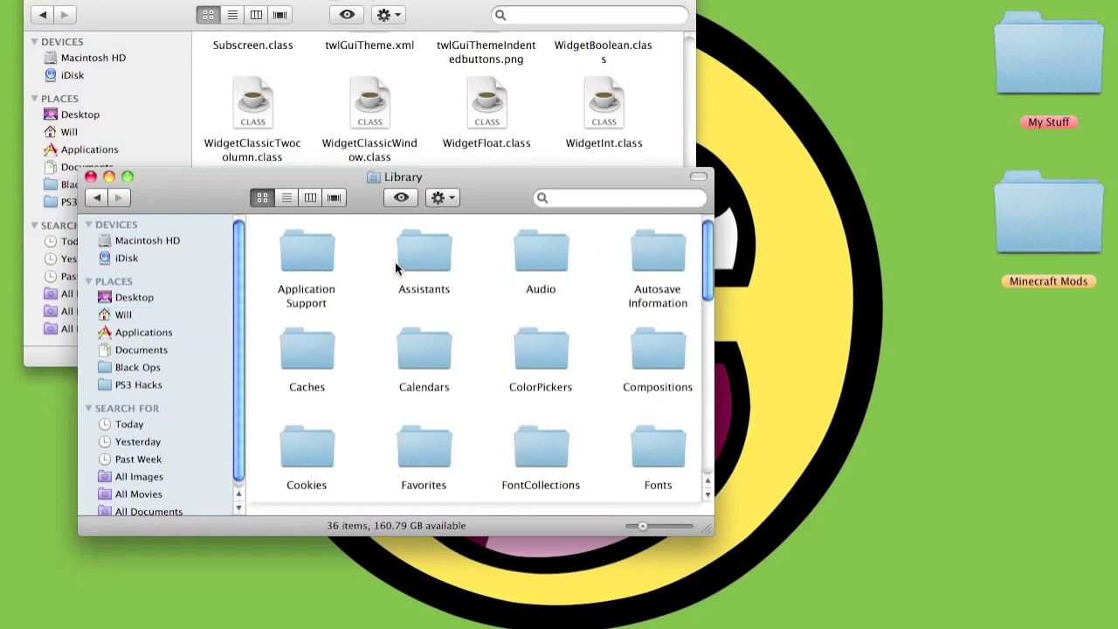
double_click(325, 237)
double_click(322, 277)
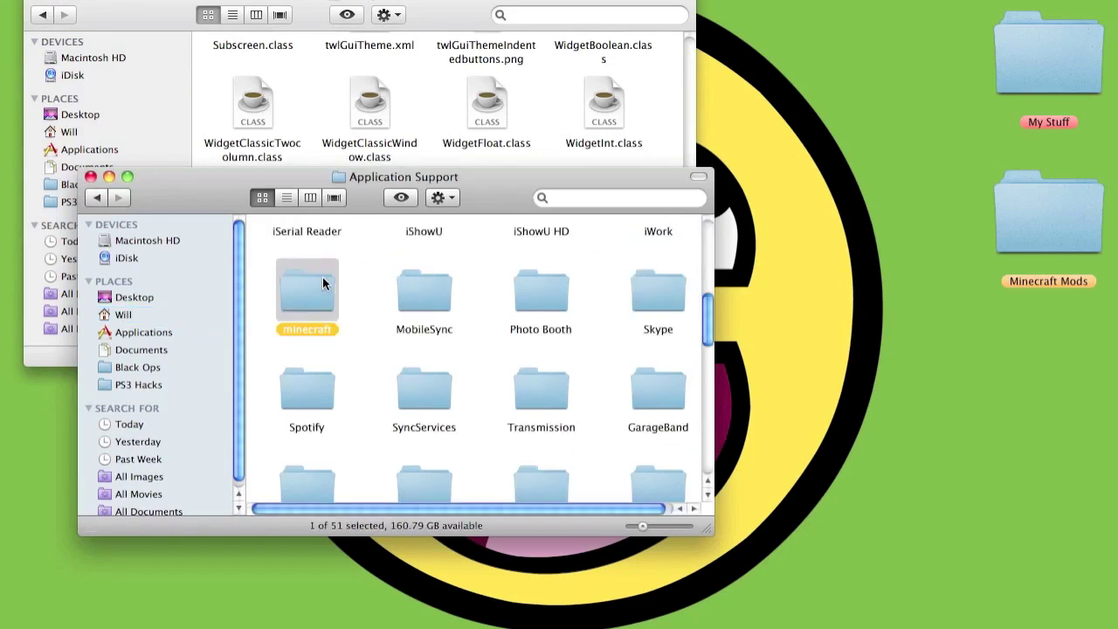
double_click(281, 245)
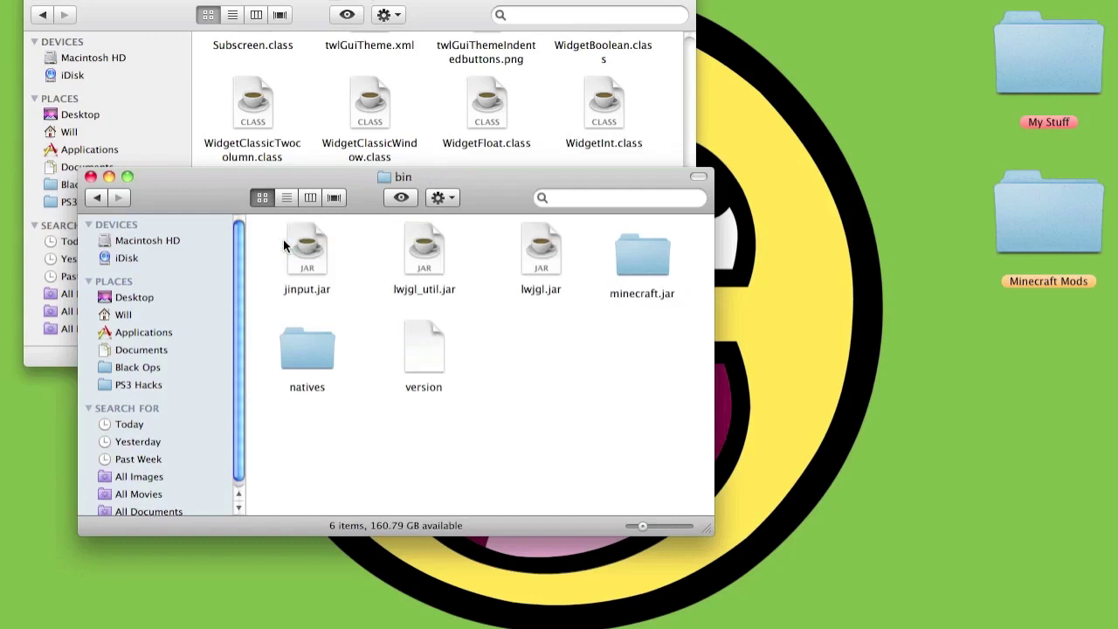
Open the minecraft.jar folder in bin, and show the Mo'Creatures mod's minecraft folder in an enlarged second window
double_click(651, 254)
left_click_drag(142, 199, 250, 239)
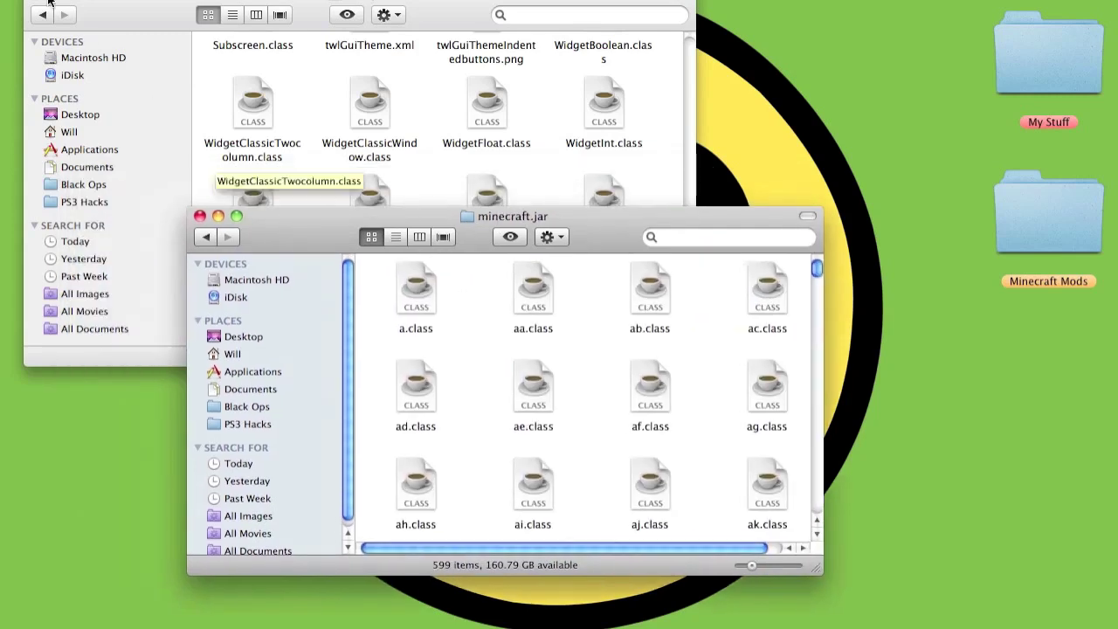
left_click(137, 19)
left_click(41, 15)
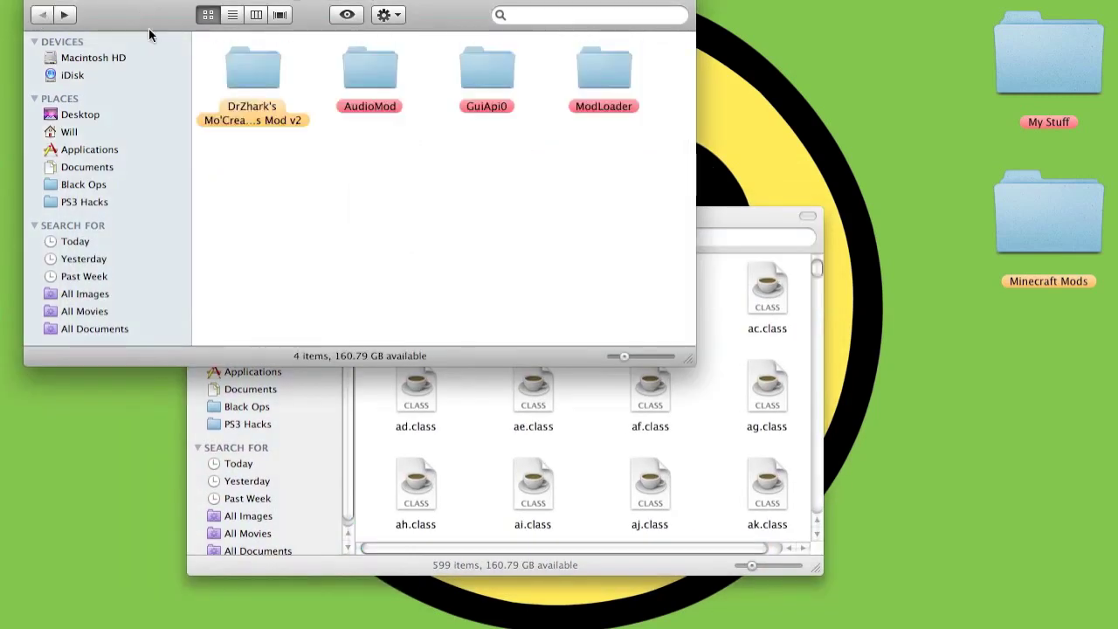
double_click(248, 59)
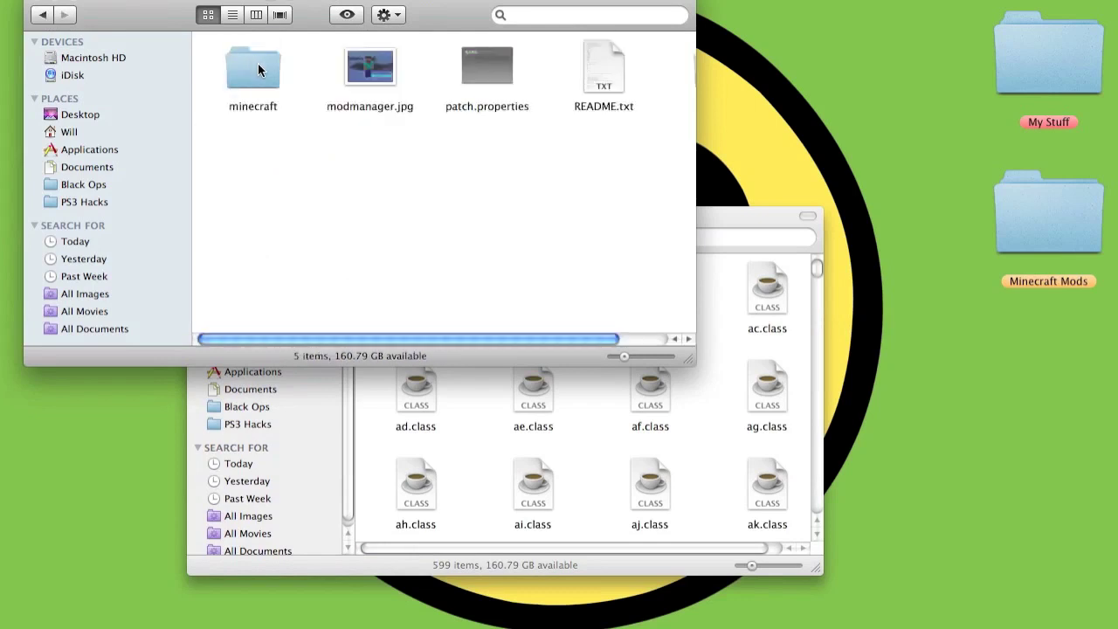
double_click(258, 70)
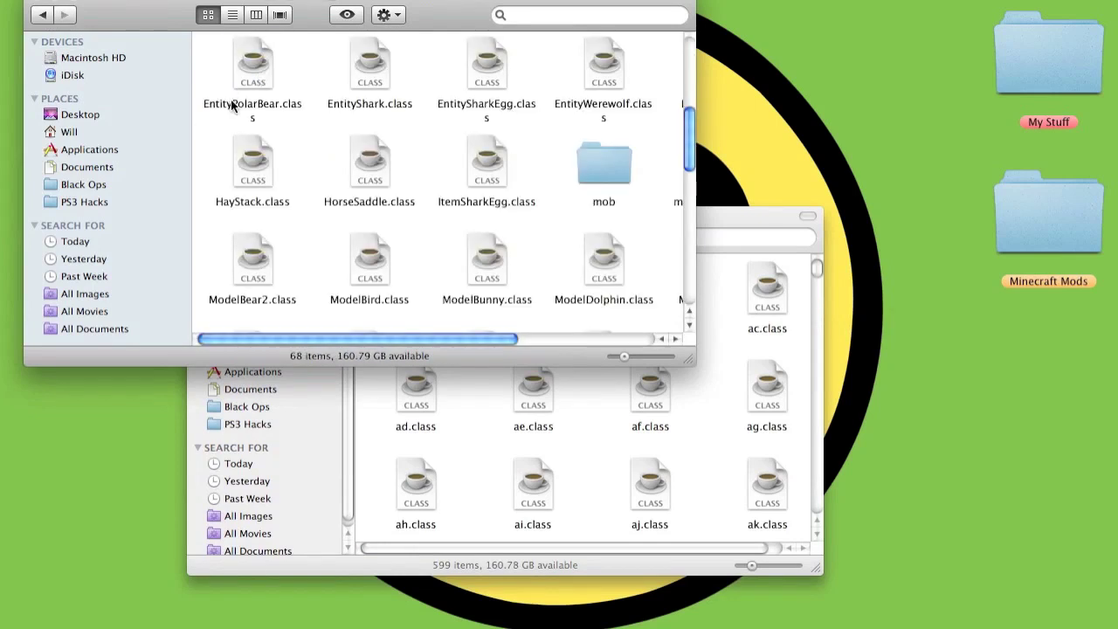
left_click_drag(688, 356, 921, 435)
scroll(201, 59, "up", 5)
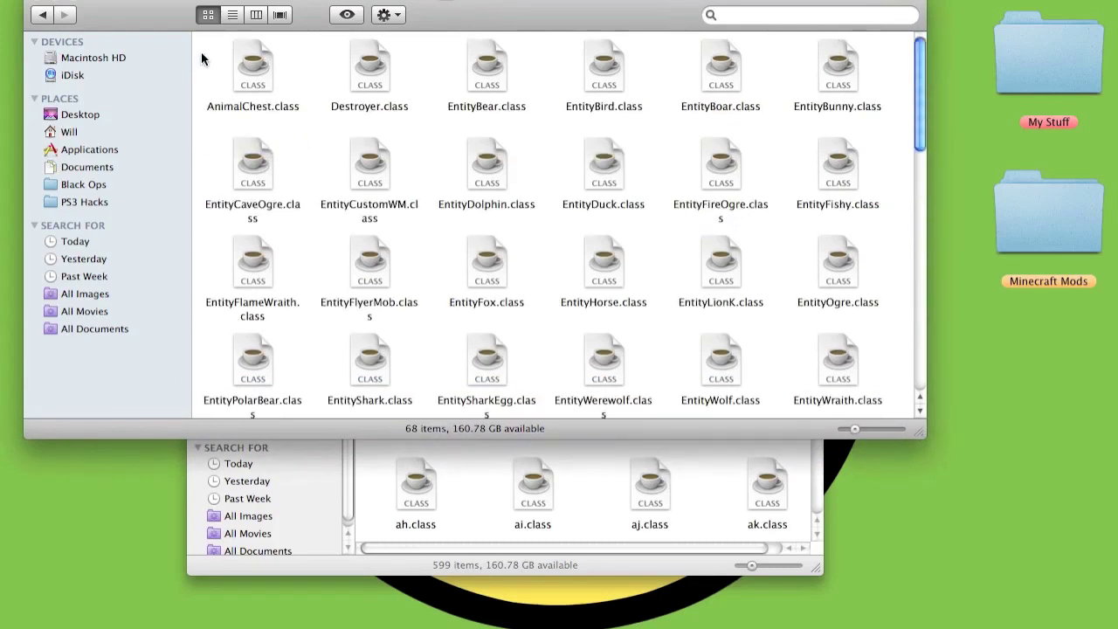
Copy the mod's class files from AnimalChest.class through ItemSharkEgg.class into the minecraft.jar folder
left_click_drag(201, 58, 877, 105)
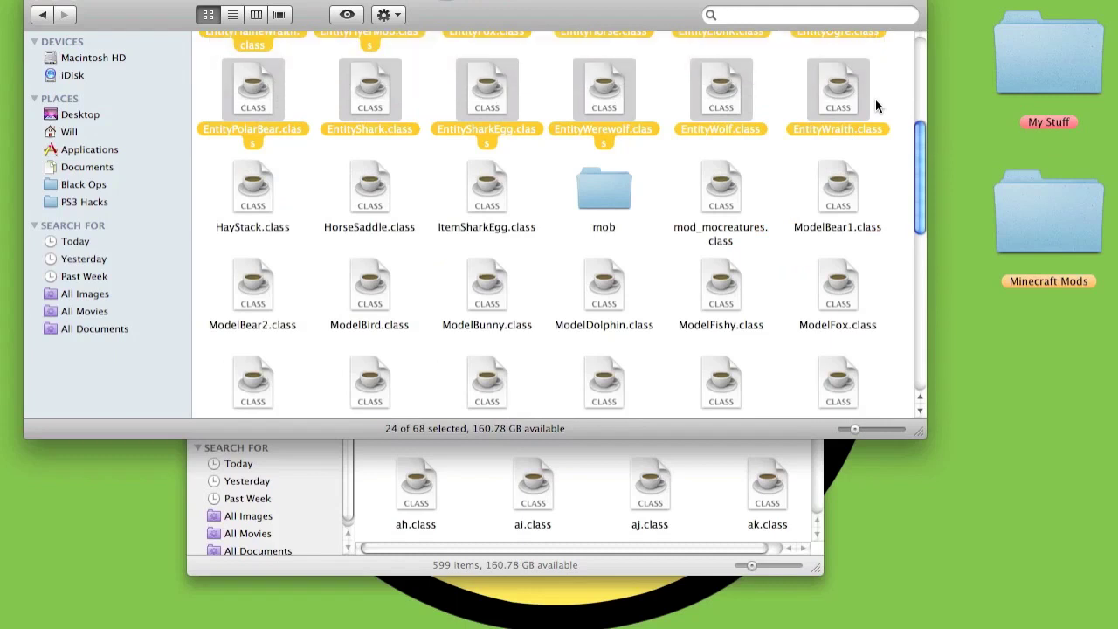
left_click(711, 510)
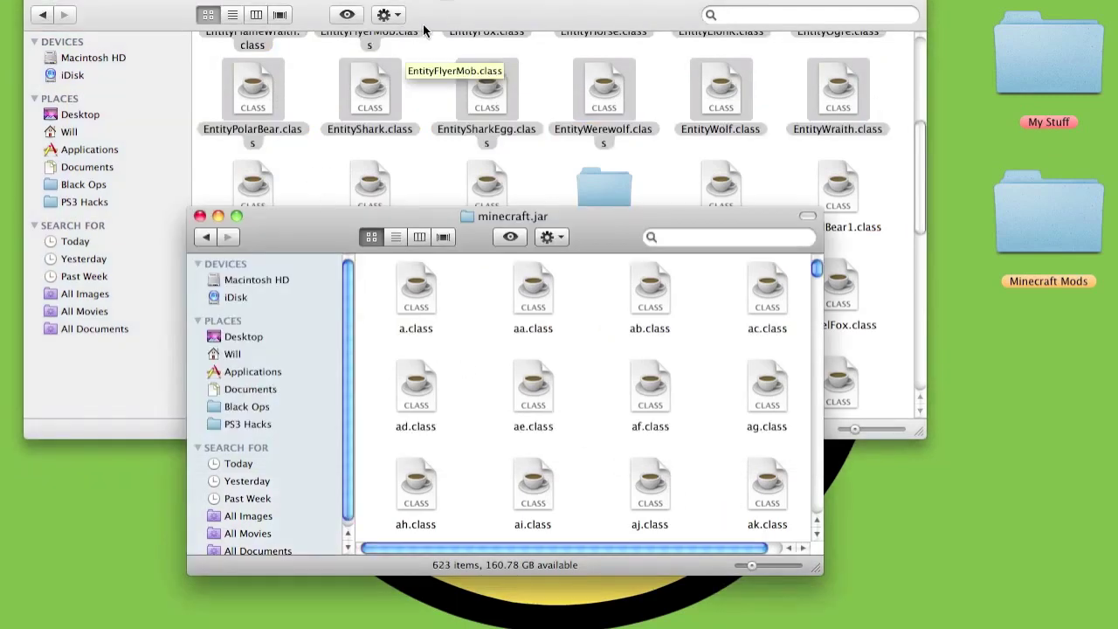
left_click(430, 36)
left_click_drag(213, 174, 503, 176)
left_click(705, 518)
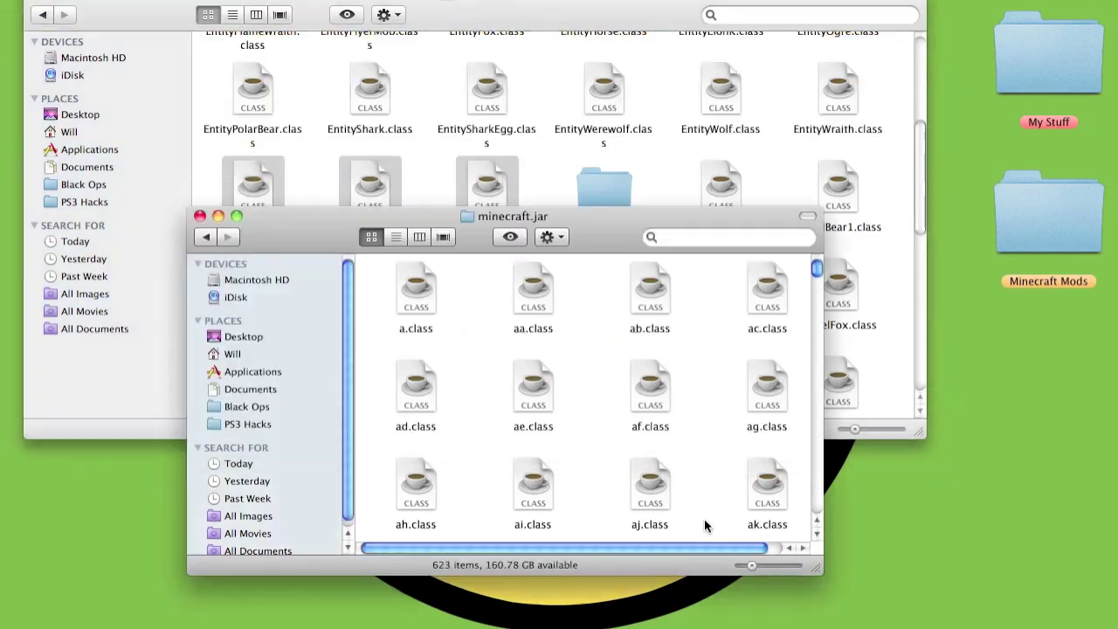
Copy mod_mocreatures.class and ModelBear1.class into the minecraft.jar folder, leaving out the mob folder
left_click(696, 191)
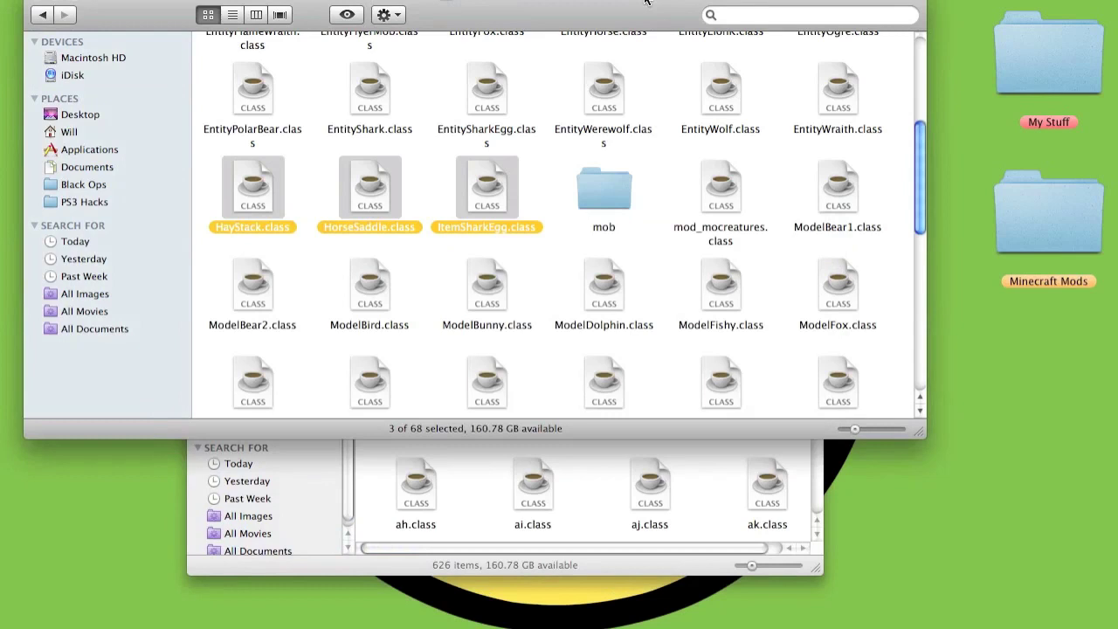
left_click_drag(696, 190, 840, 194)
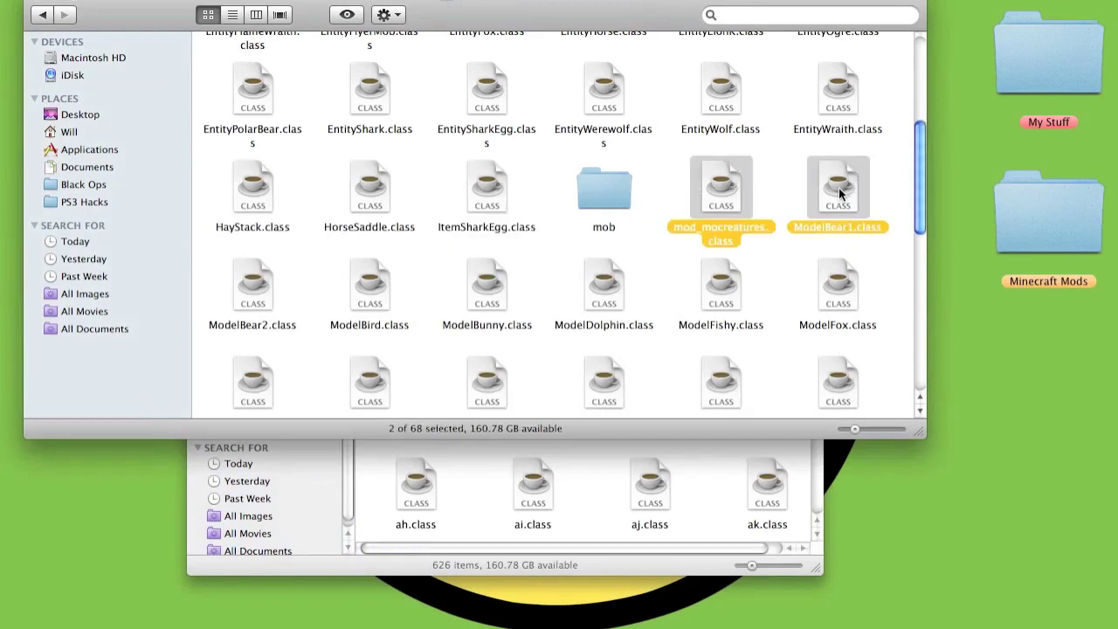
left_click(716, 539)
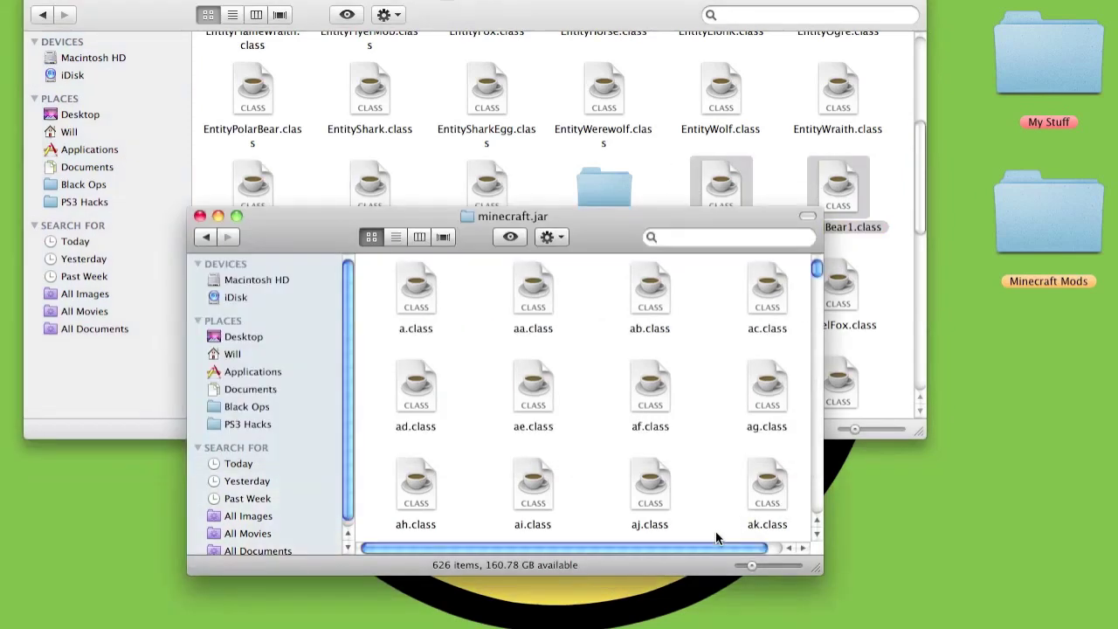
Copy the remaining class files from ModelBear2.class through SugarLump.class into the minecraft.jar folder, replacing the existing ss.class
left_click(486, 5)
scroll(279, 317, "down", 3)
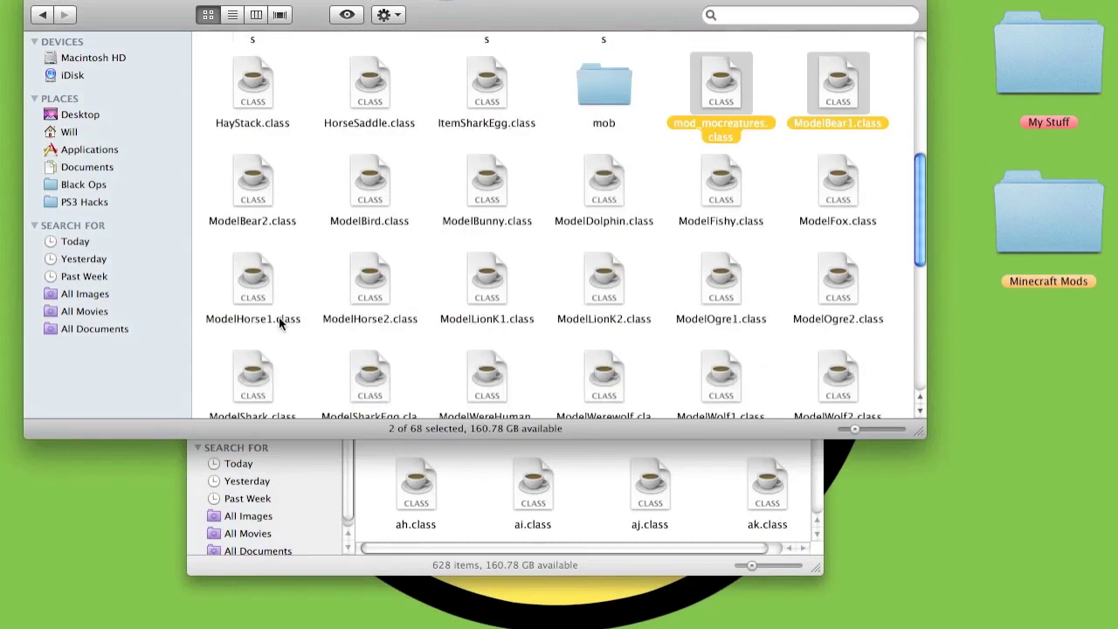
left_click(210, 185)
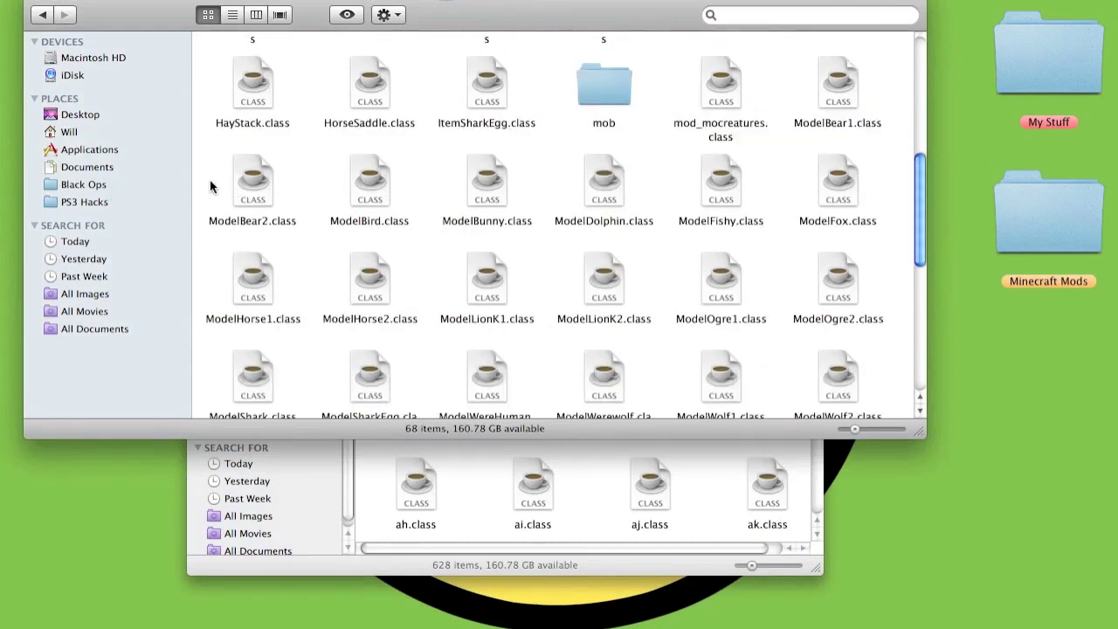
left_click_drag(210, 185, 881, 379)
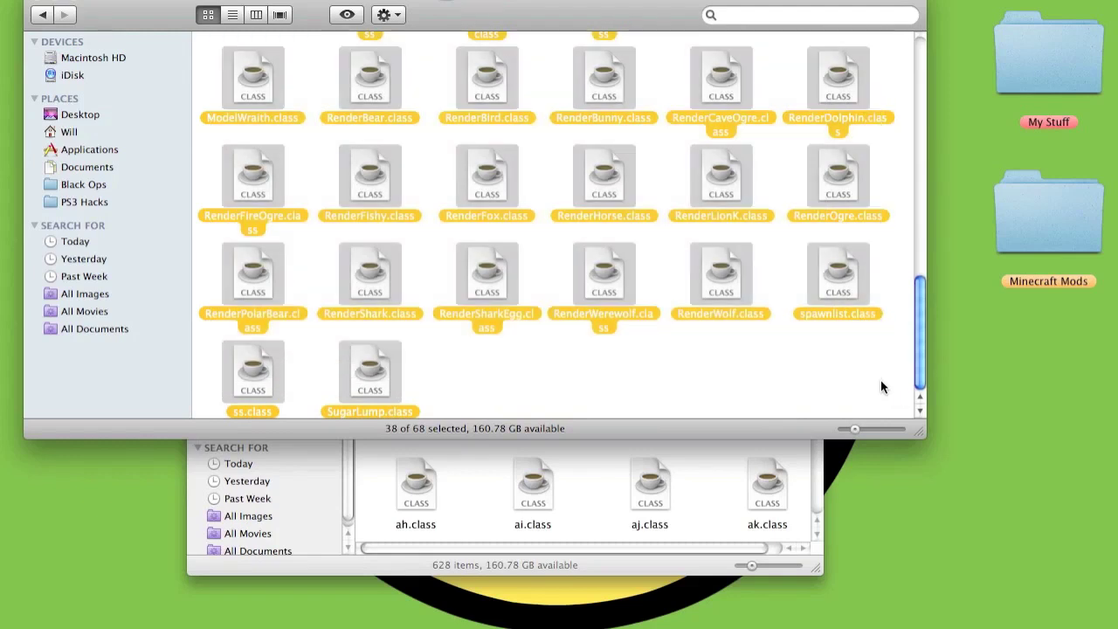
scroll(881, 379, "up", 8)
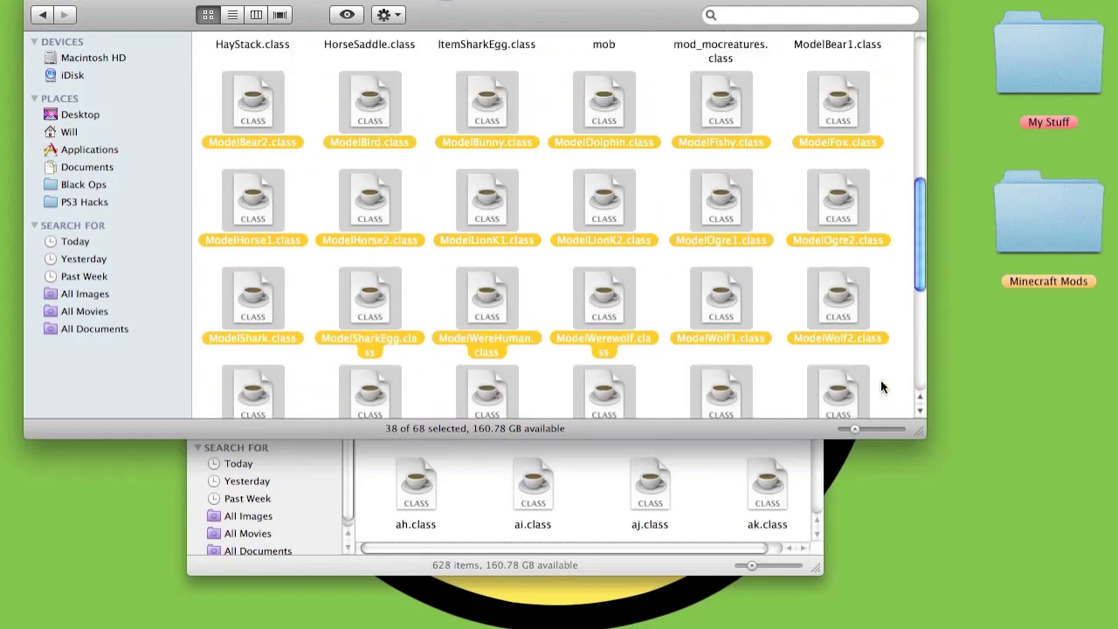
left_click(714, 533)
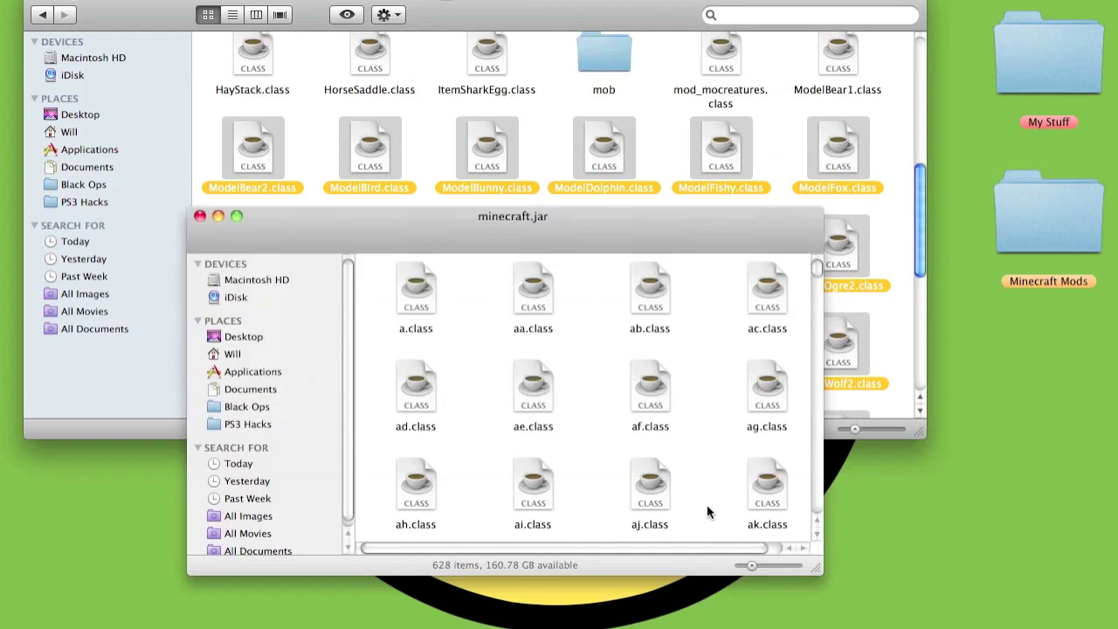
key("super+v")
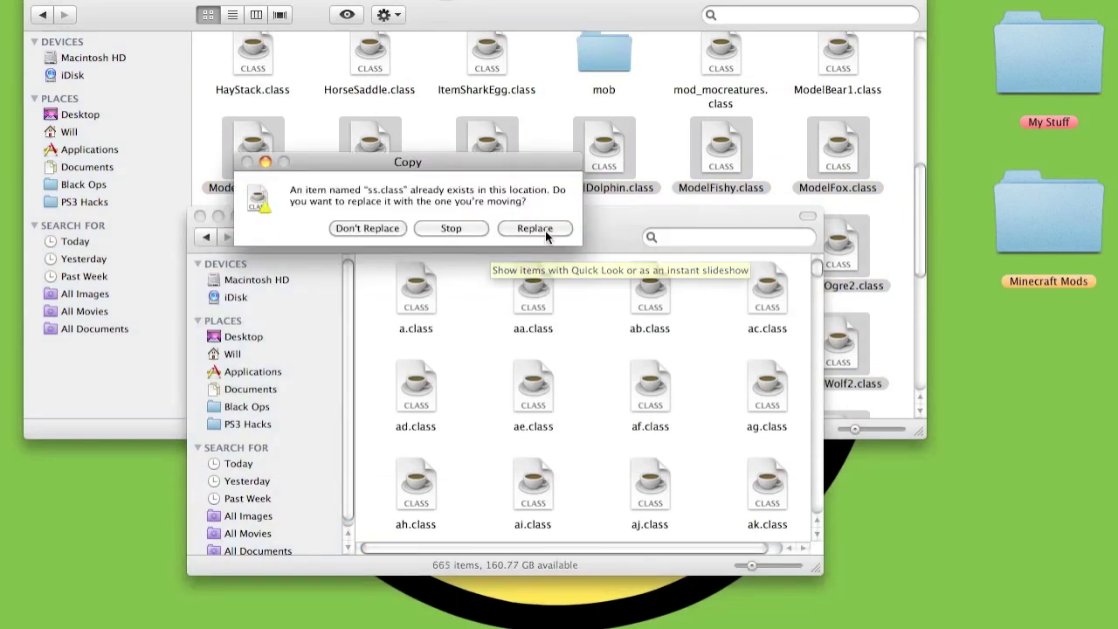
left_click(543, 230)
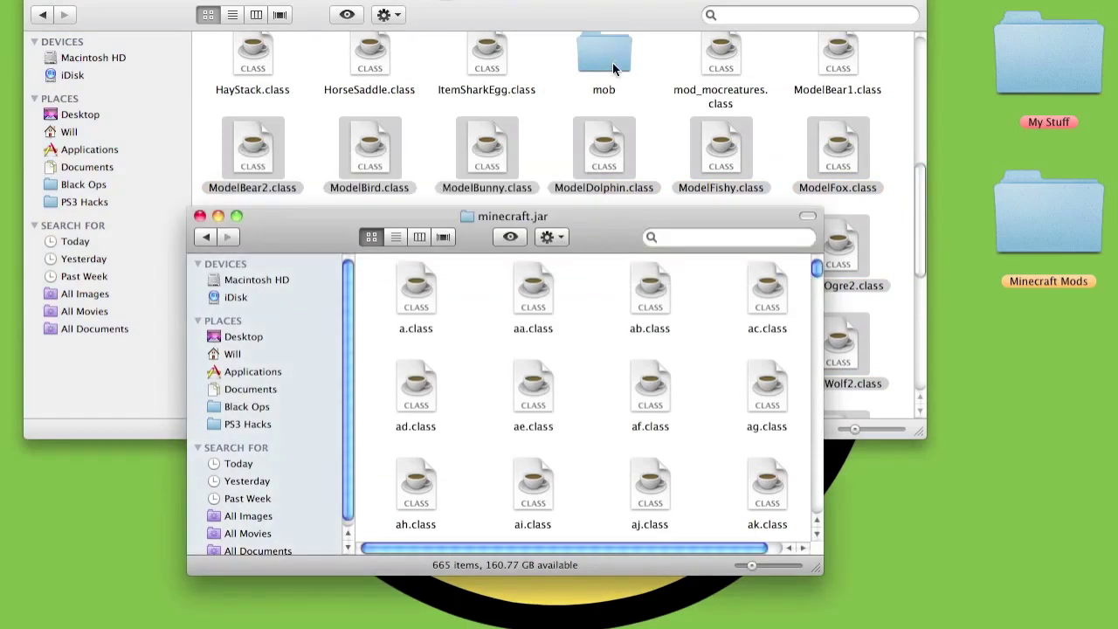
Open the mod's mob folder and copy all of its PNG images from bear.png through wraith.png
double_click(596, 58)
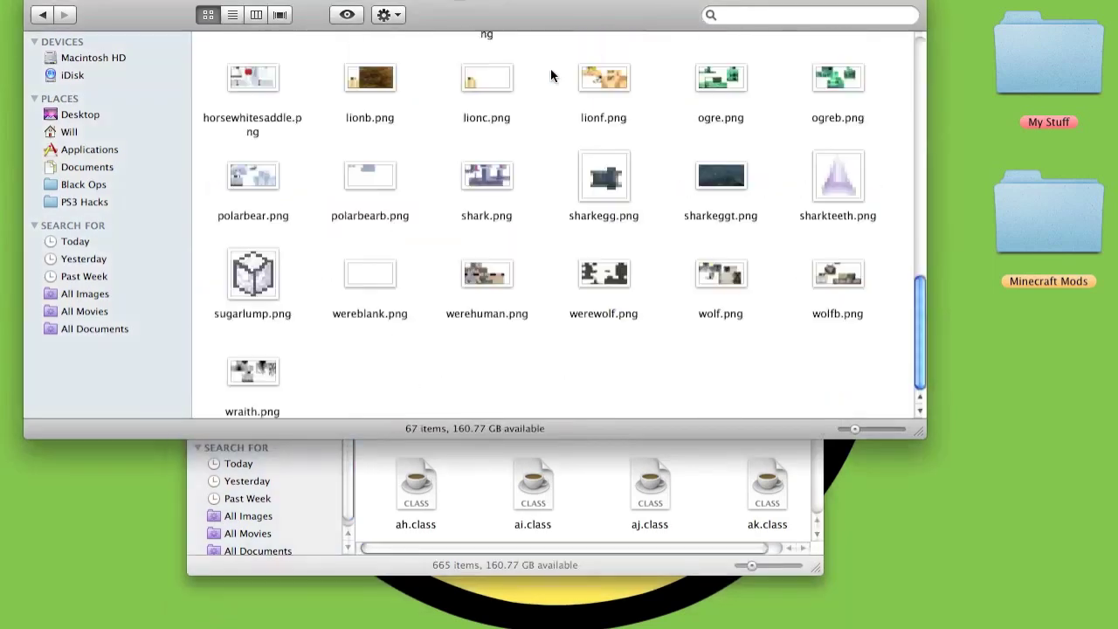
scroll(210, 119, "up", 15)
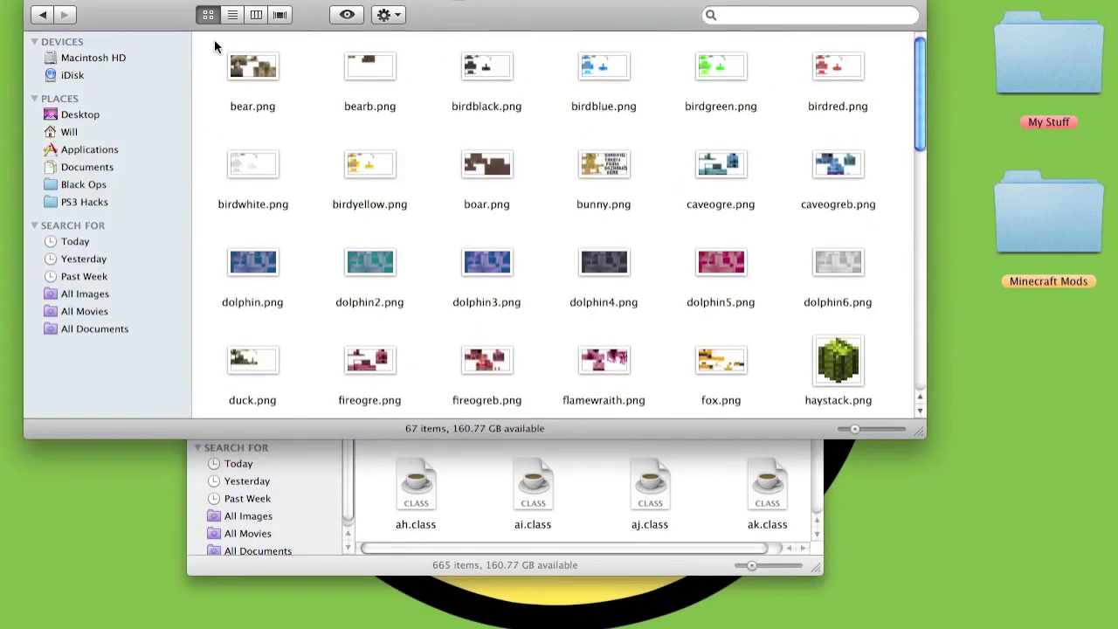
left_click_drag(214, 46, 887, 402)
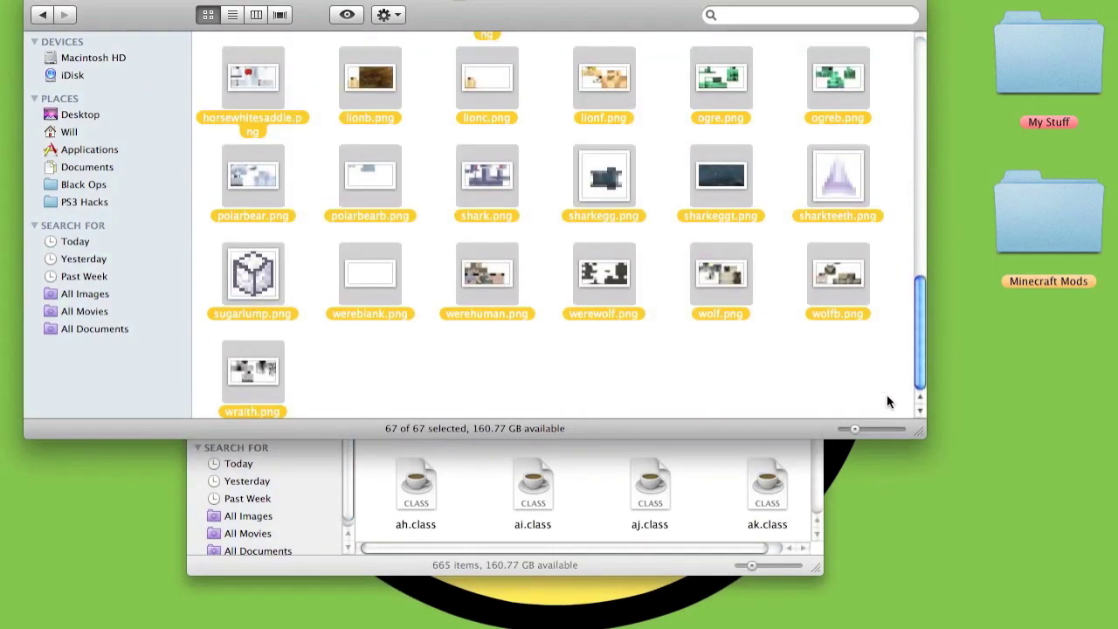
Search the minecraft.jar folder for "mob" and paste the copied mod images into the mob folder found there
left_click(705, 561)
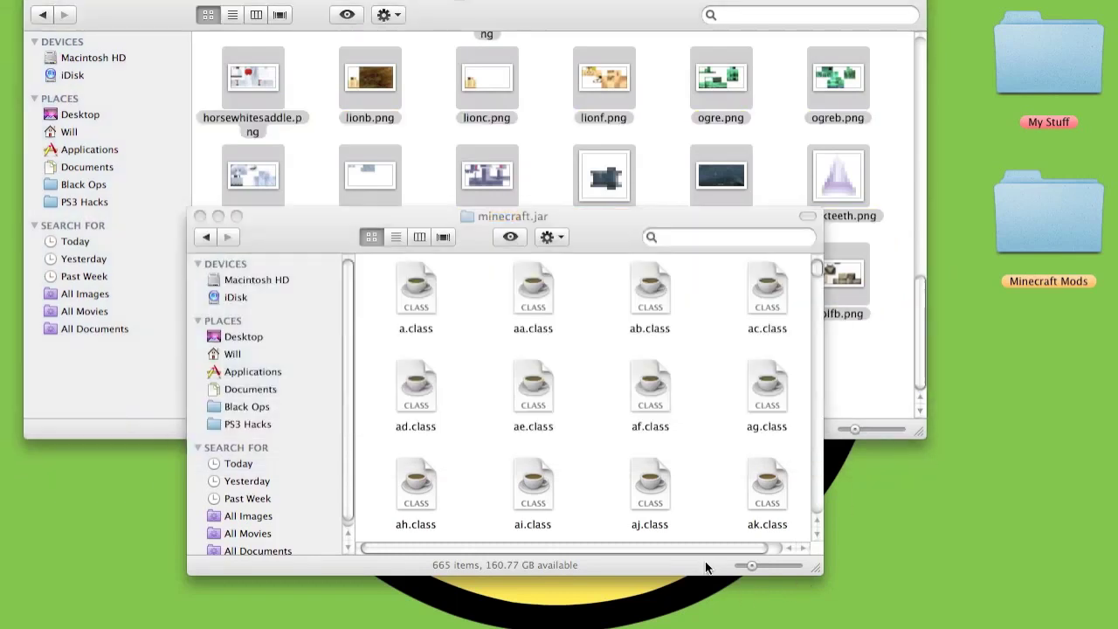
left_click(734, 240)
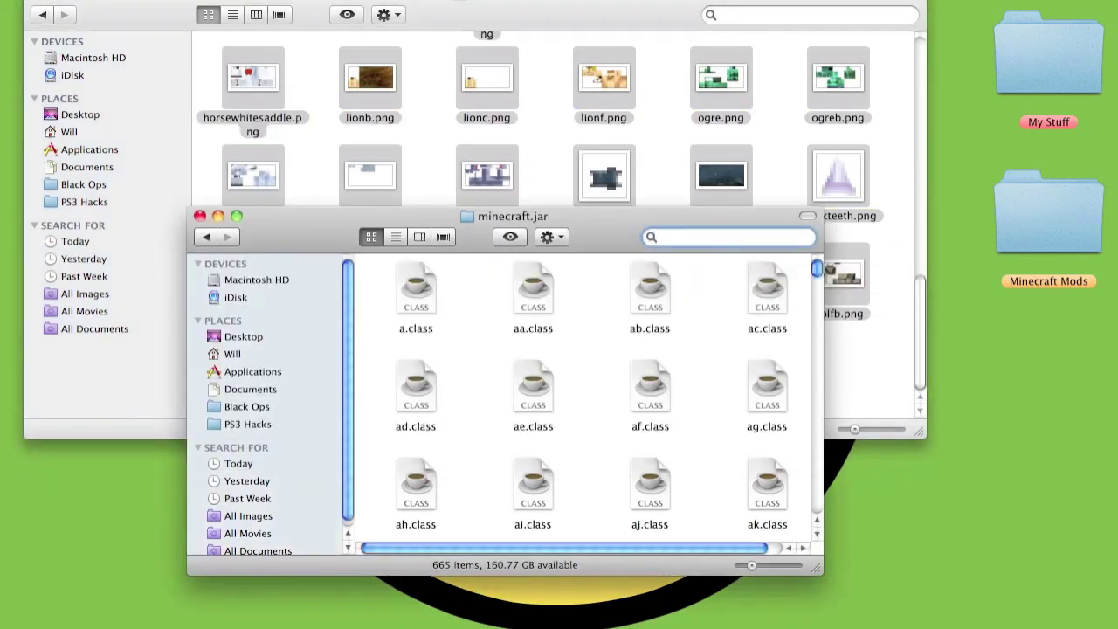
type("mob")
left_click(504, 264)
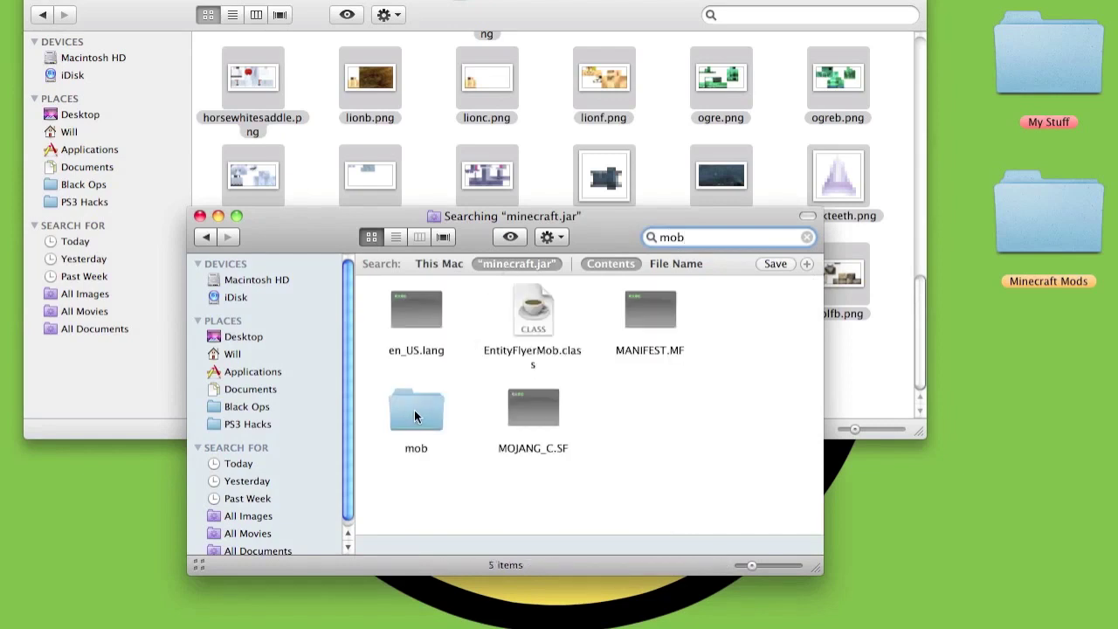
left_click(420, 404)
double_click(422, 402)
scroll(437, 359, "down", 2)
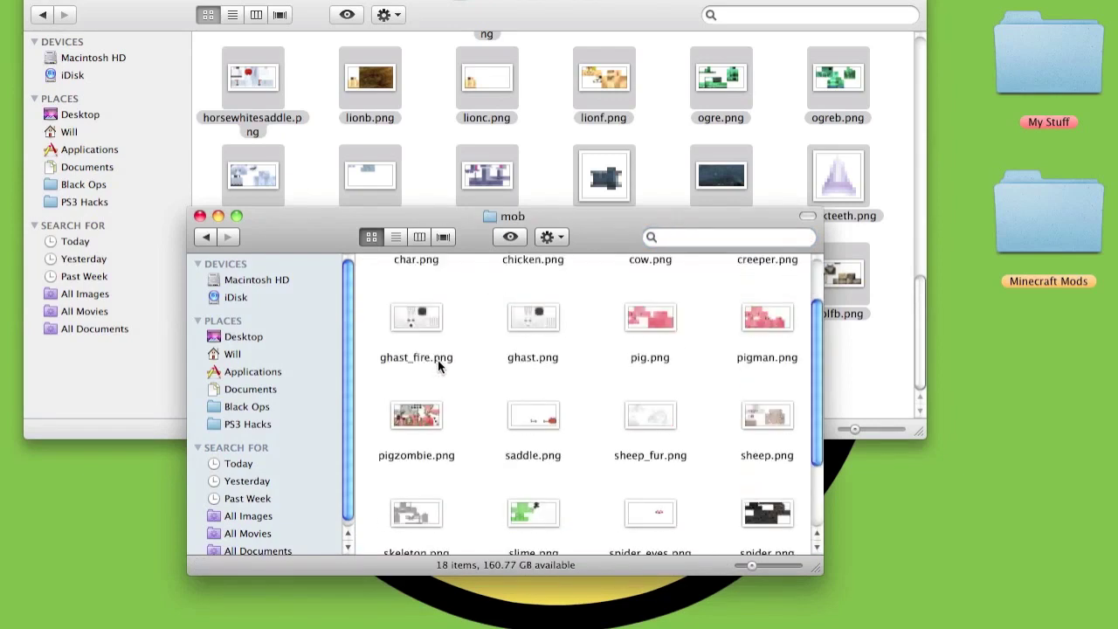
scroll(437, 359, "up", 2)
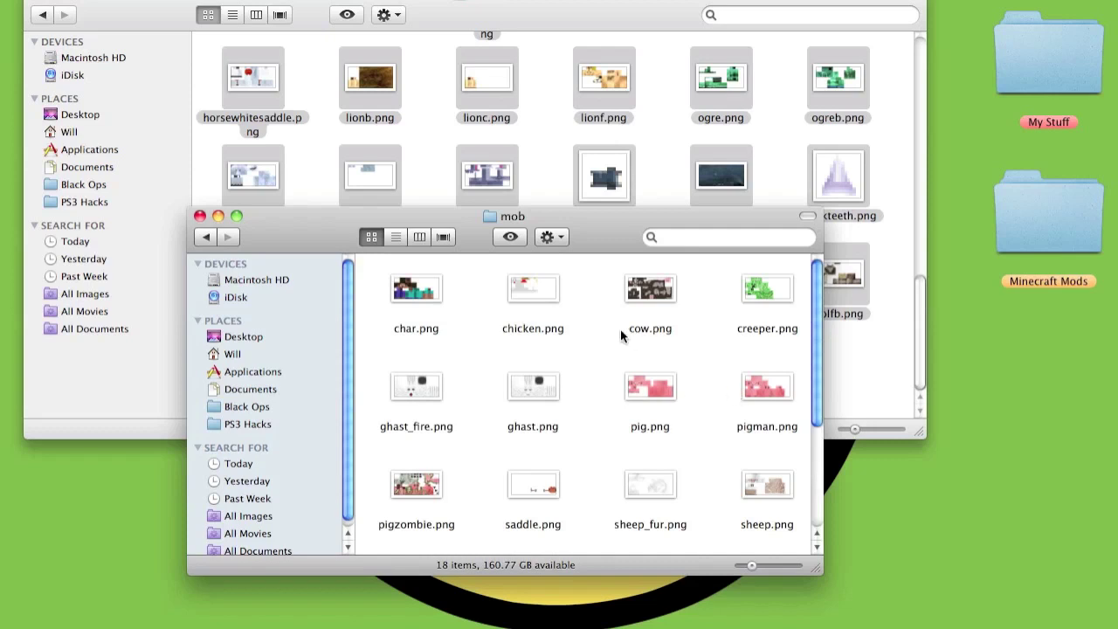
Return to the minecraft.jar folder, search it for "META", move the META-INF folder to the Trash, and leave the search
left_click(206, 237)
left_click(203, 238)
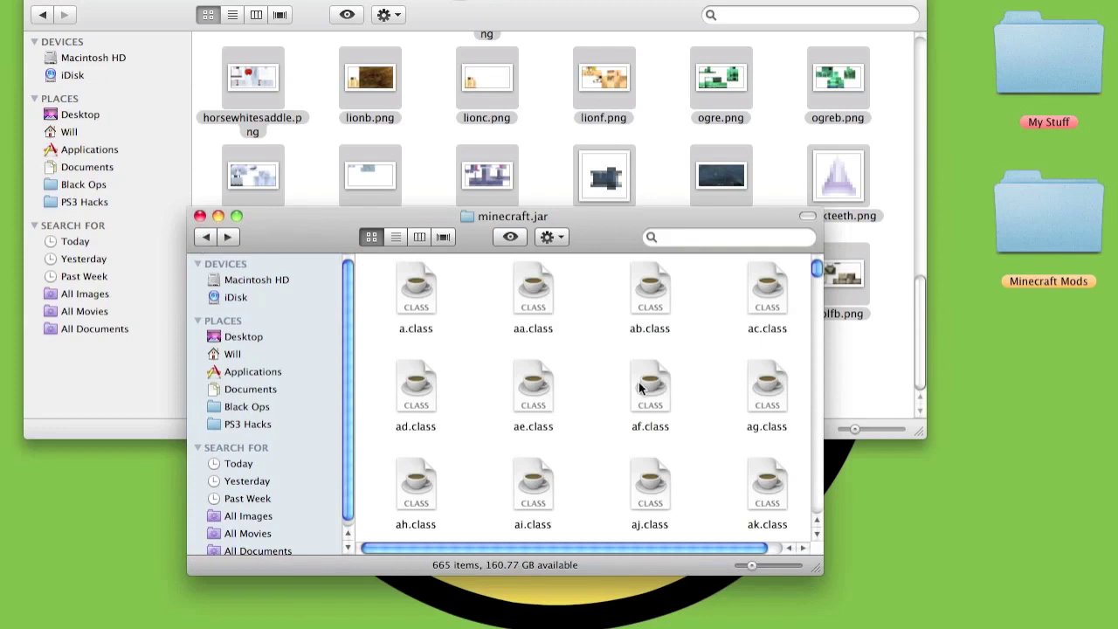
scroll(639, 388, "down", 5)
left_click(718, 240)
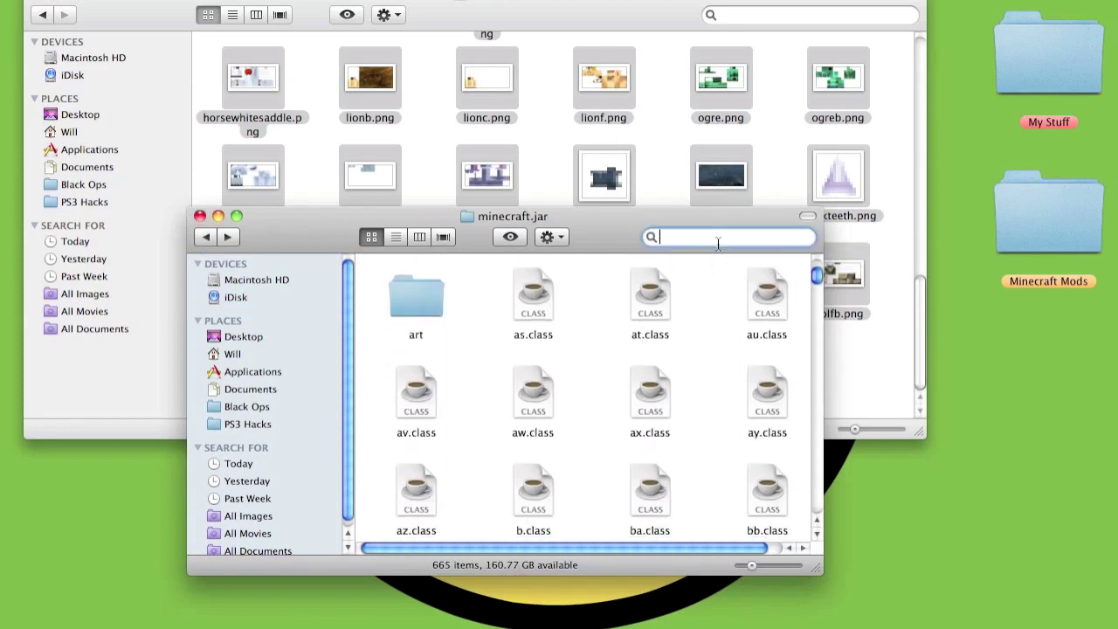
type("META")
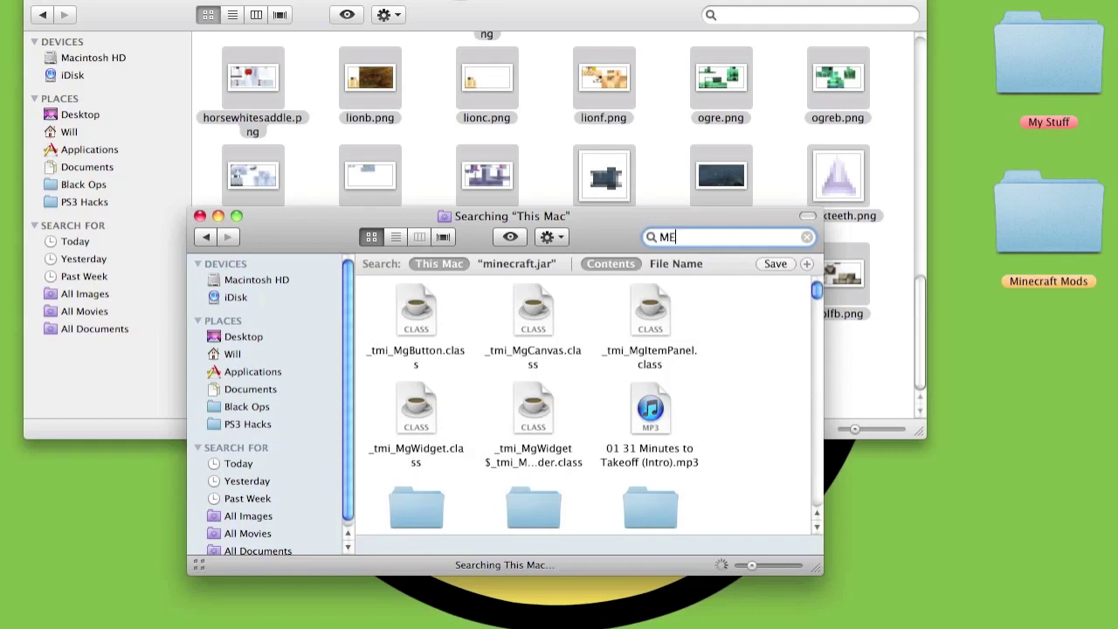
left_click(520, 263)
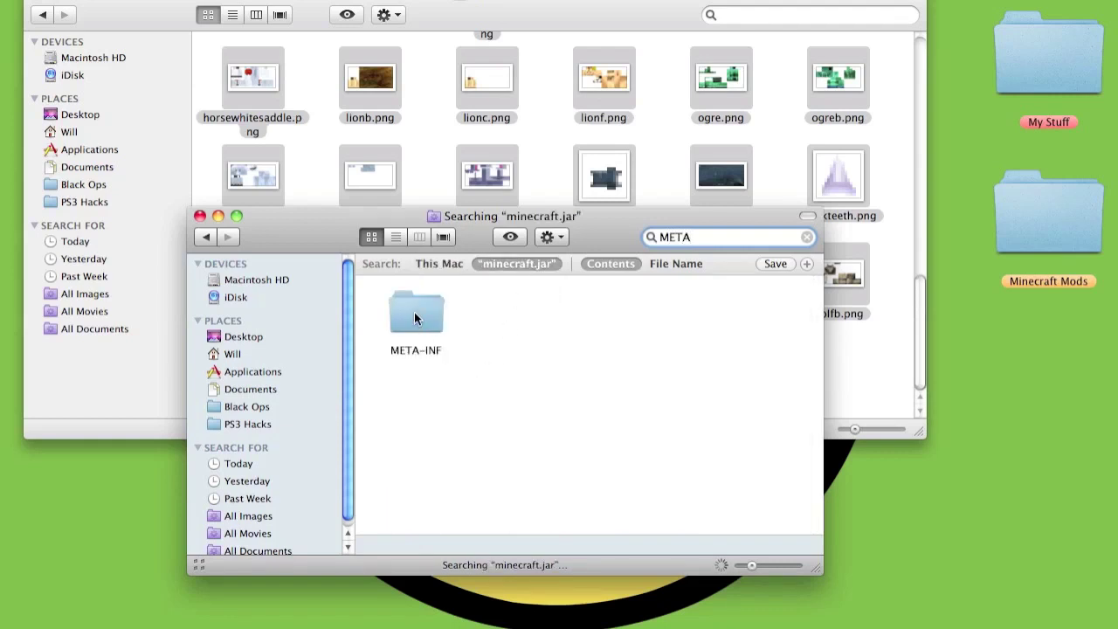
right_click(414, 312)
left_click(492, 366)
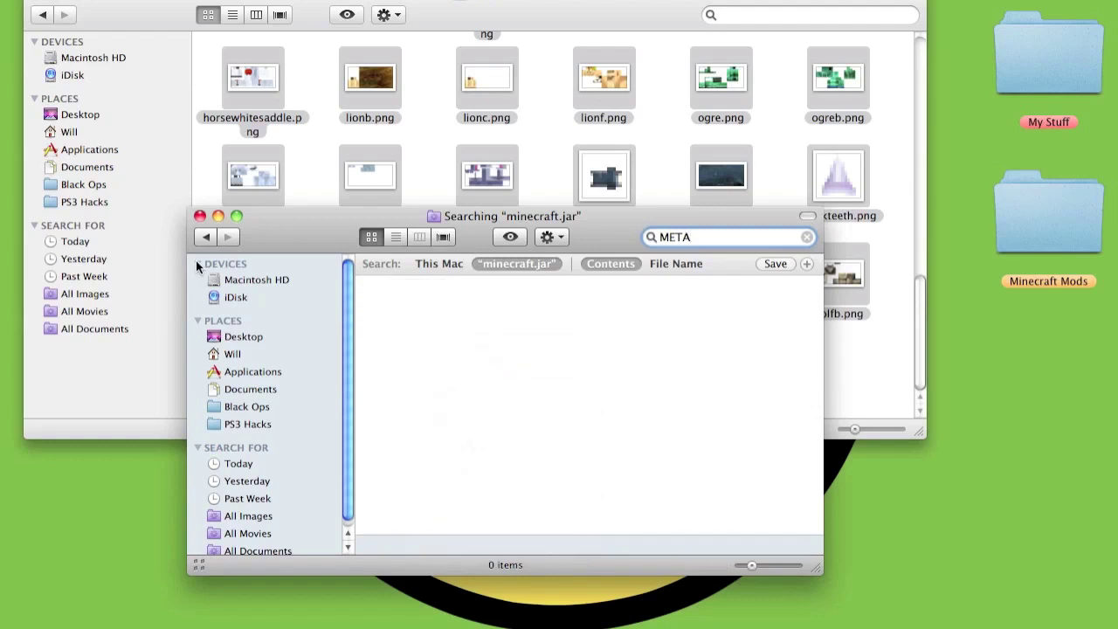
left_click(206, 237)
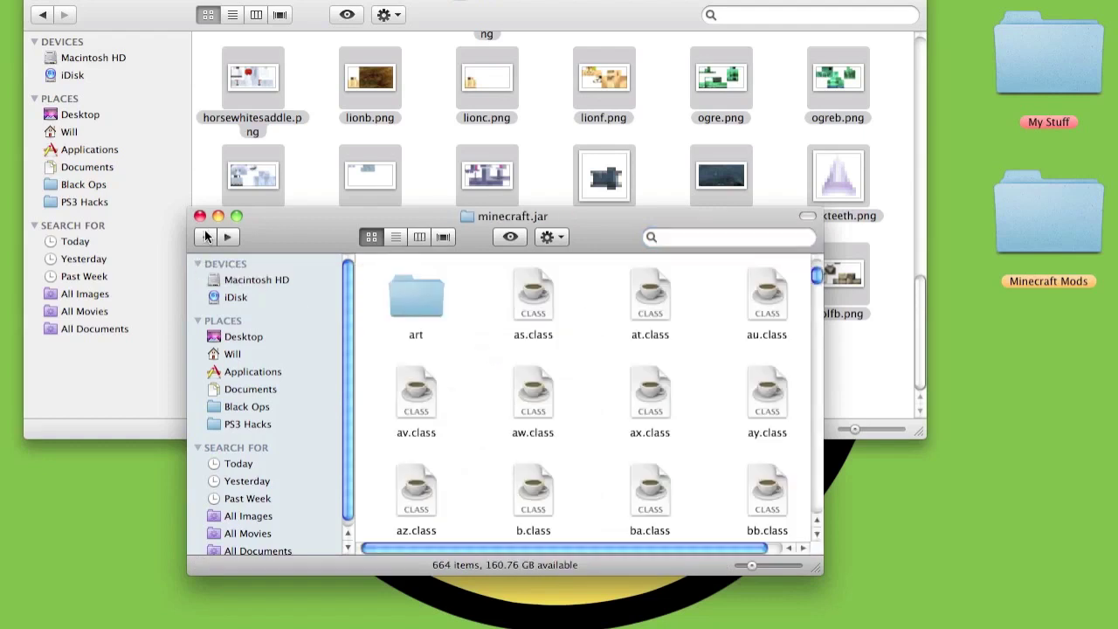
Go back up to the minecraft folder and open the sound folder inside its resources/mod folder
left_click(207, 237)
left_click(207, 237)
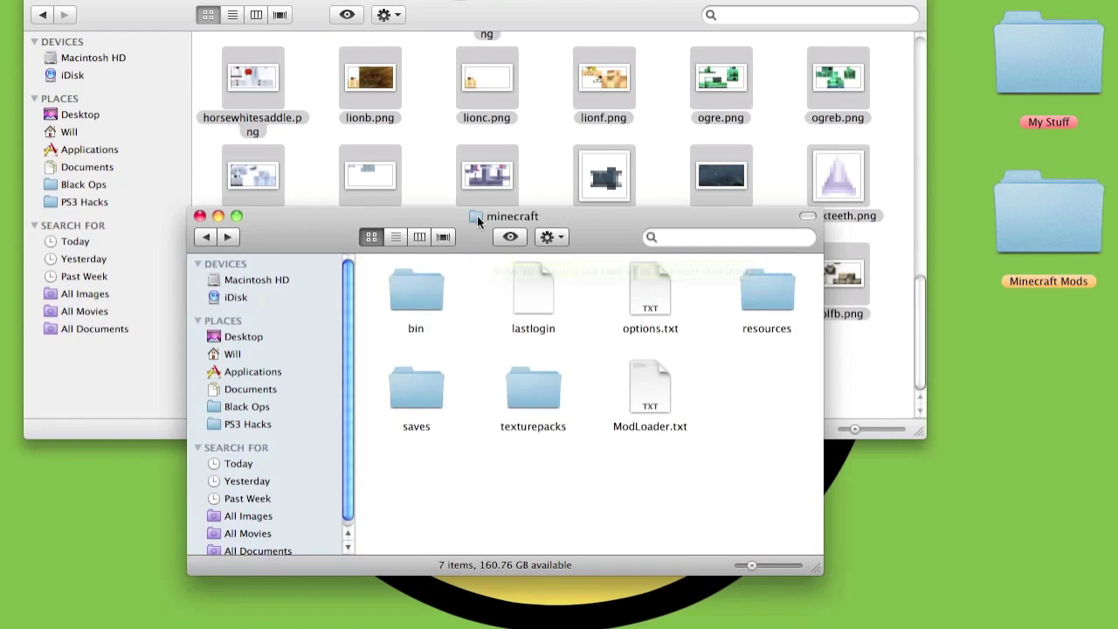
double_click(768, 295)
double_click(419, 300)
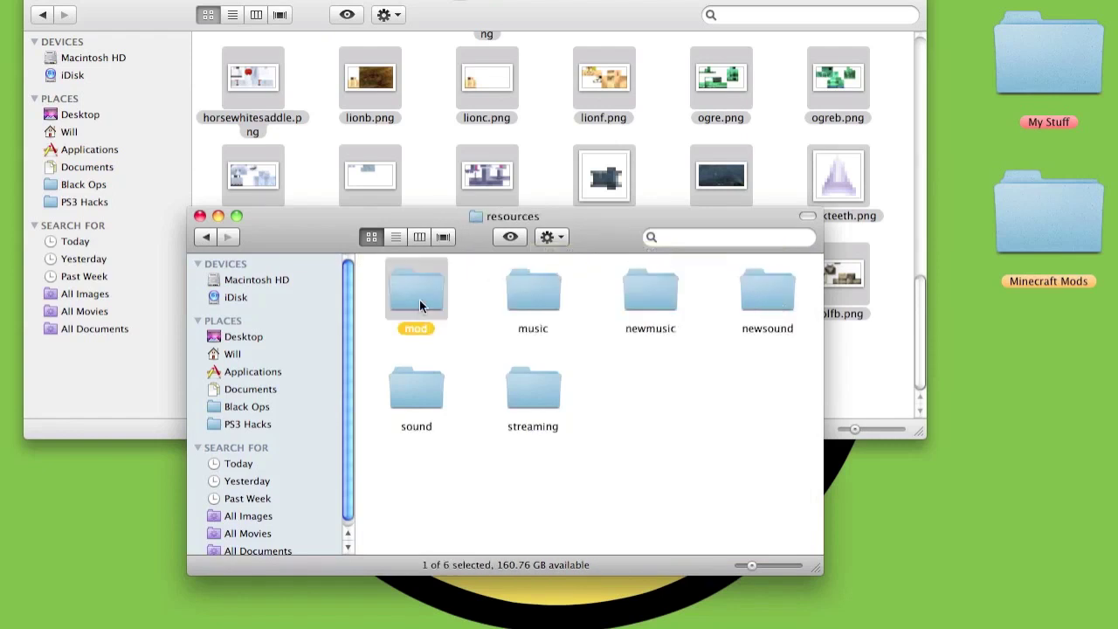
double_click(515, 286)
Copy all OGG files from the mod pack's resources/mod/sound folder into the sound folder in minecraft's resources/mod folder
left_click(542, 26)
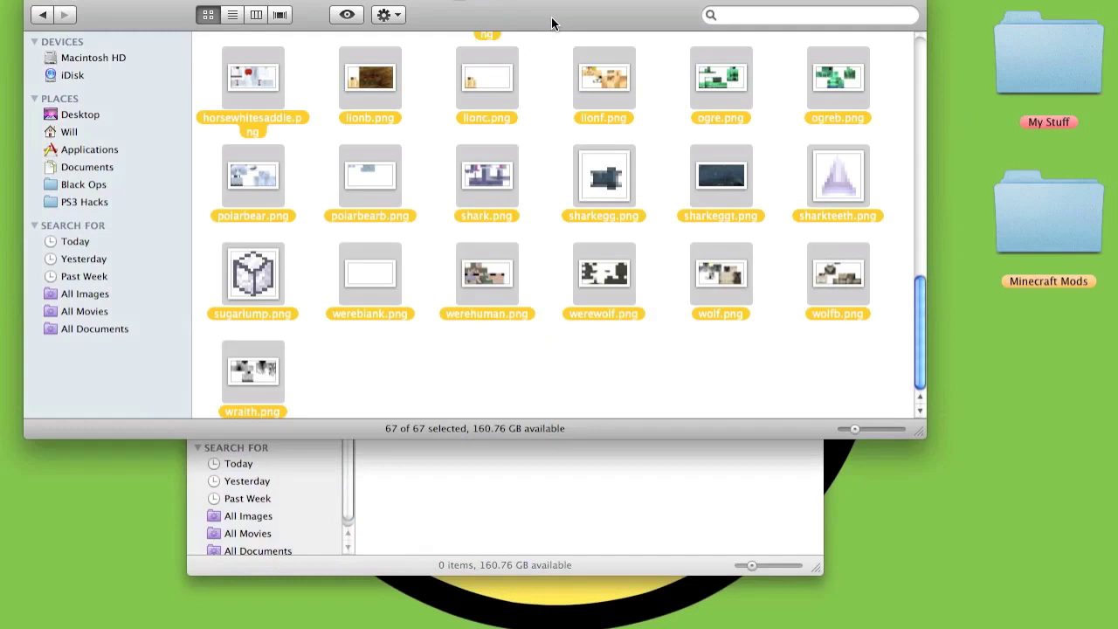
left_click(42, 15)
left_click(42, 14)
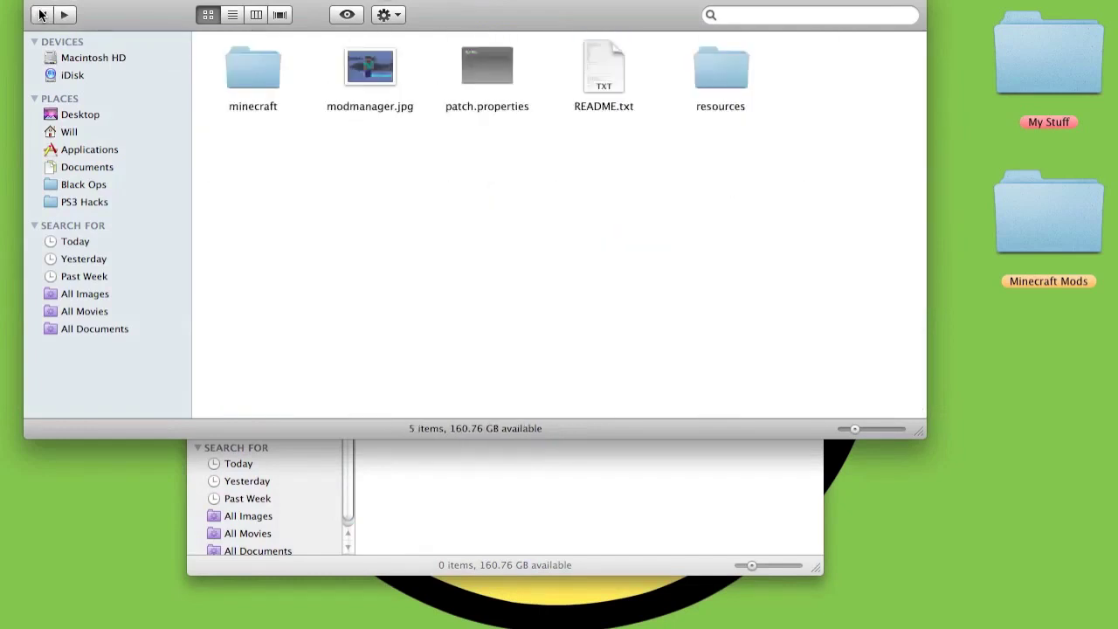
double_click(724, 70)
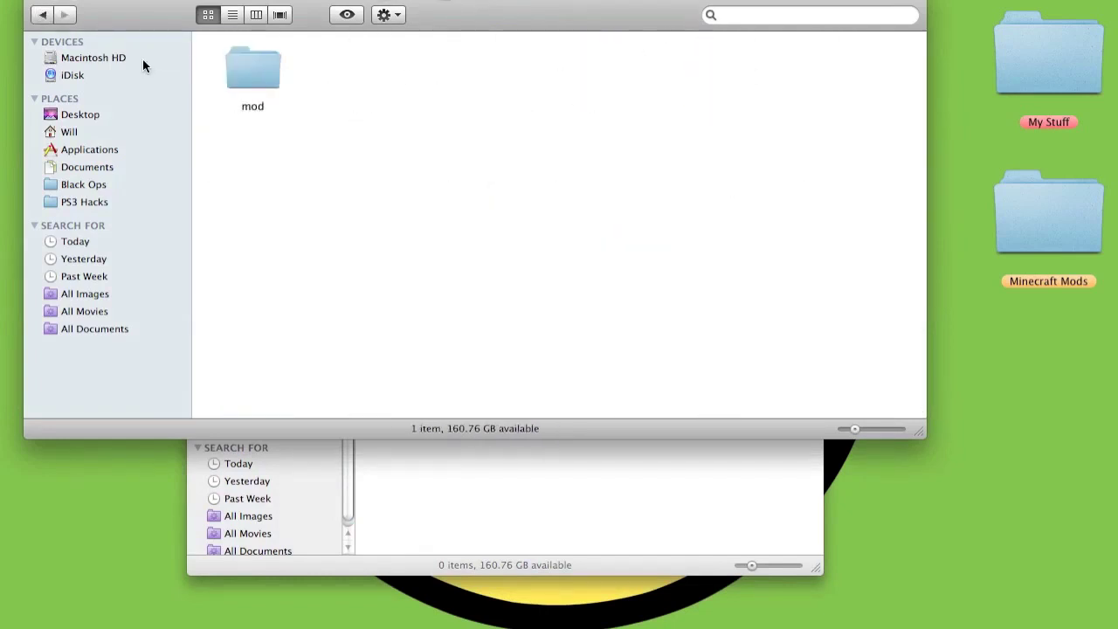
double_click(266, 72)
double_click(265, 77)
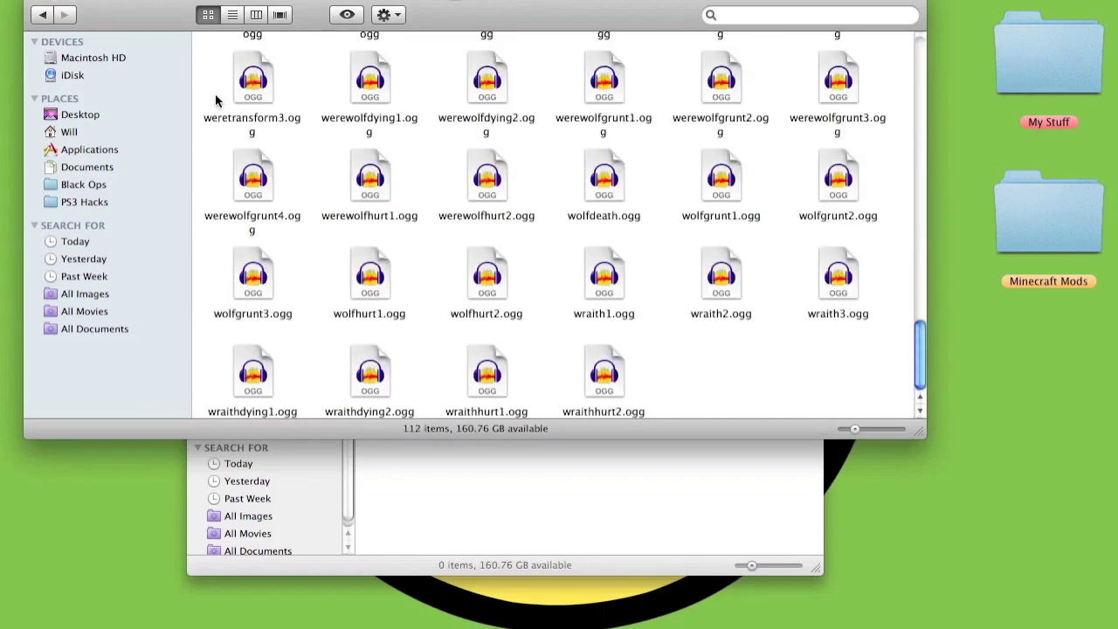
scroll(210, 88, "up", 15)
left_click_drag(211, 88, 880, 398)
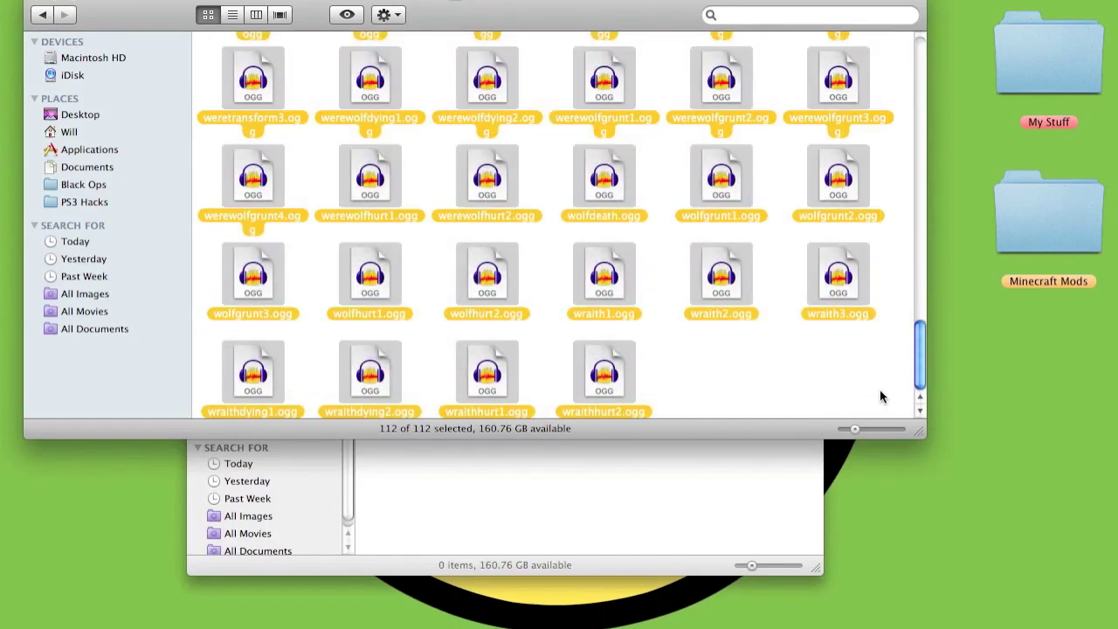
left_click(722, 517)
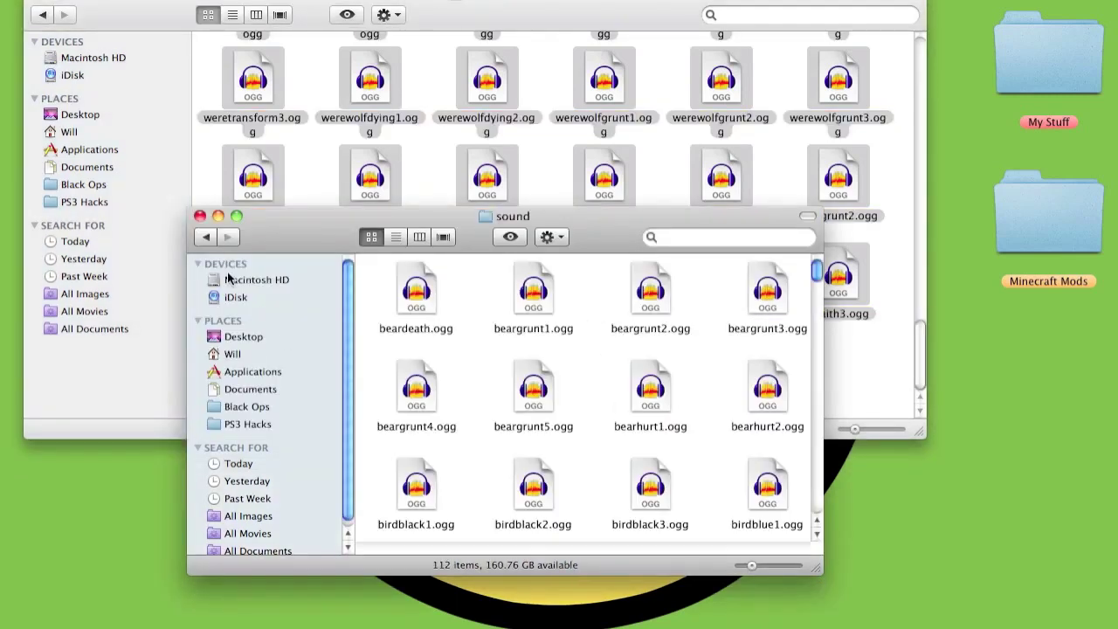
Return to the minecraft folder, and close both the minecraft and mod pack folder windows
left_click(206, 237)
left_click(206, 236)
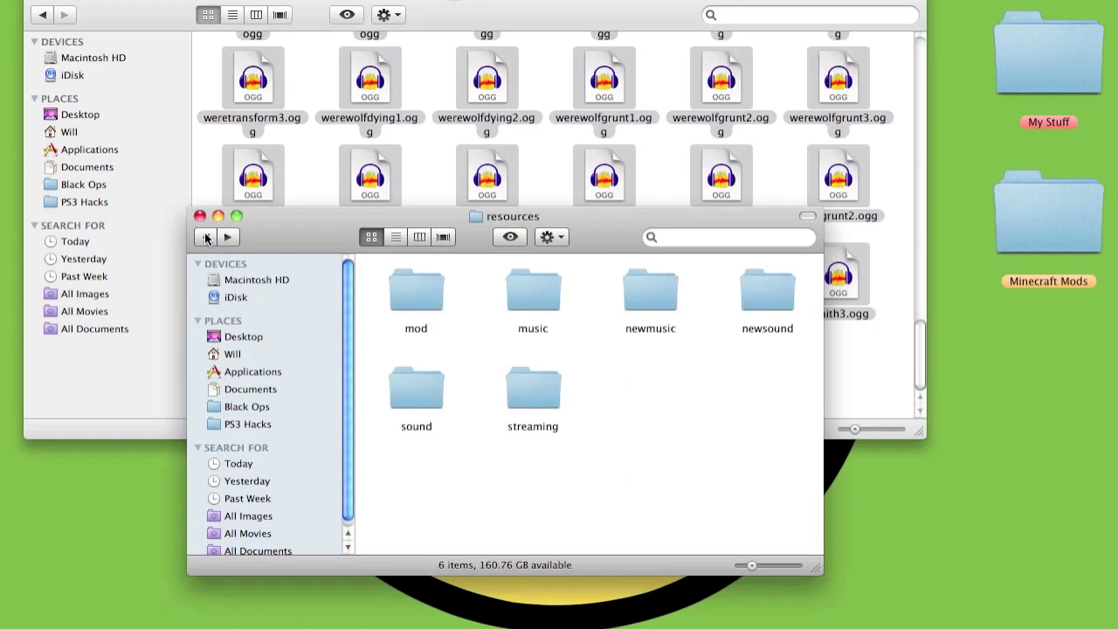
left_click(207, 236)
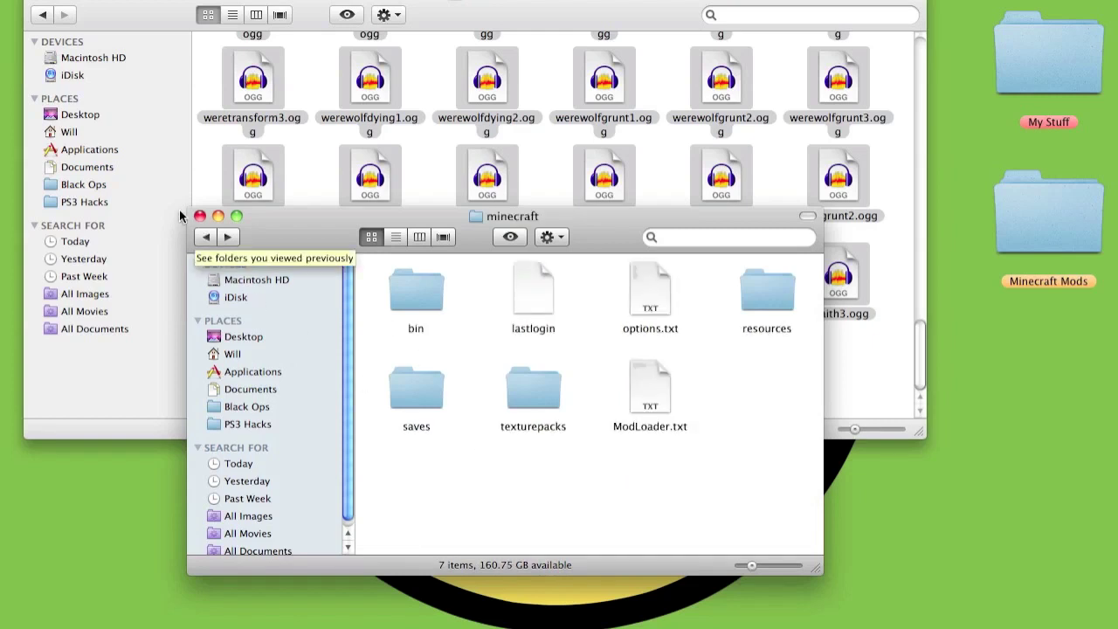
left_click(199, 216)
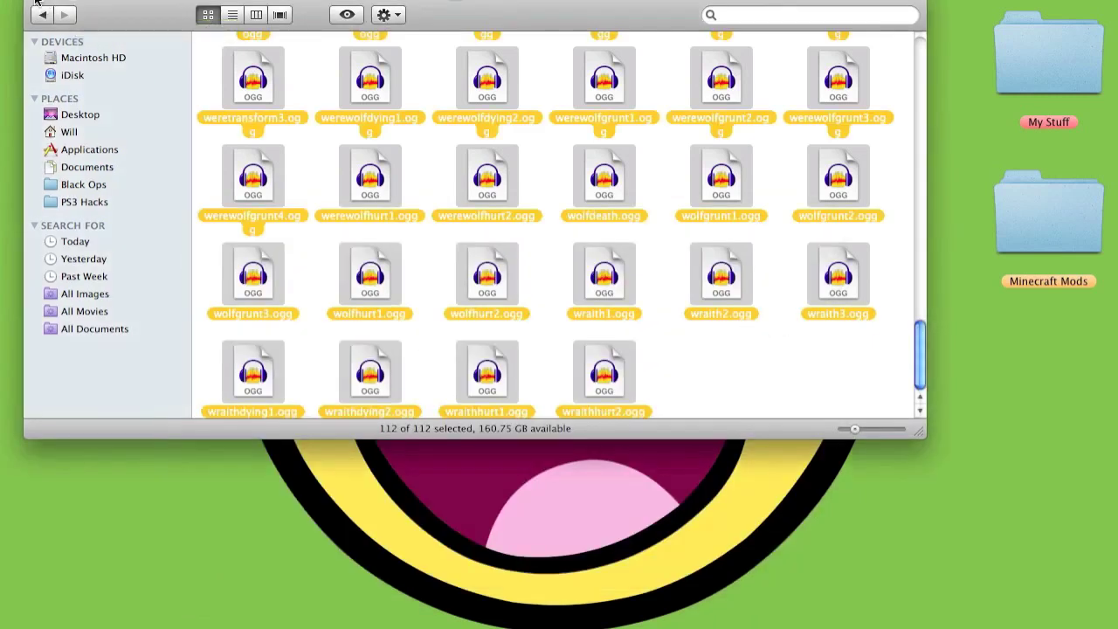
key("super+w")
Launch Minecraft, log in with the remembered account, and choose to play offline
mouse_move(777, 611)
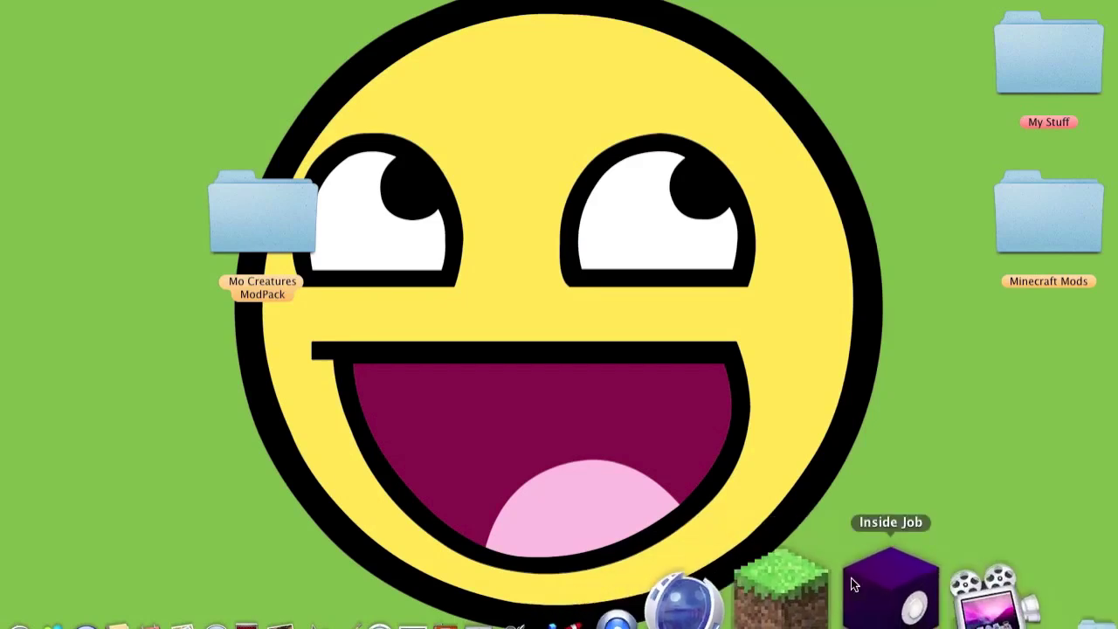
left_click(830, 601)
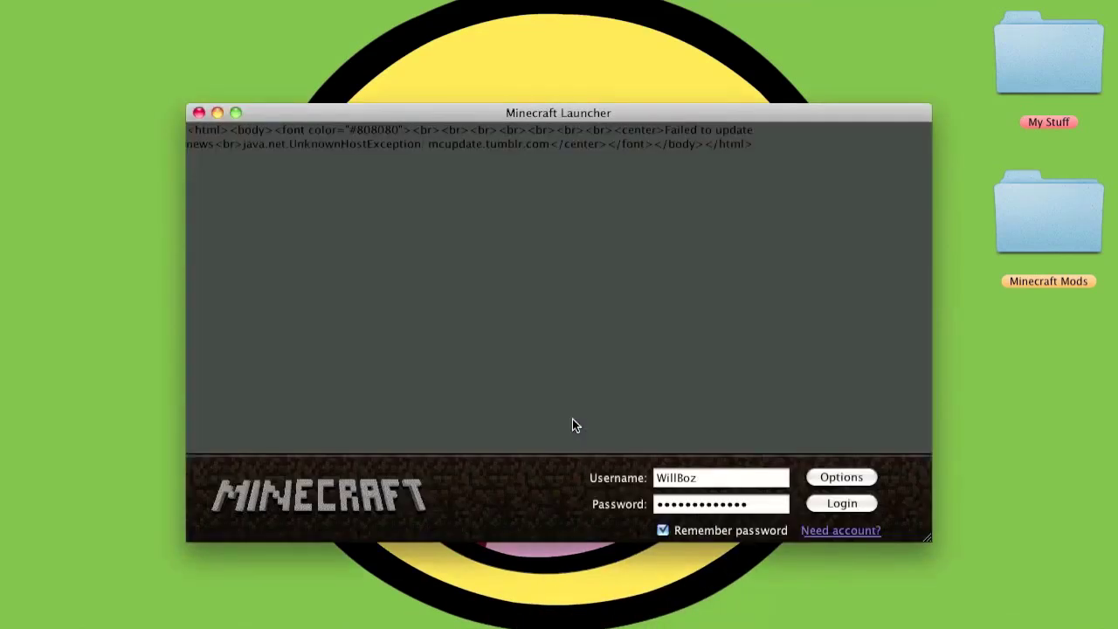
left_click(808, 509)
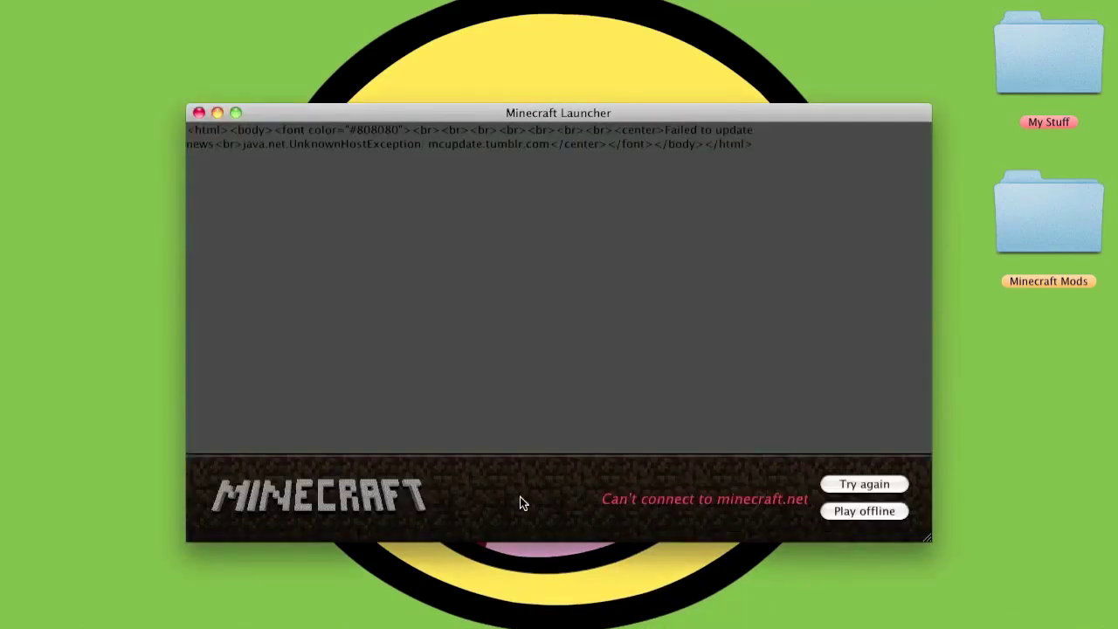
left_click(846, 517)
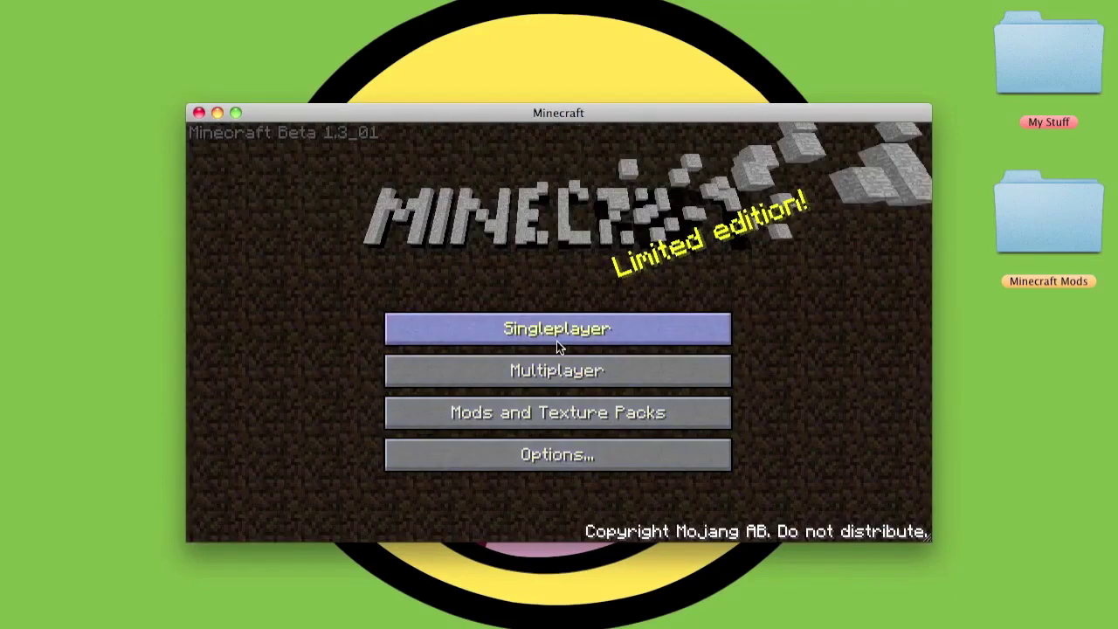
Start the existing singleplayer world named New World
left_click(559, 338)
left_click(420, 301)
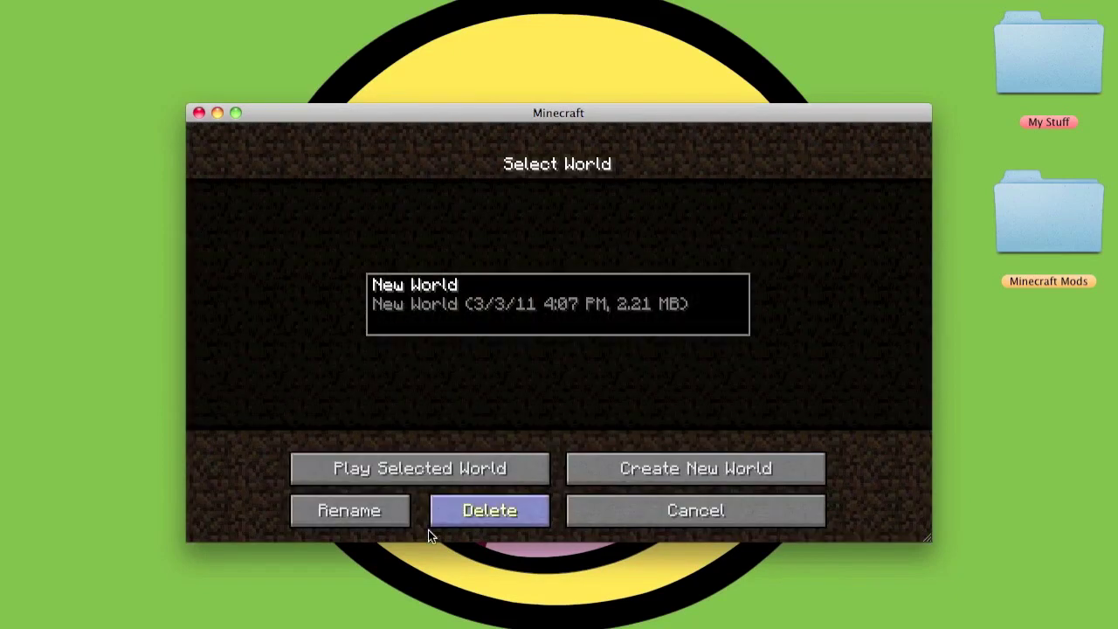
left_click(461, 479)
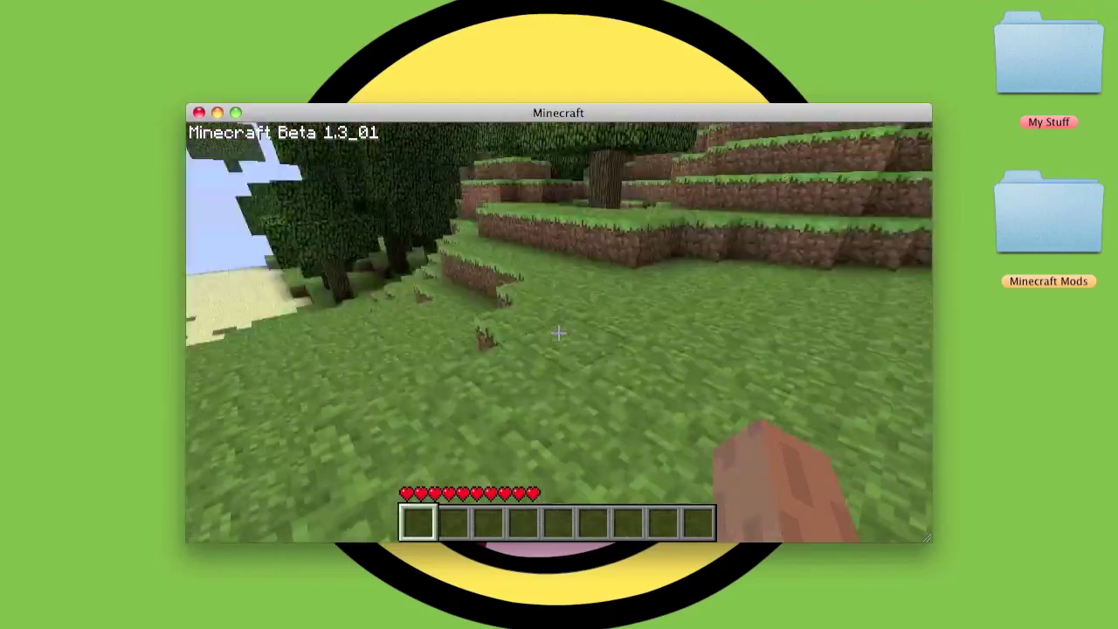
Walk across the world's grass, sand and shoreline to look for the mod's creatures, and save and quit the world
key("w")
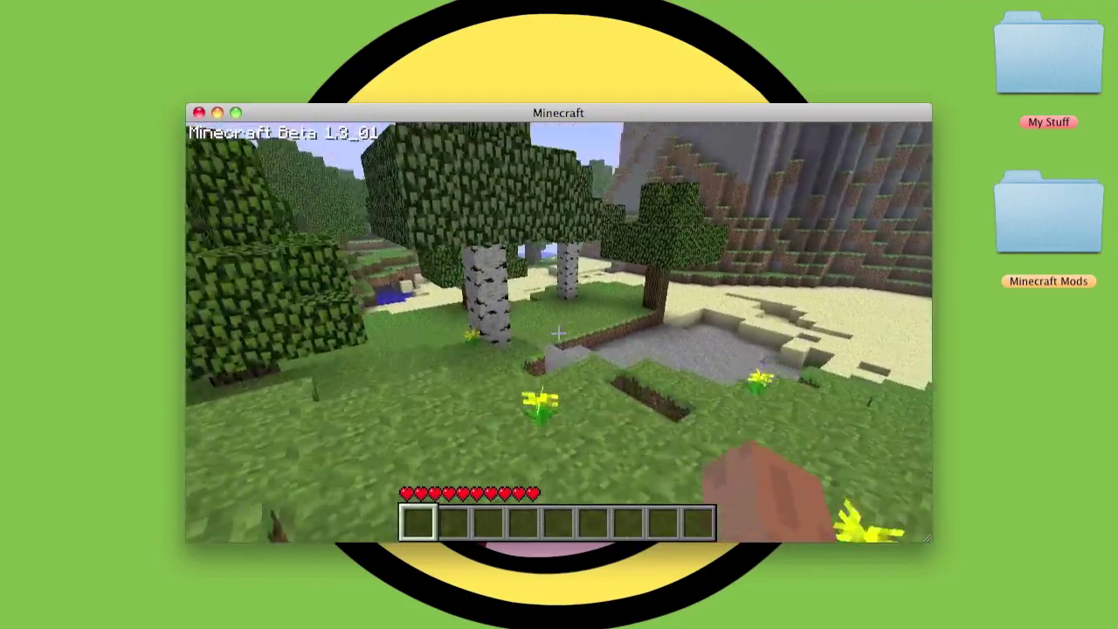
key("w")
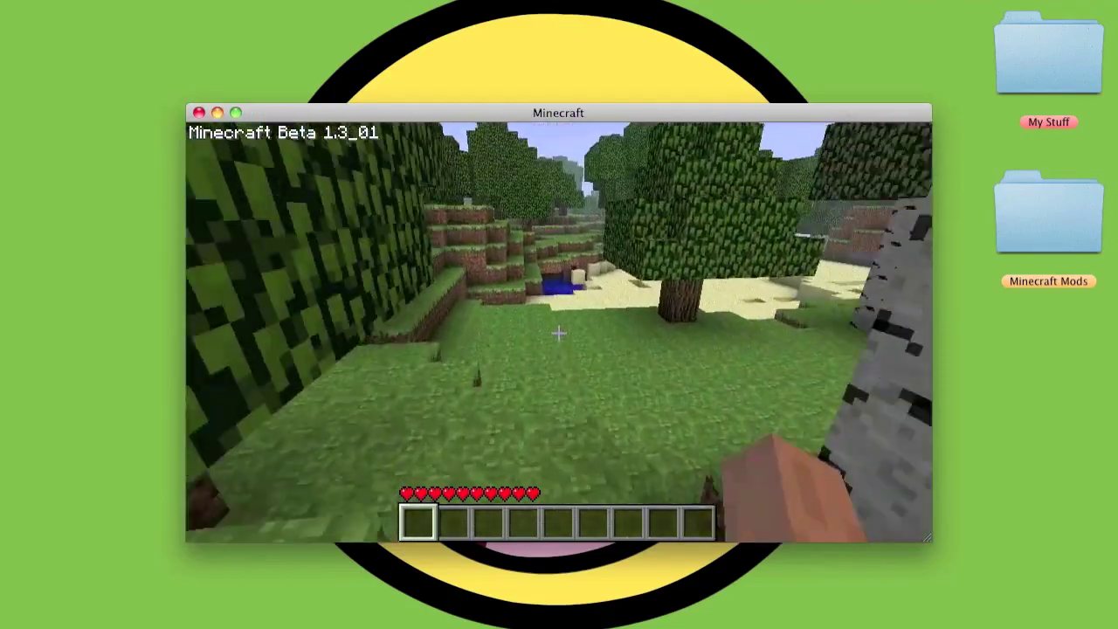
key("w")
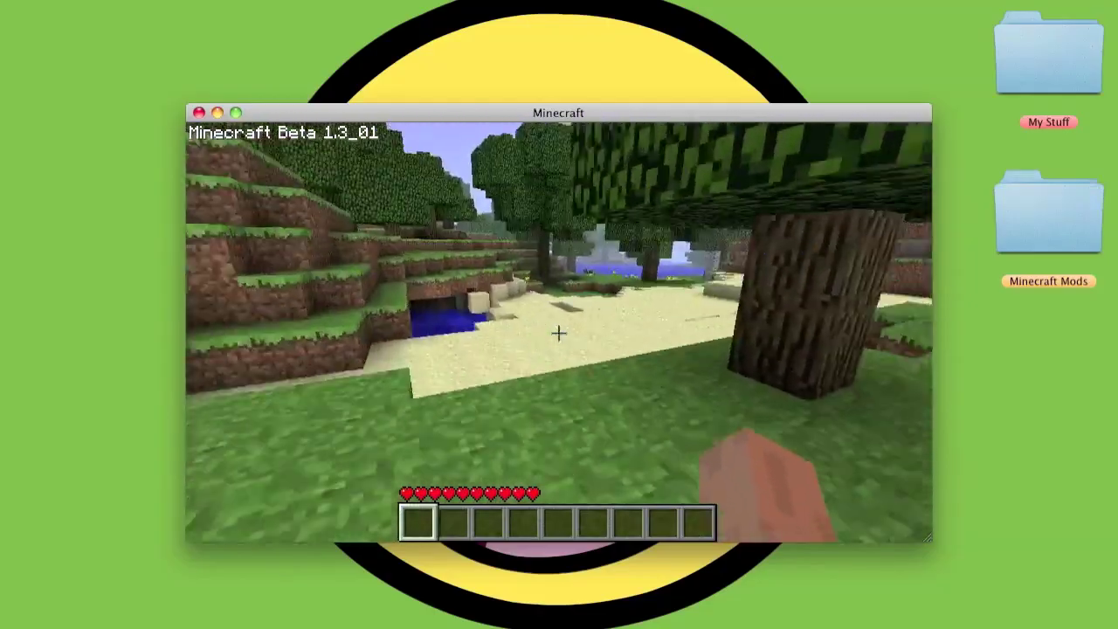
key("w")
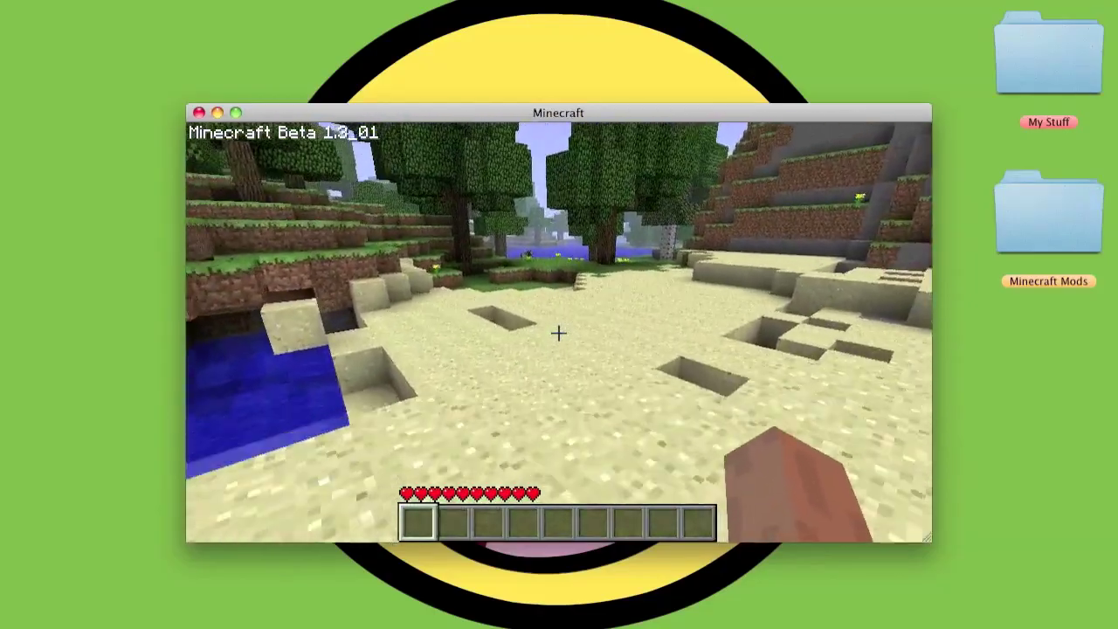
key("w")
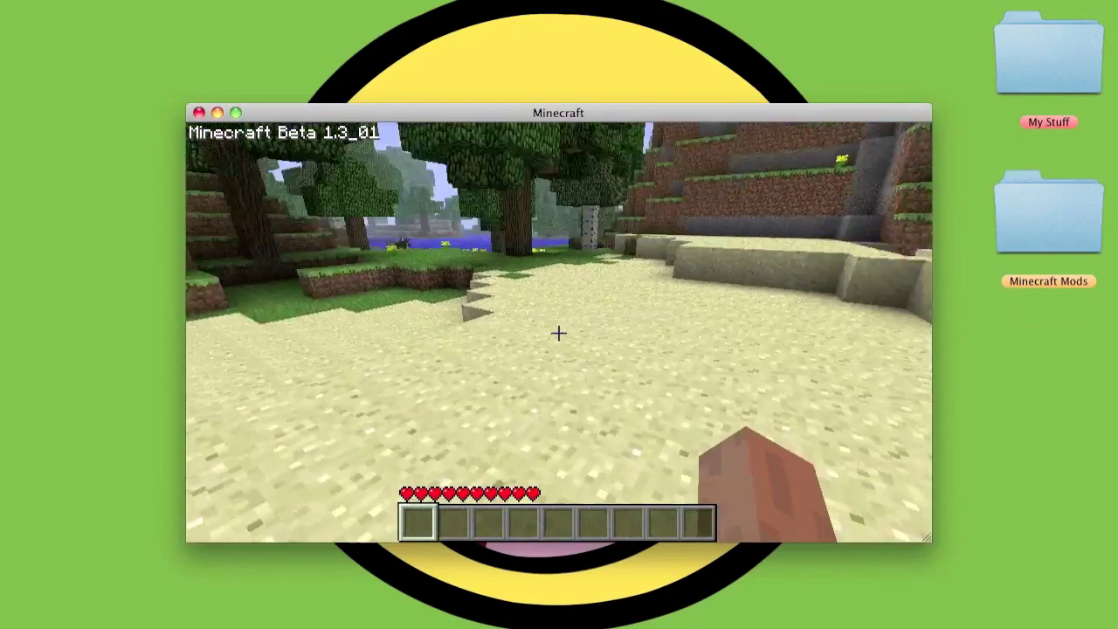
key("w")
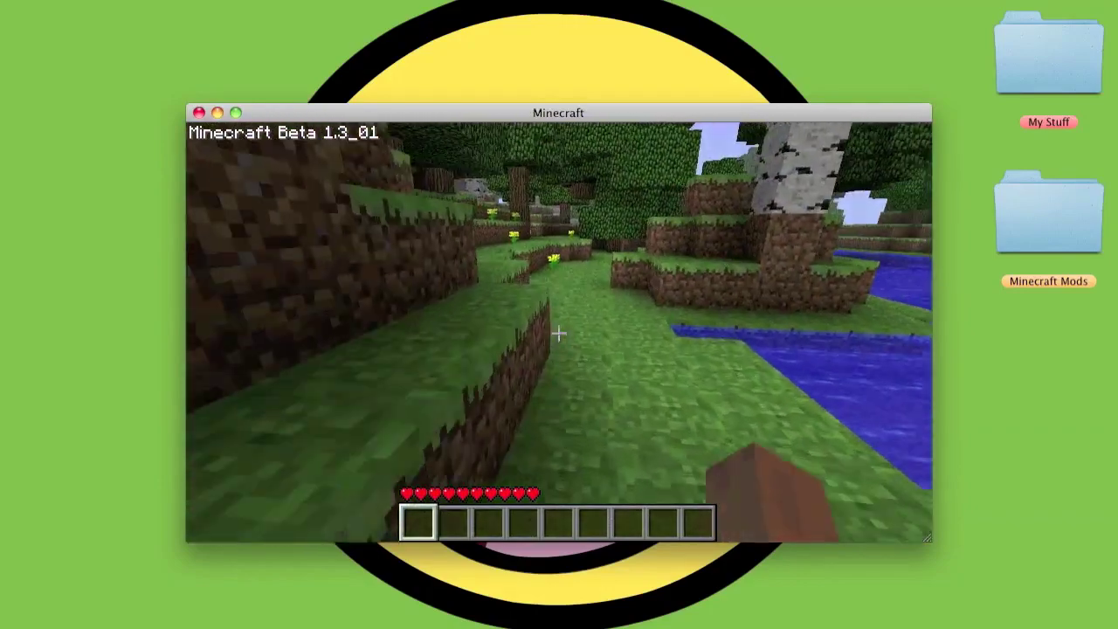
key("w")
key("w")
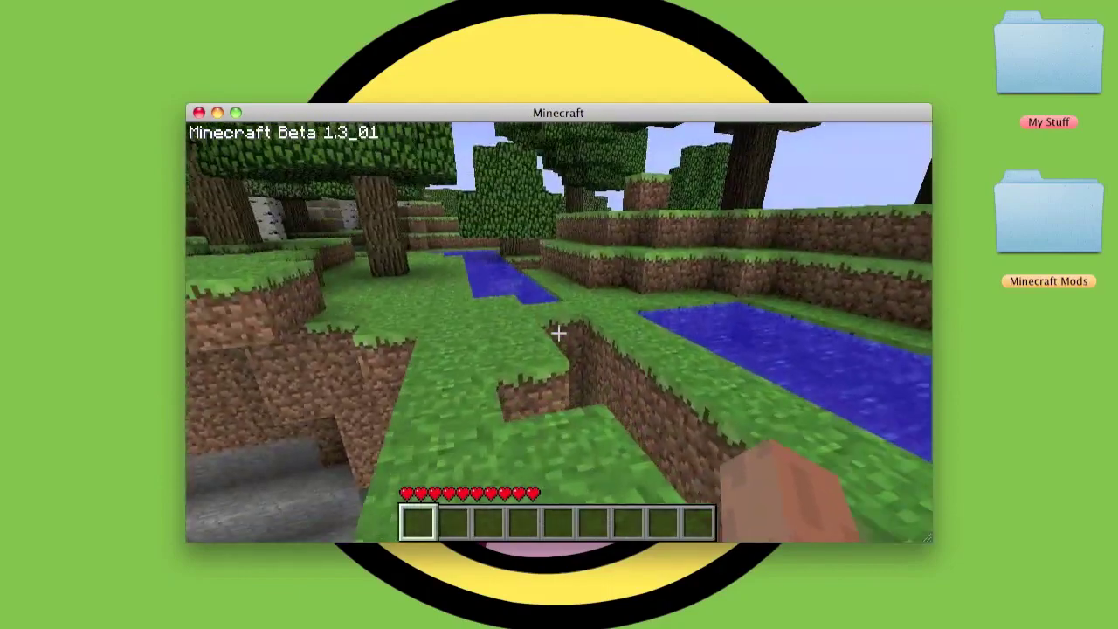
key("w")
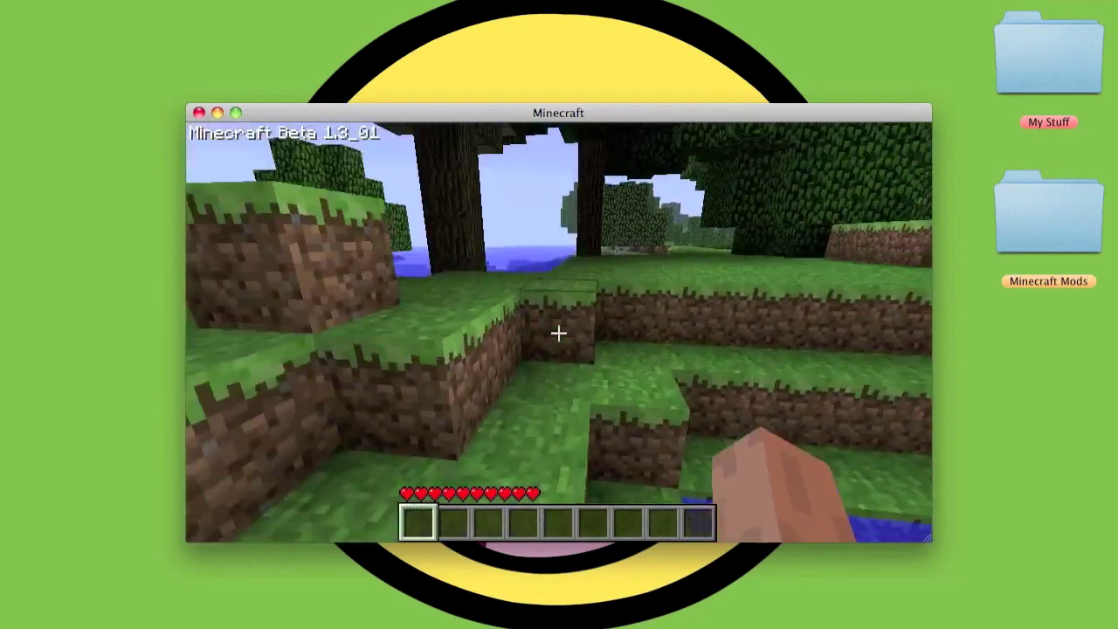
key("w")
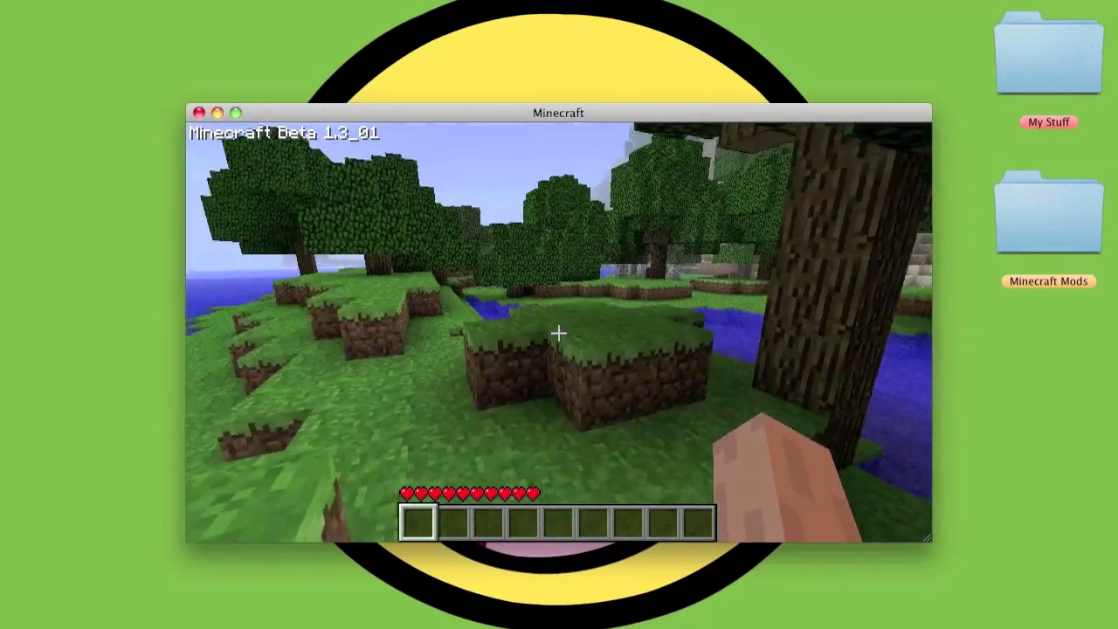
key("w")
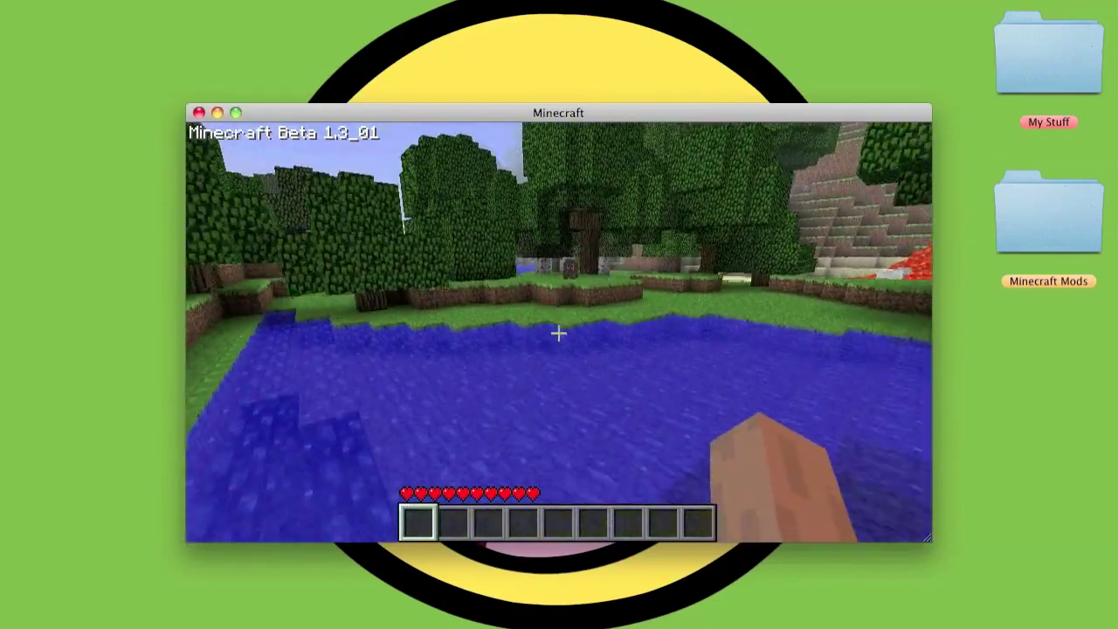
key("s")
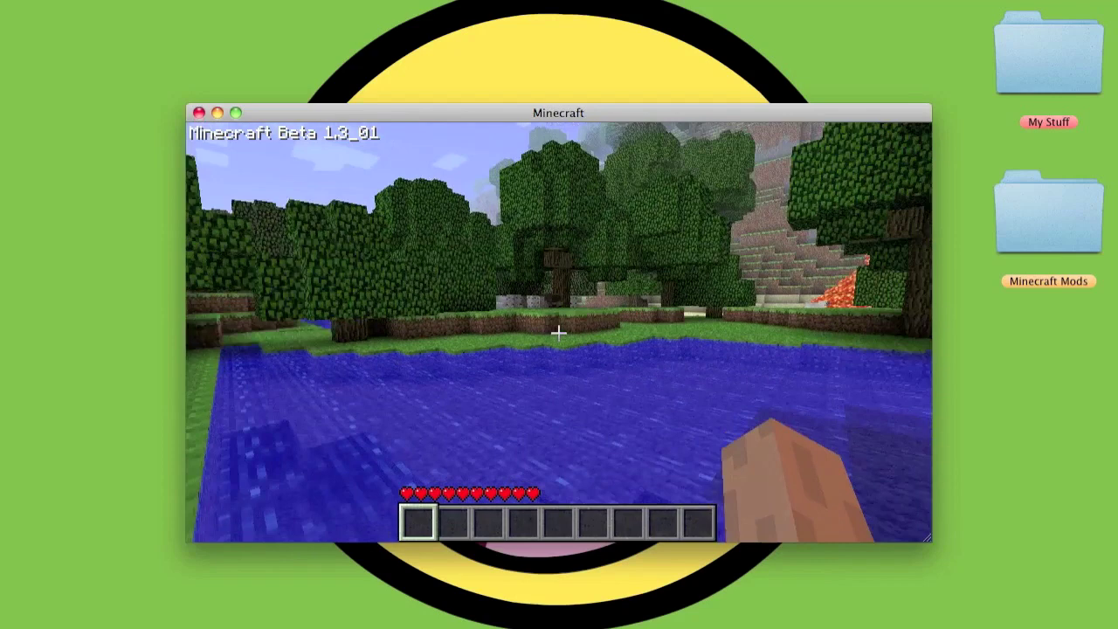
key("w")
key("space")
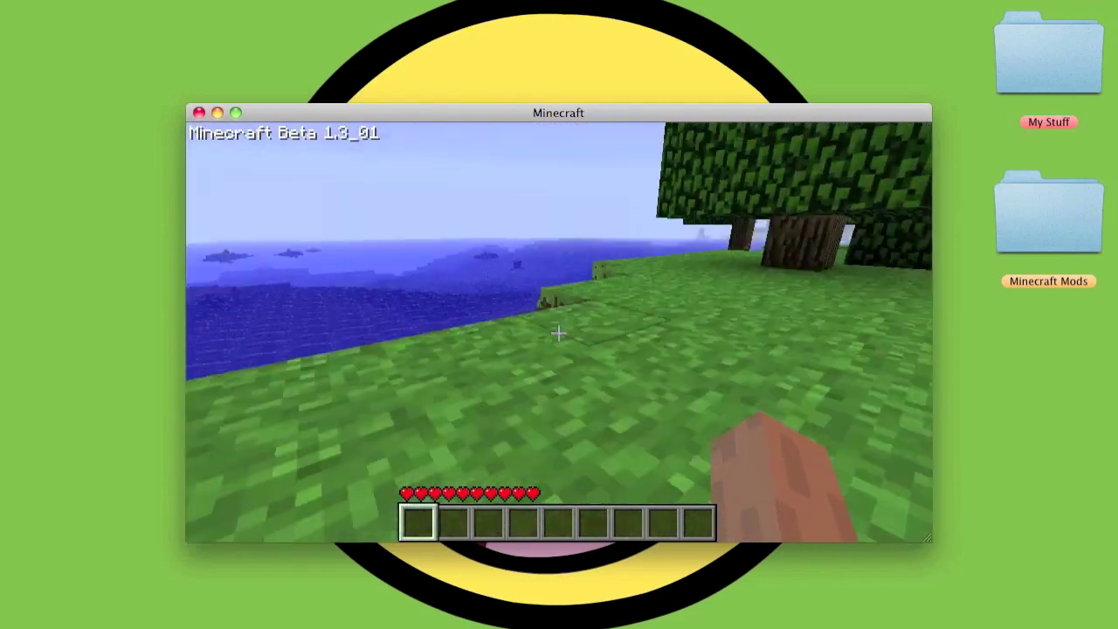
key("w")
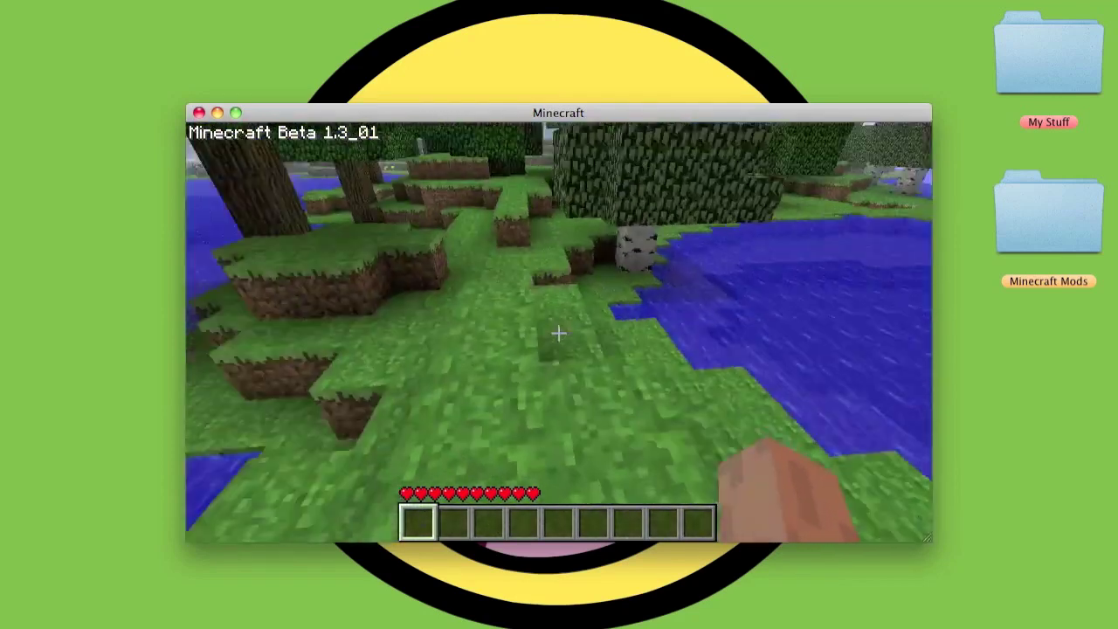
key("w")
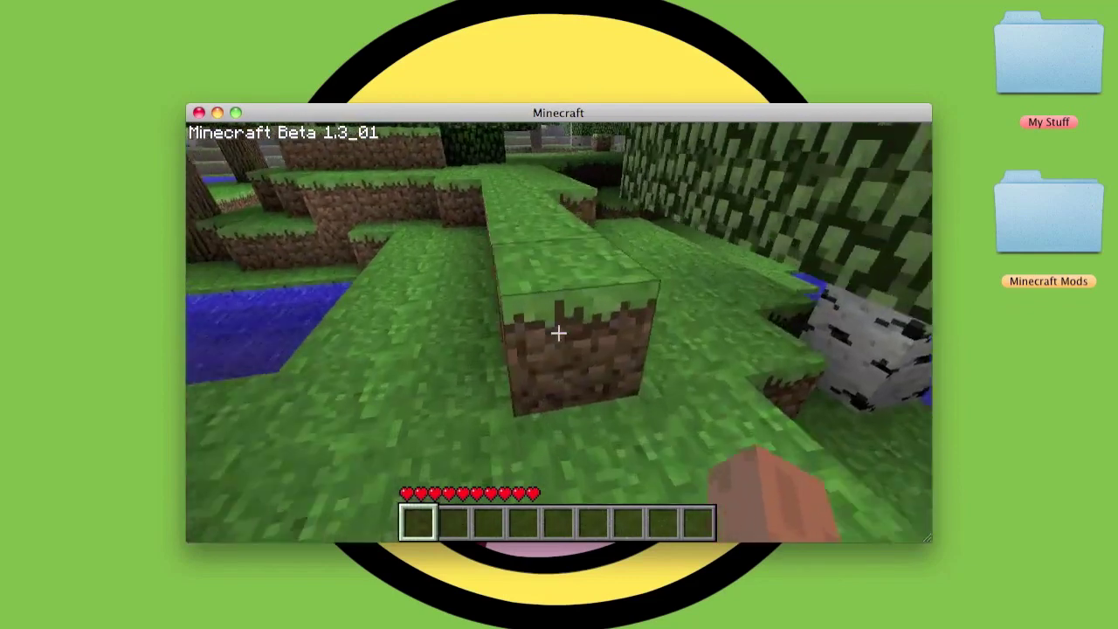
key("w")
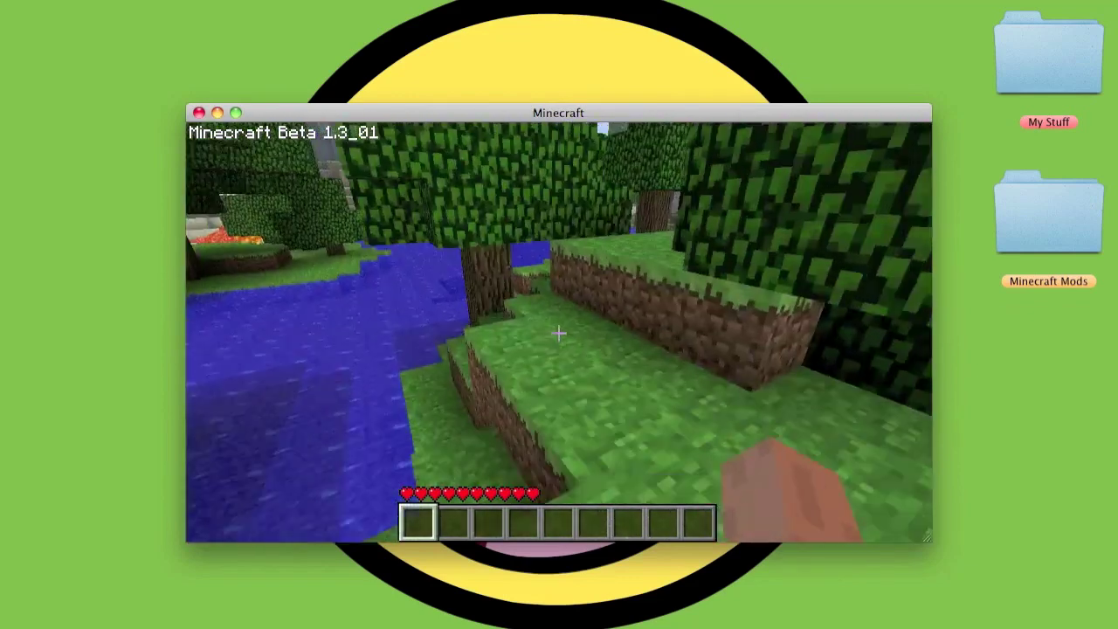
key("w")
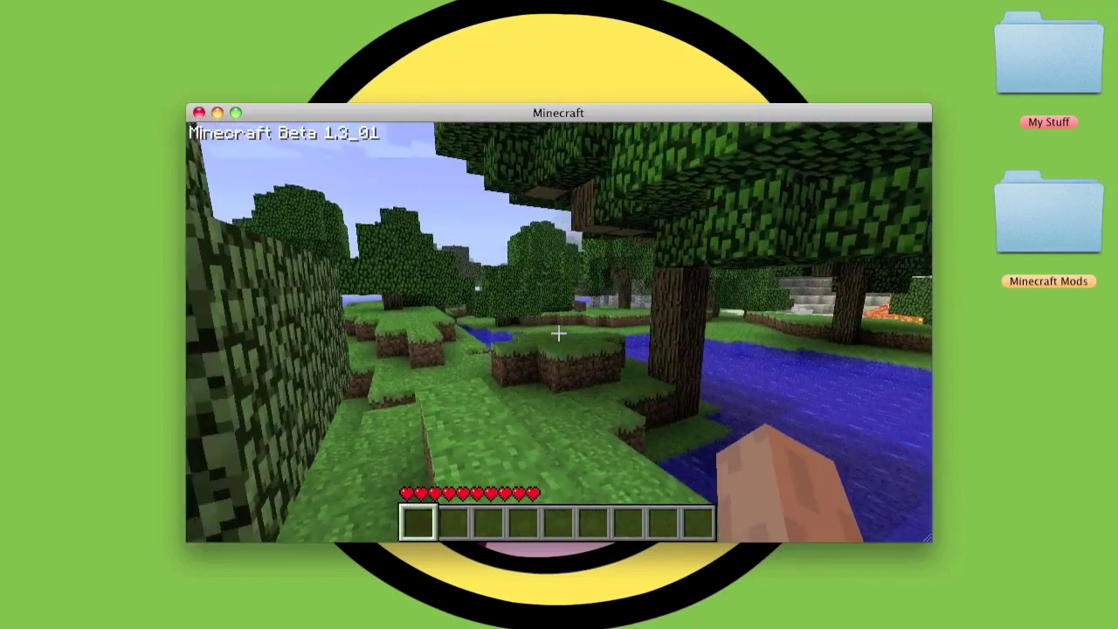
key("Escape")
left_click(559, 331)
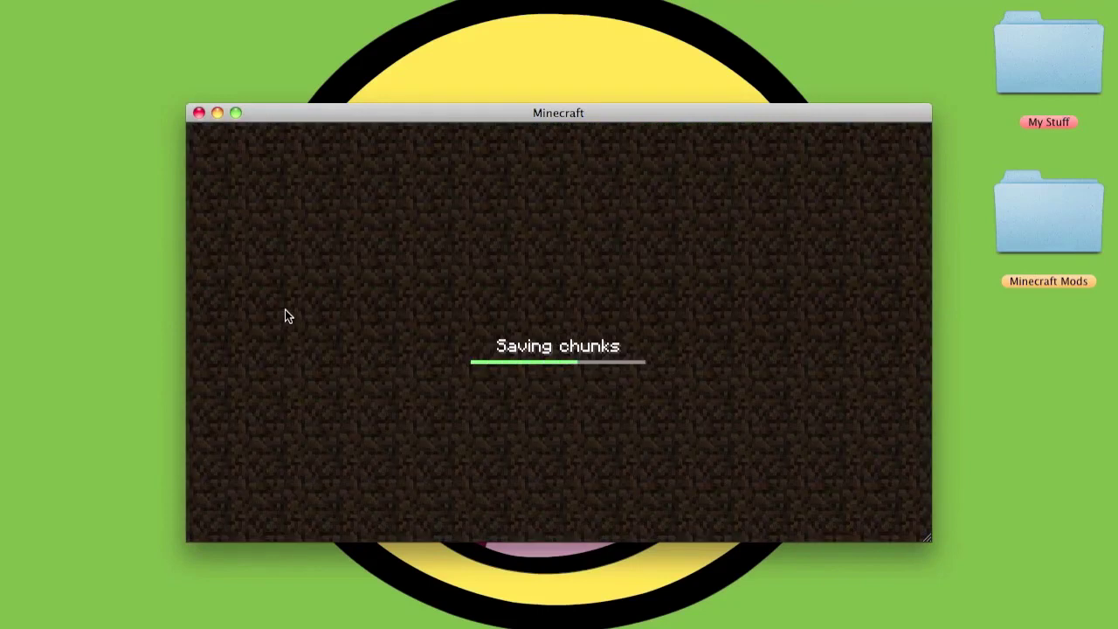